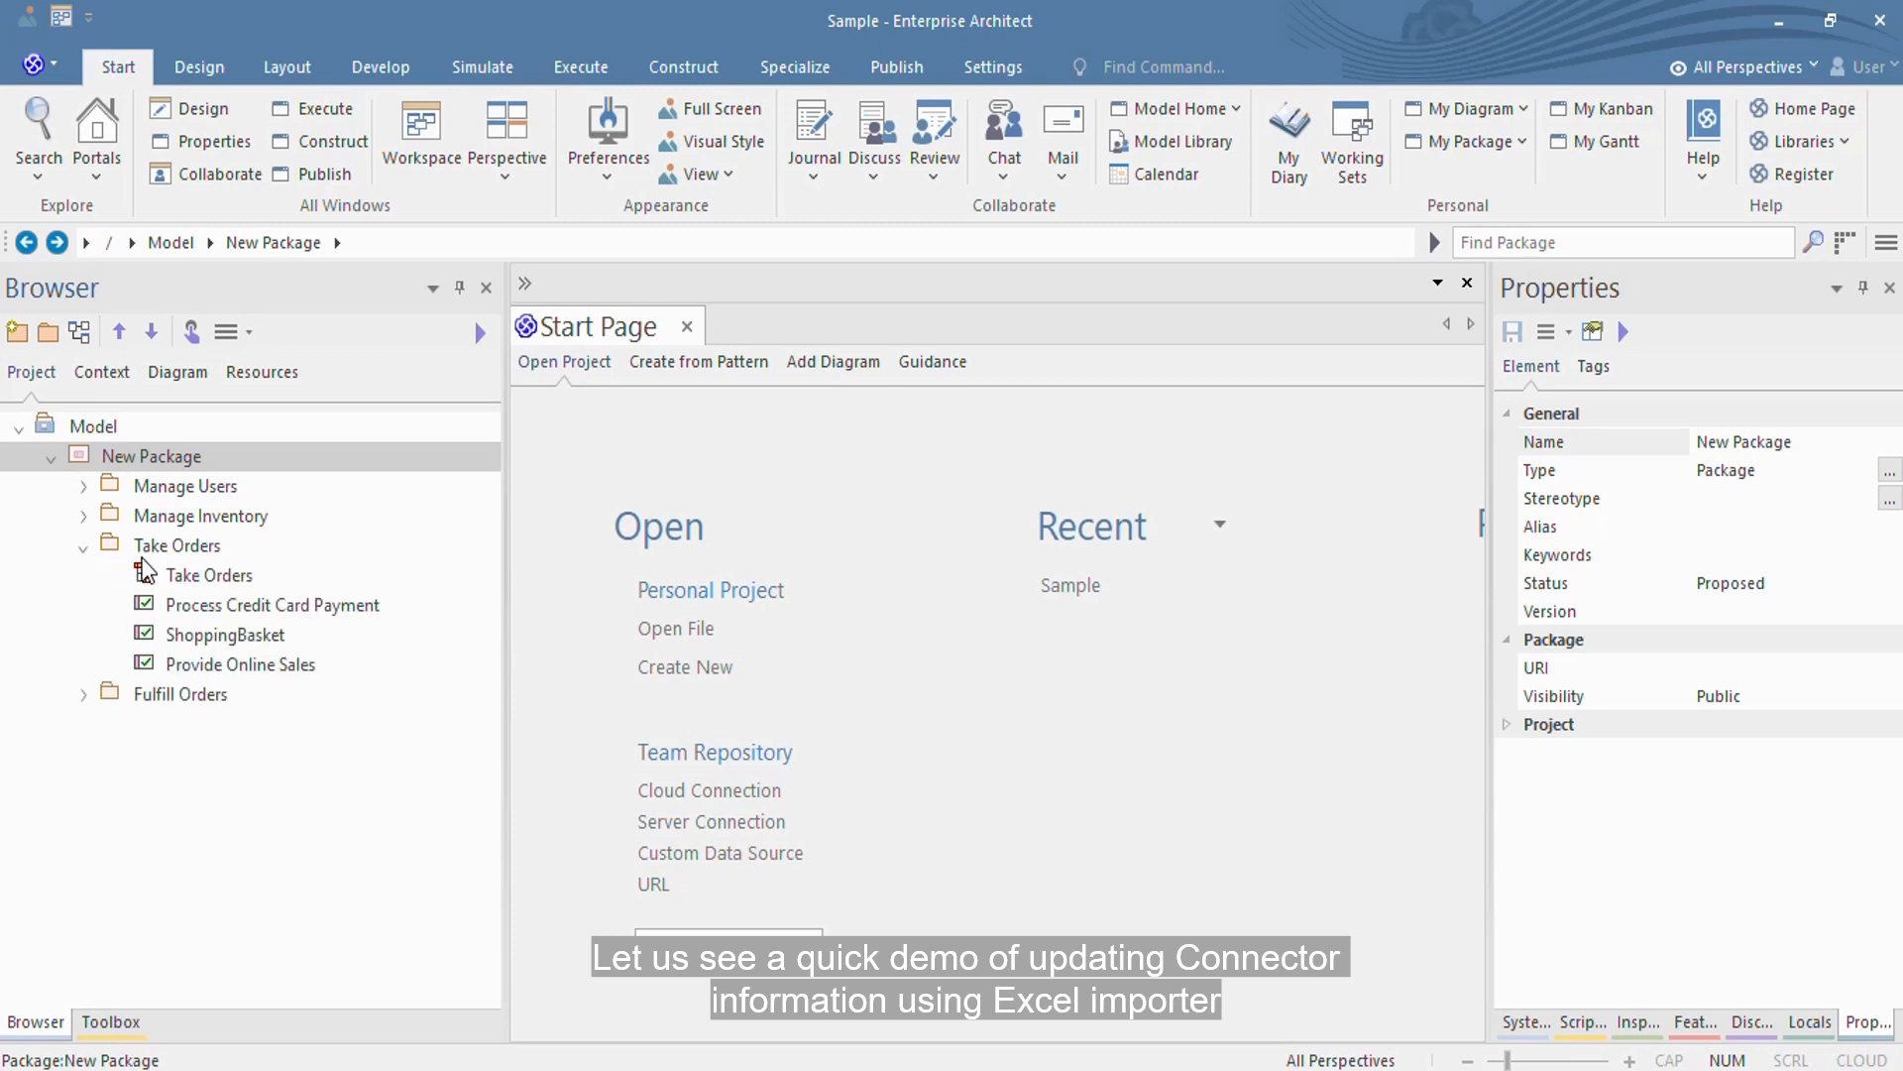
Open the Take Orders diagram and examine the general, source and target properties of the connector from Process Credit Card Payment to ShoppingBasket
double_click(180, 575)
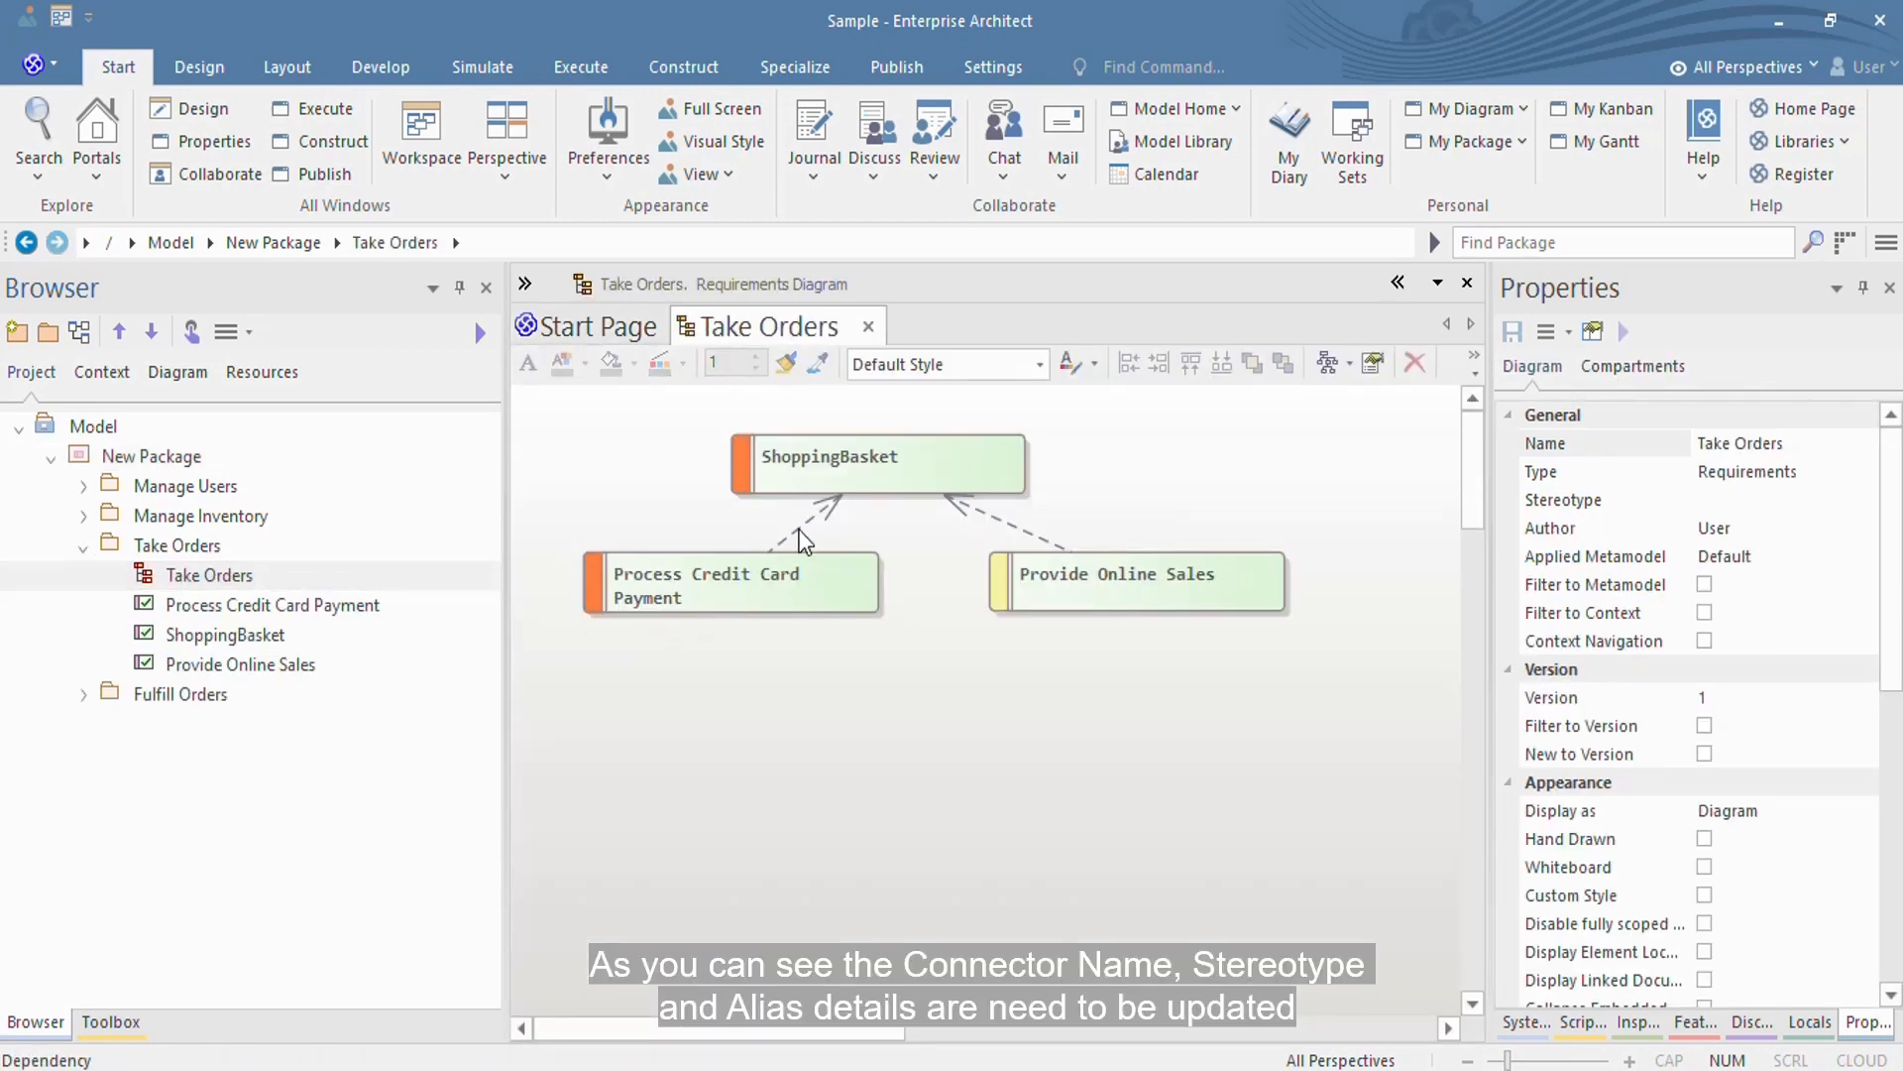
click(804, 522)
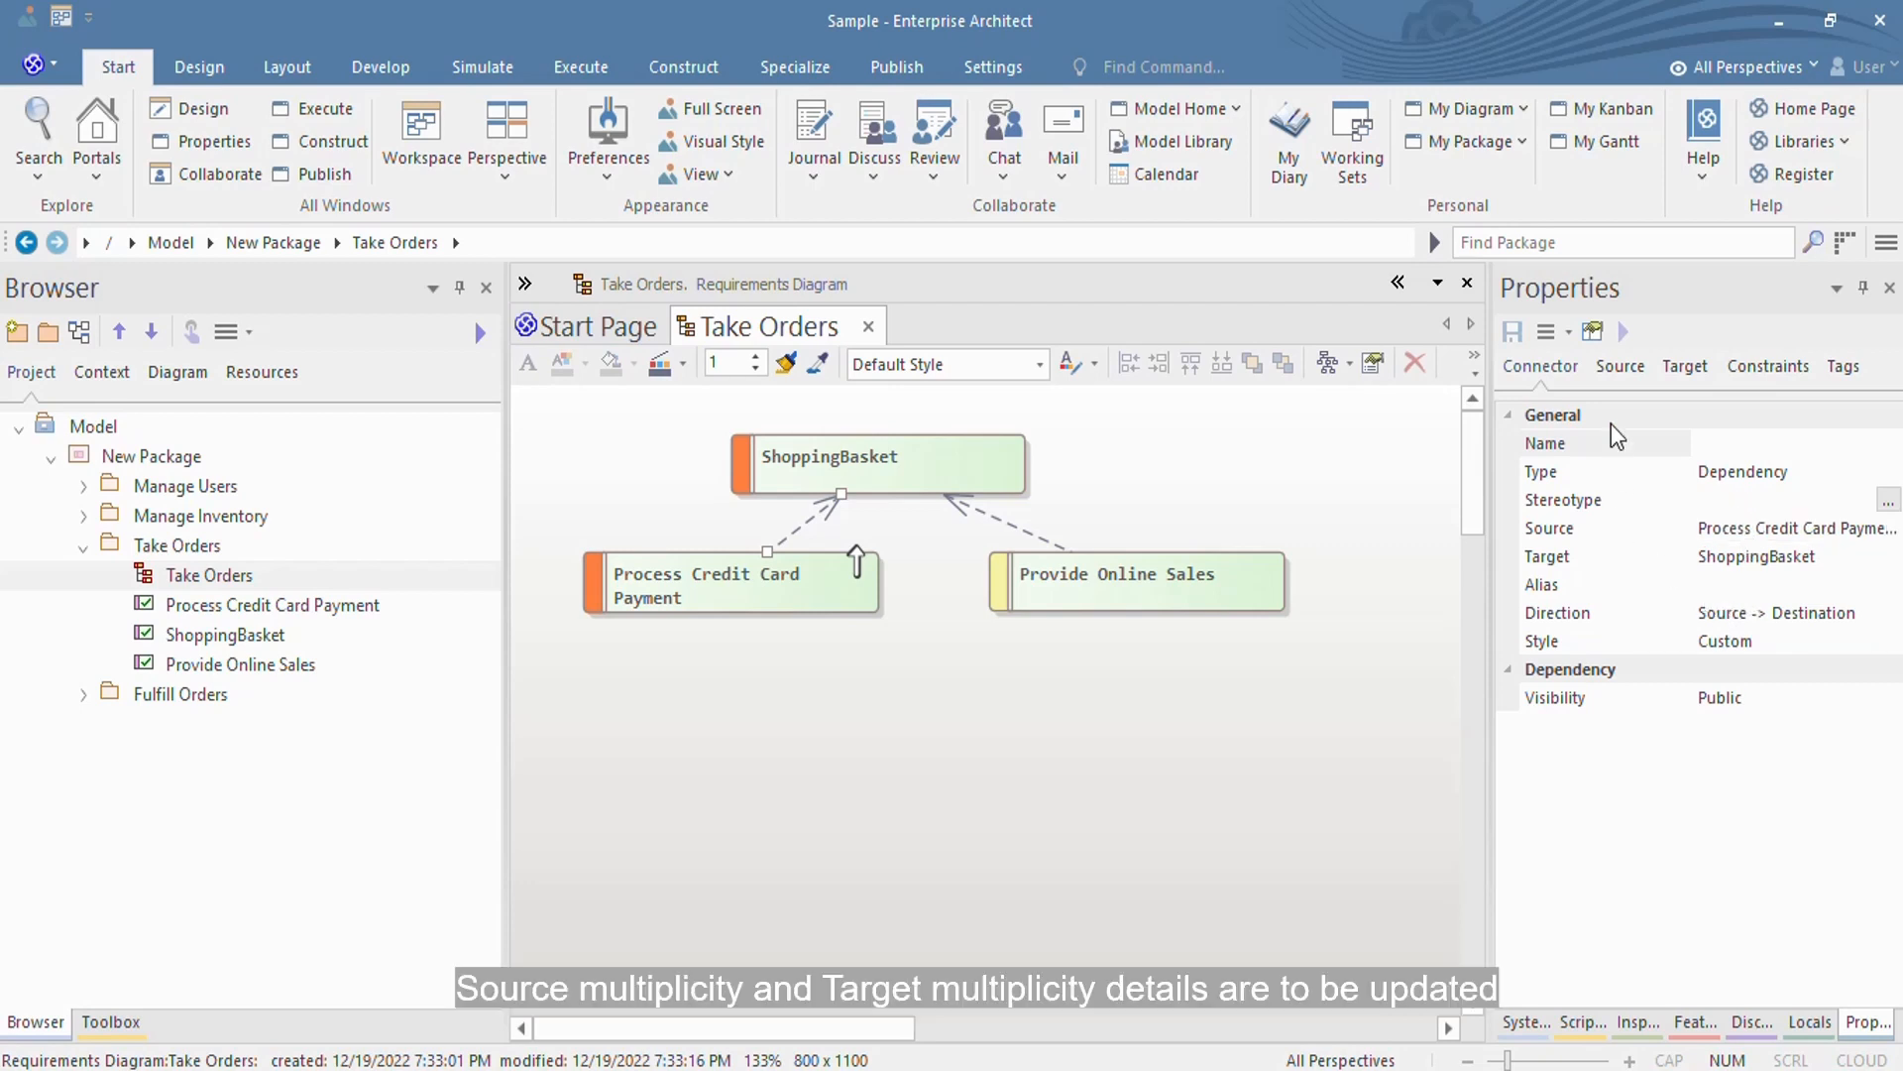
click(1620, 367)
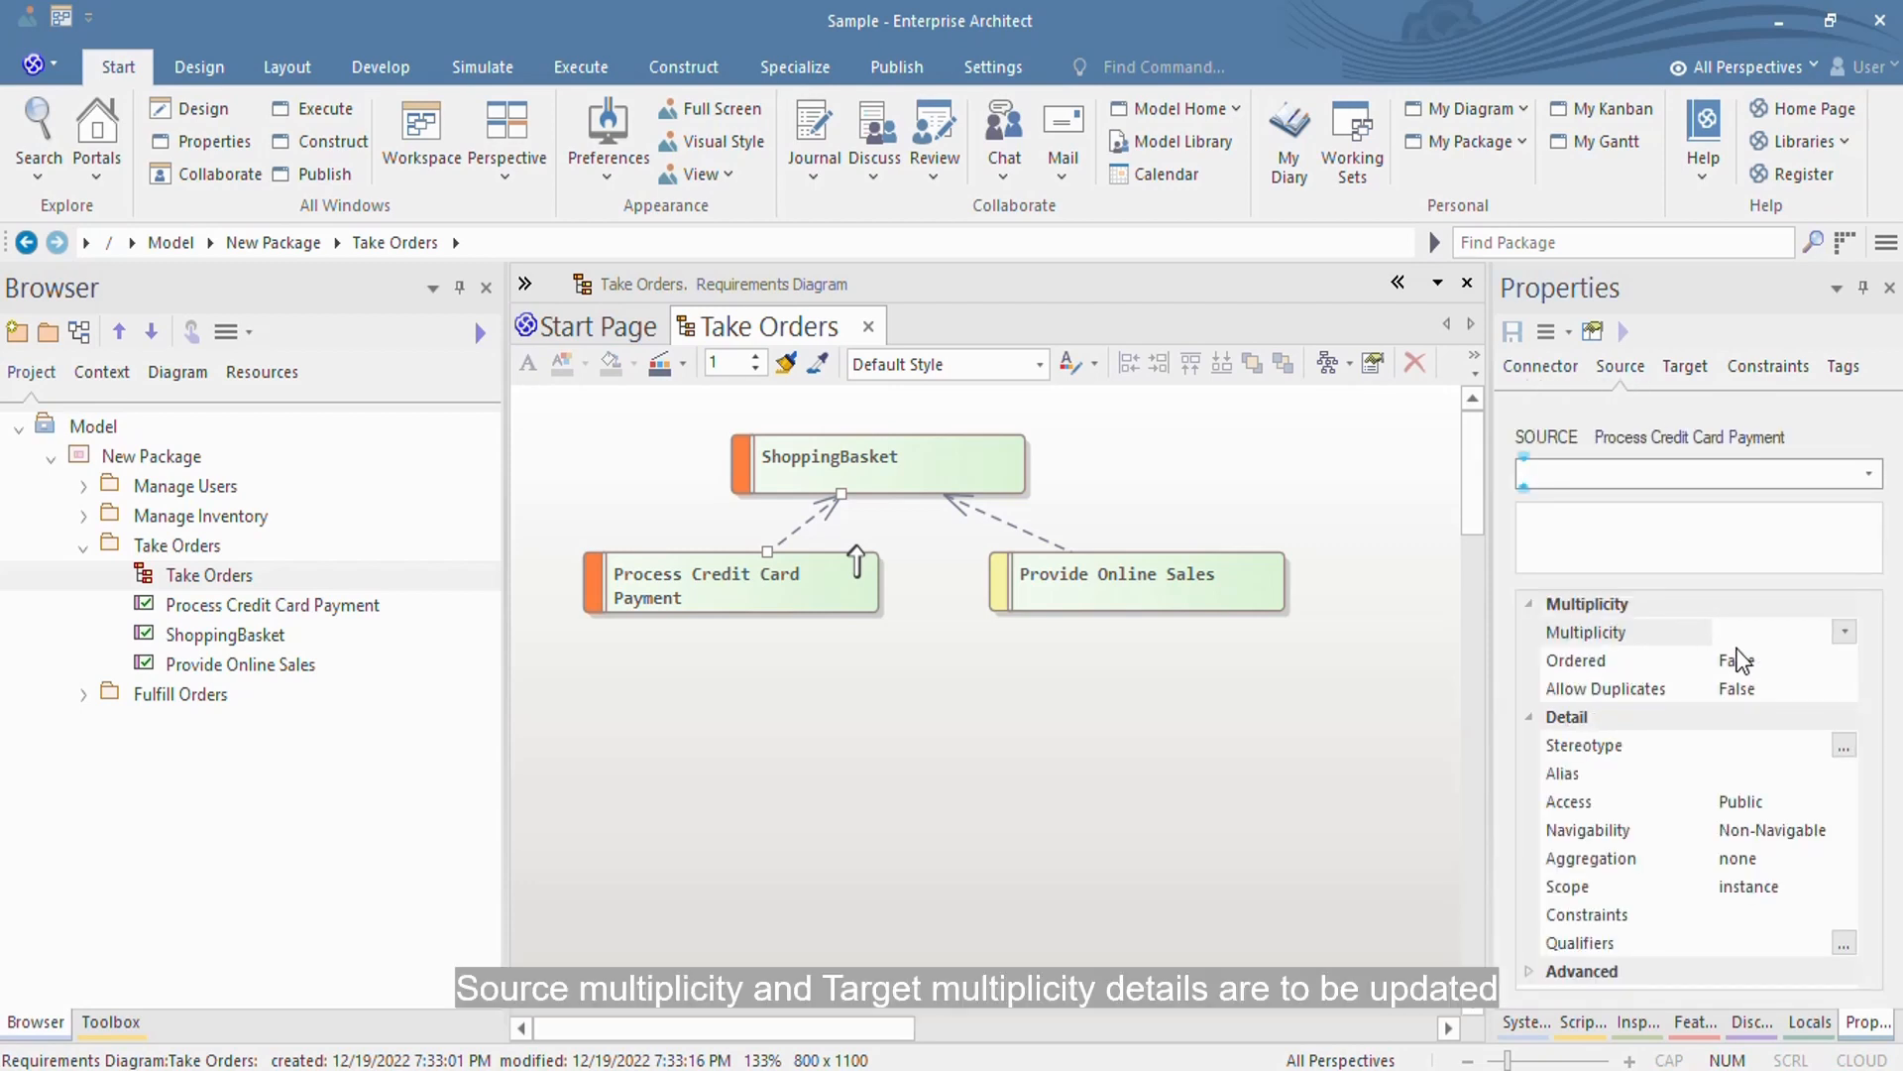
click(1684, 366)
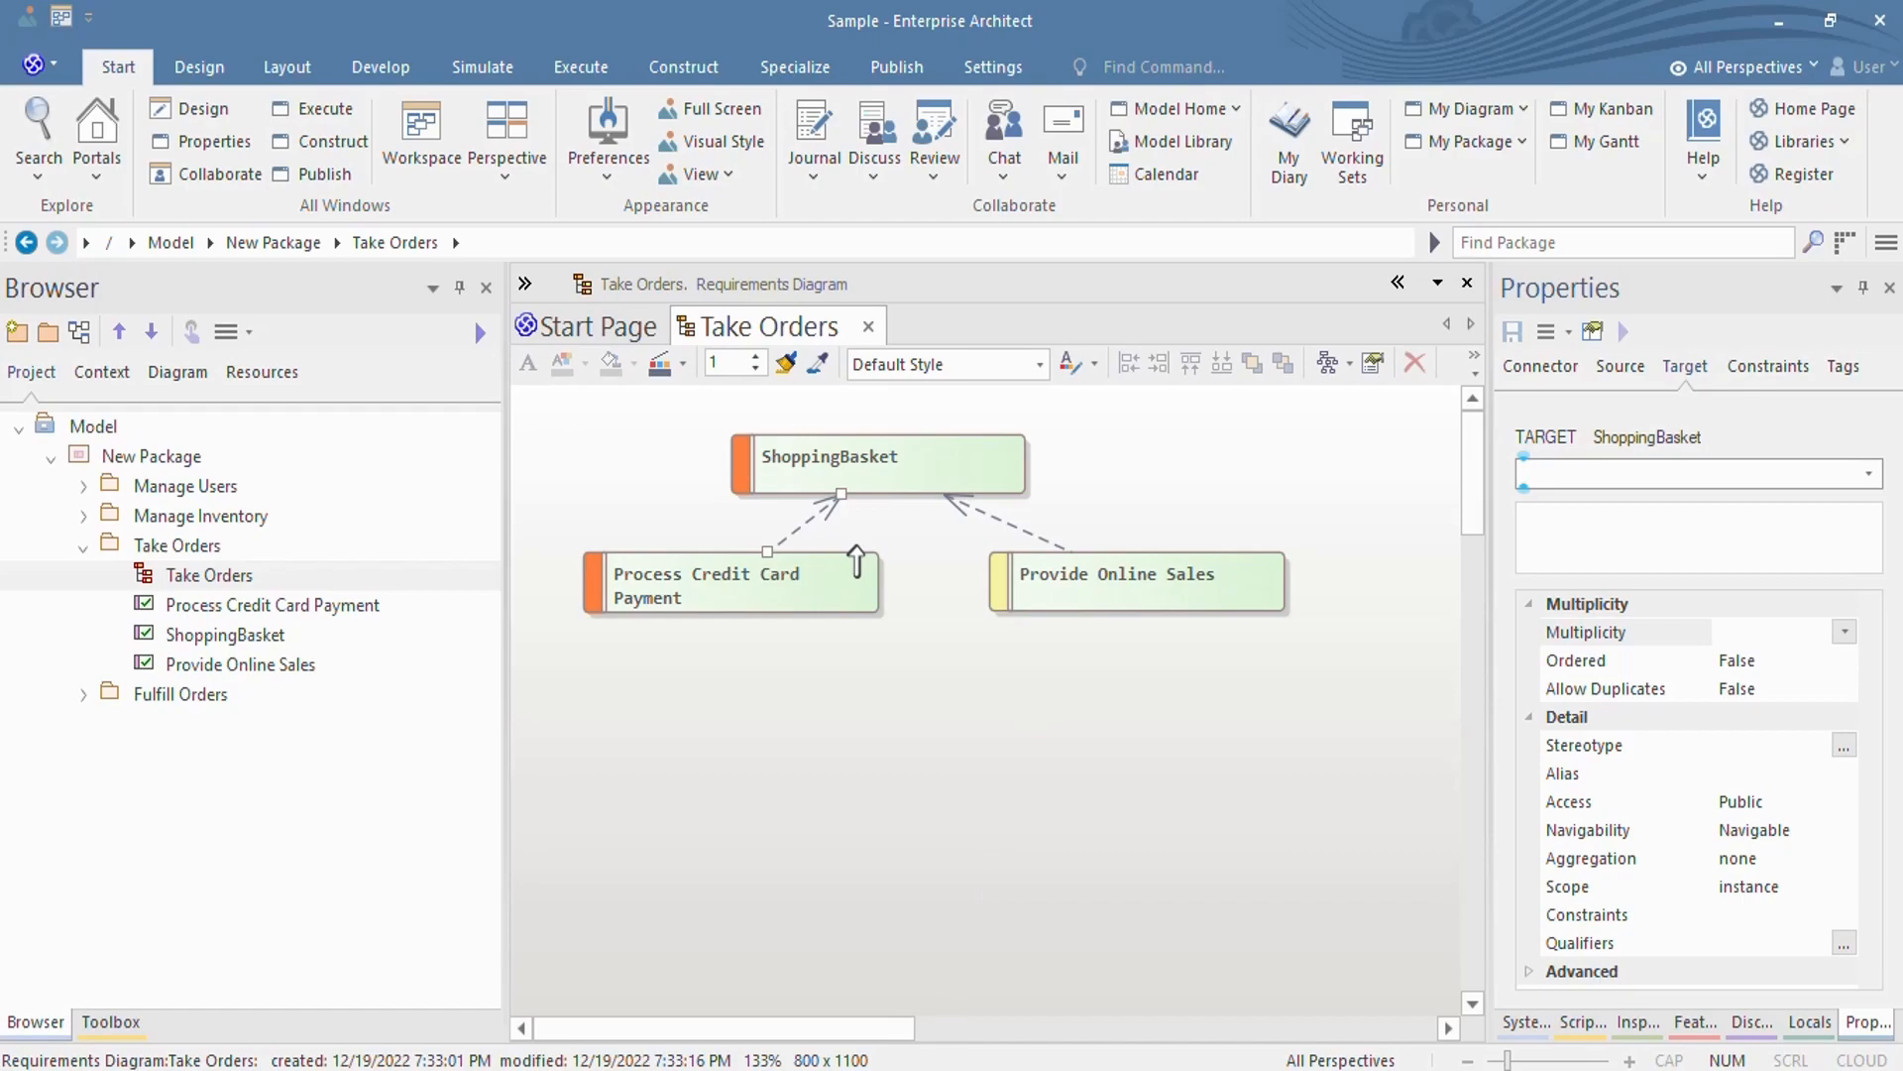
Switch to Excel and review the GUID list in Connector Guid.xlsx and the Connector Update Info sheet of the requirements workbook
click(979, 995)
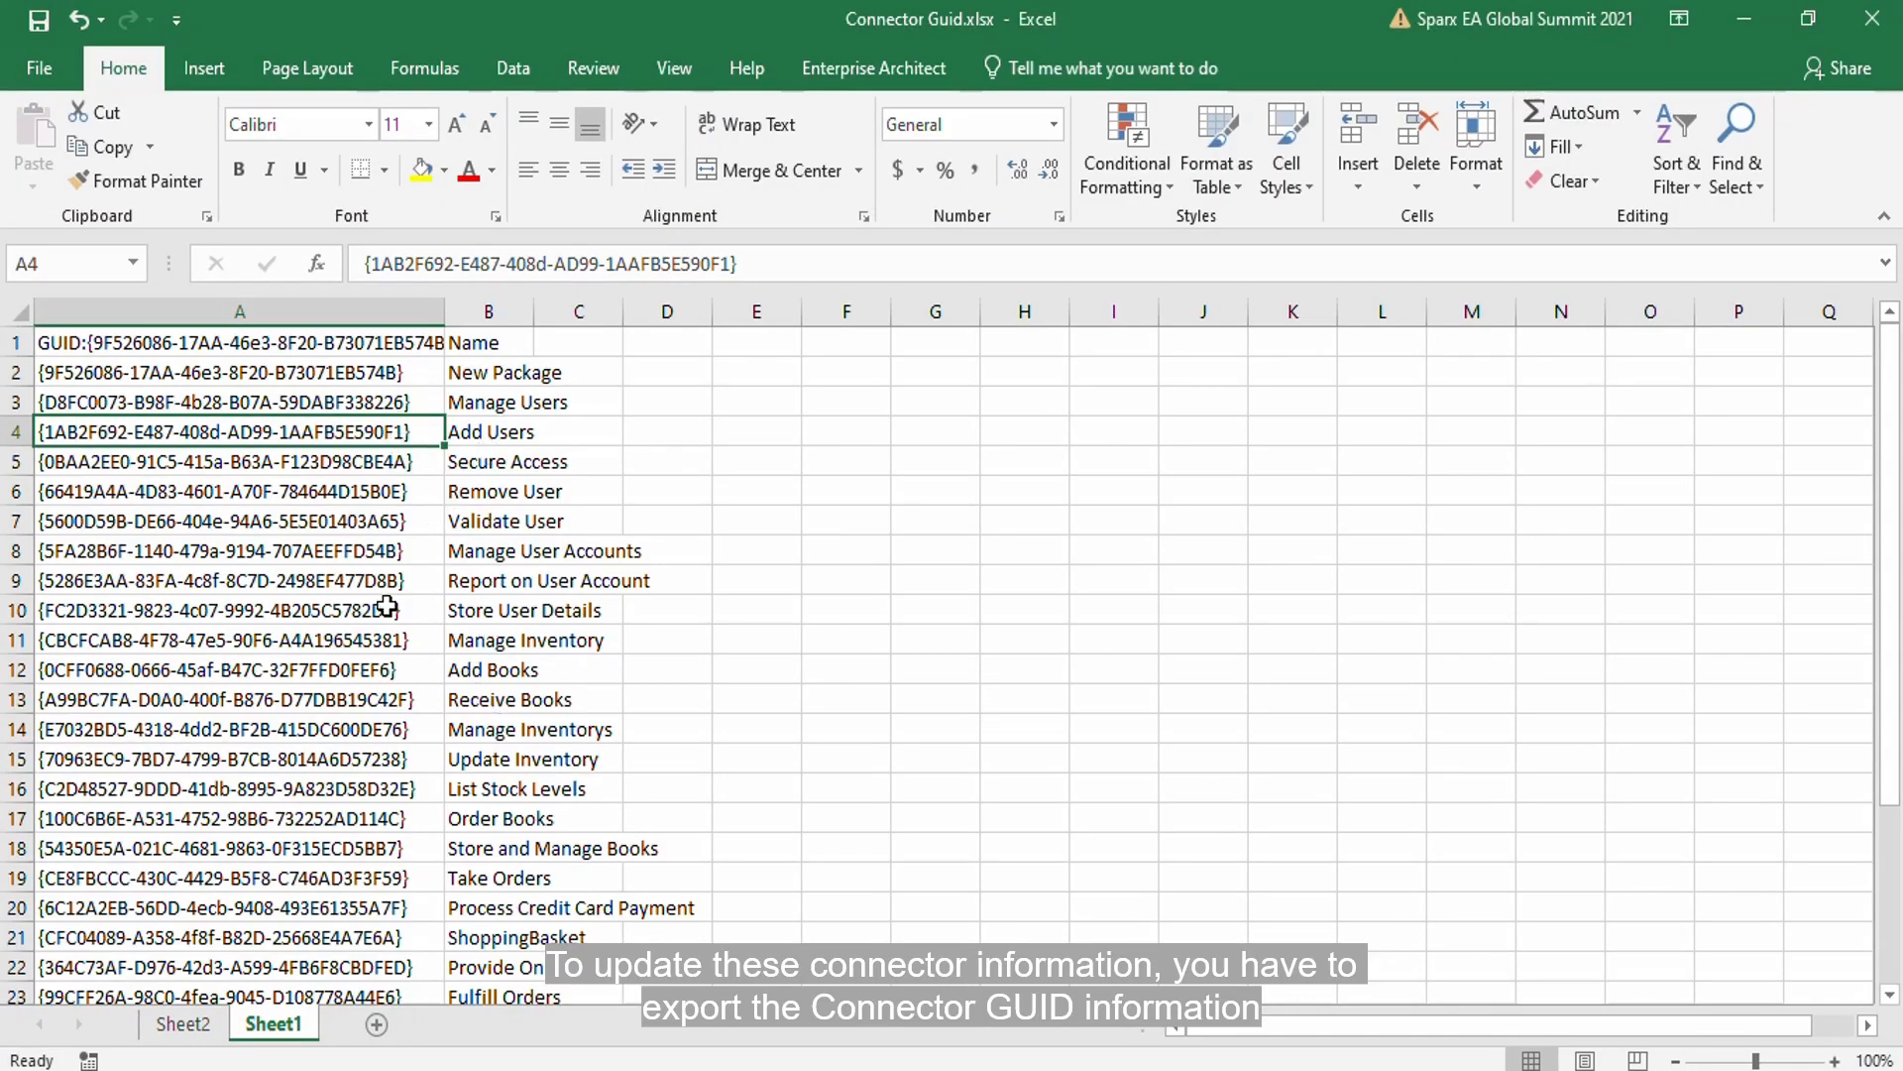
mouse_move(925, 1068)
click(759, 976)
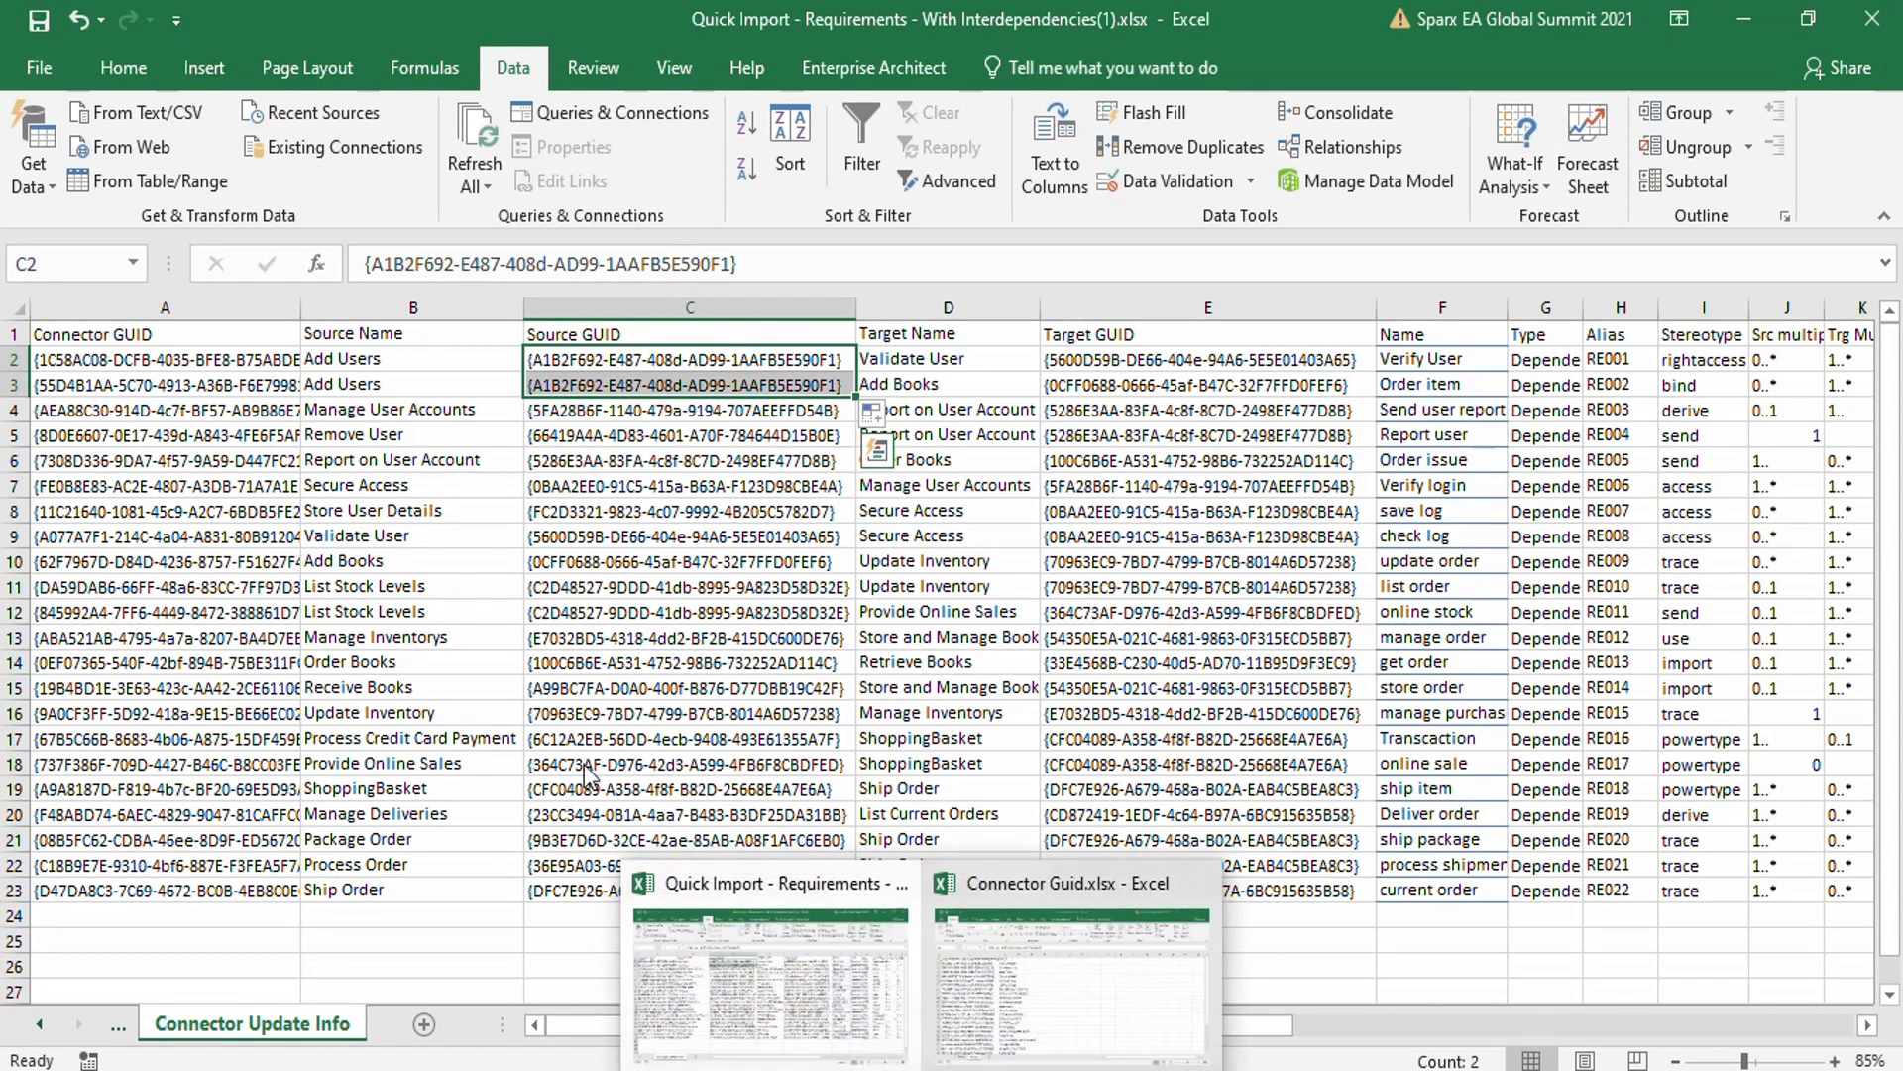
click(360, 367)
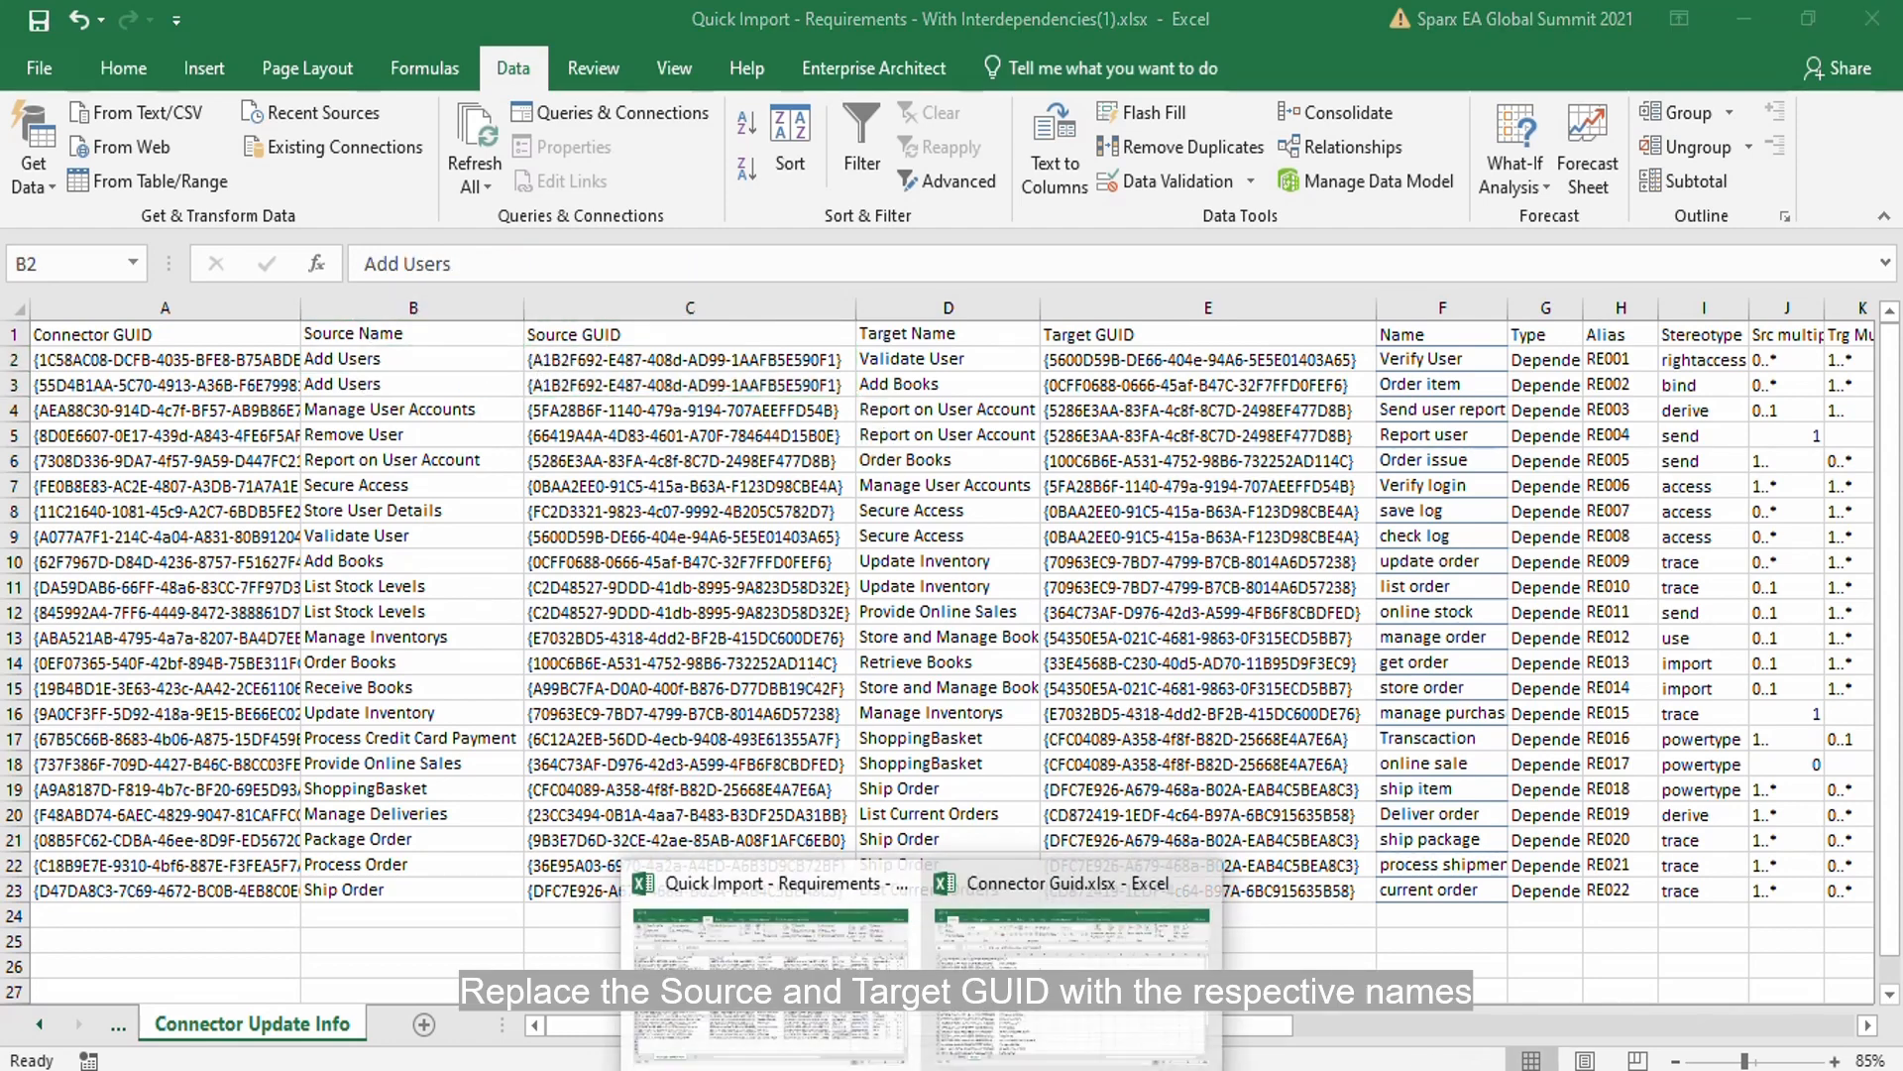
Copy the GUID of Add Users from cell A4 in Connector Guid.xlsx
click(1140, 882)
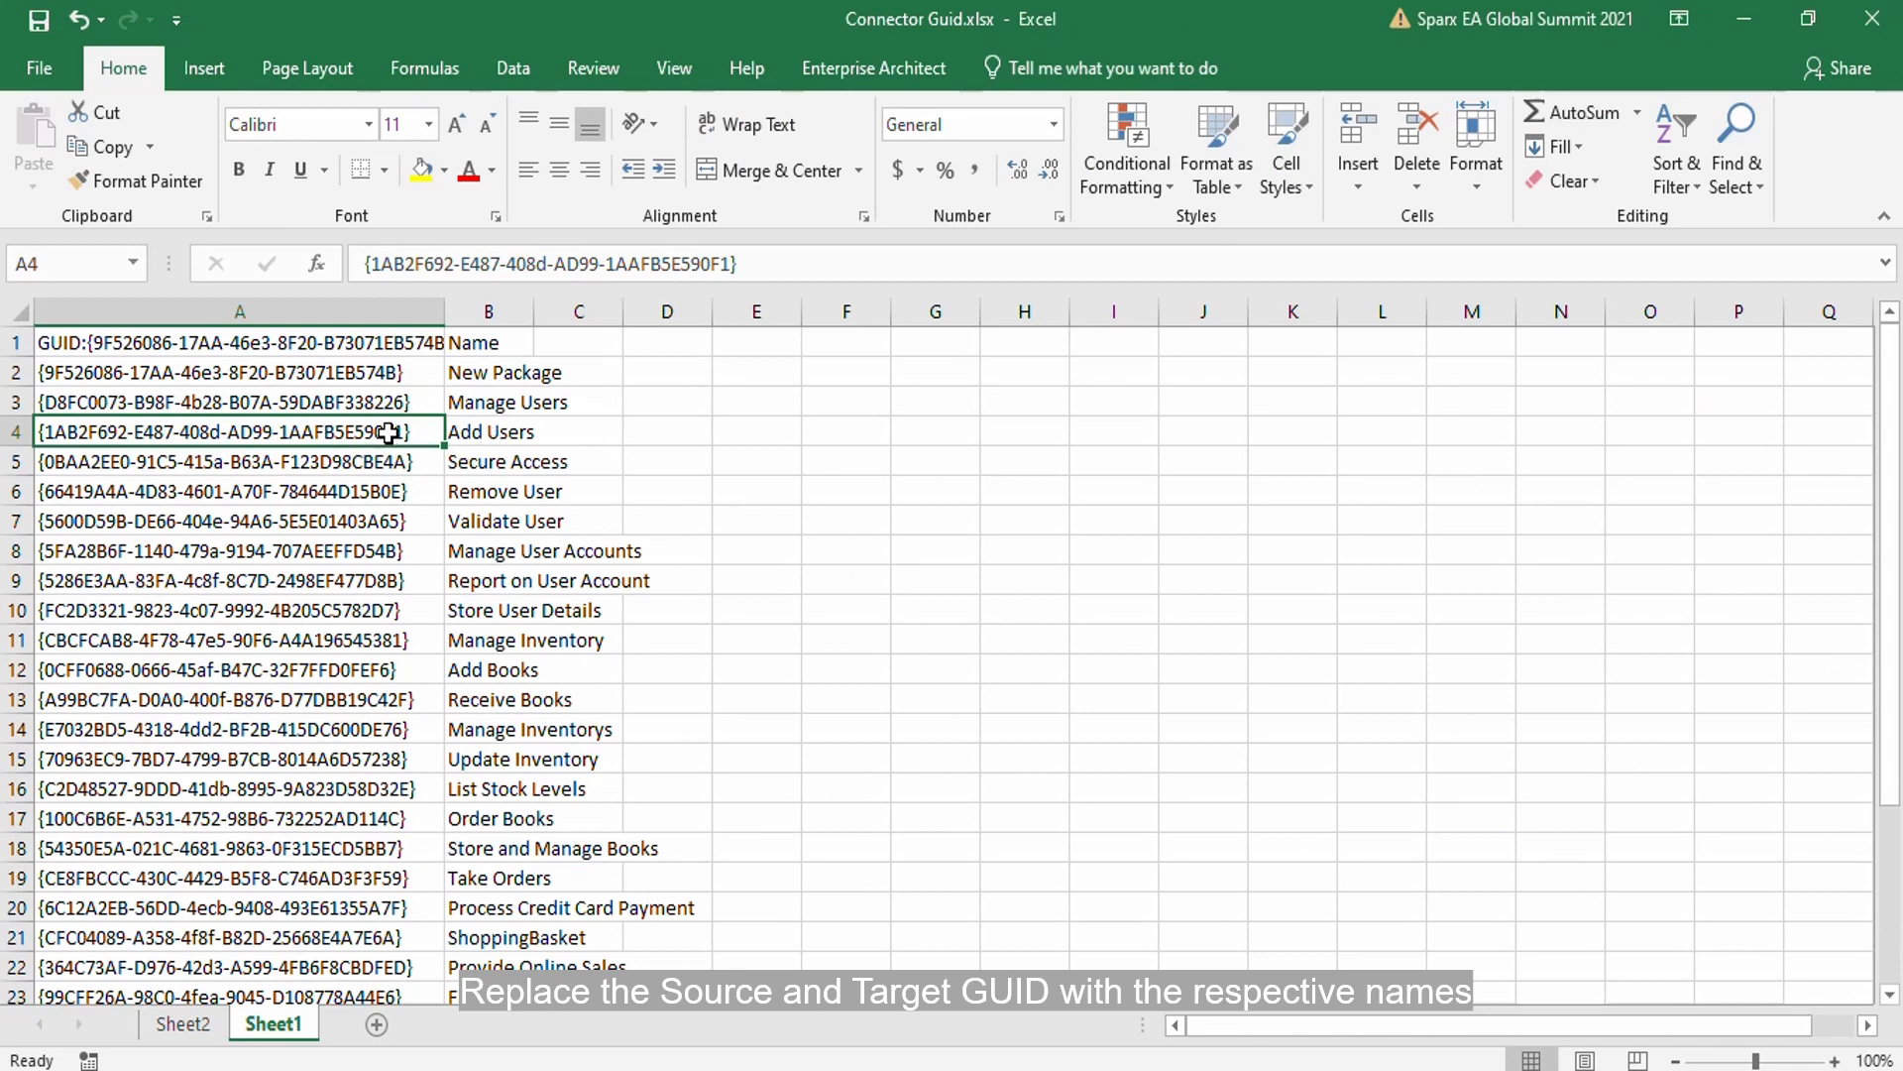
right_click(397, 433)
click(523, 455)
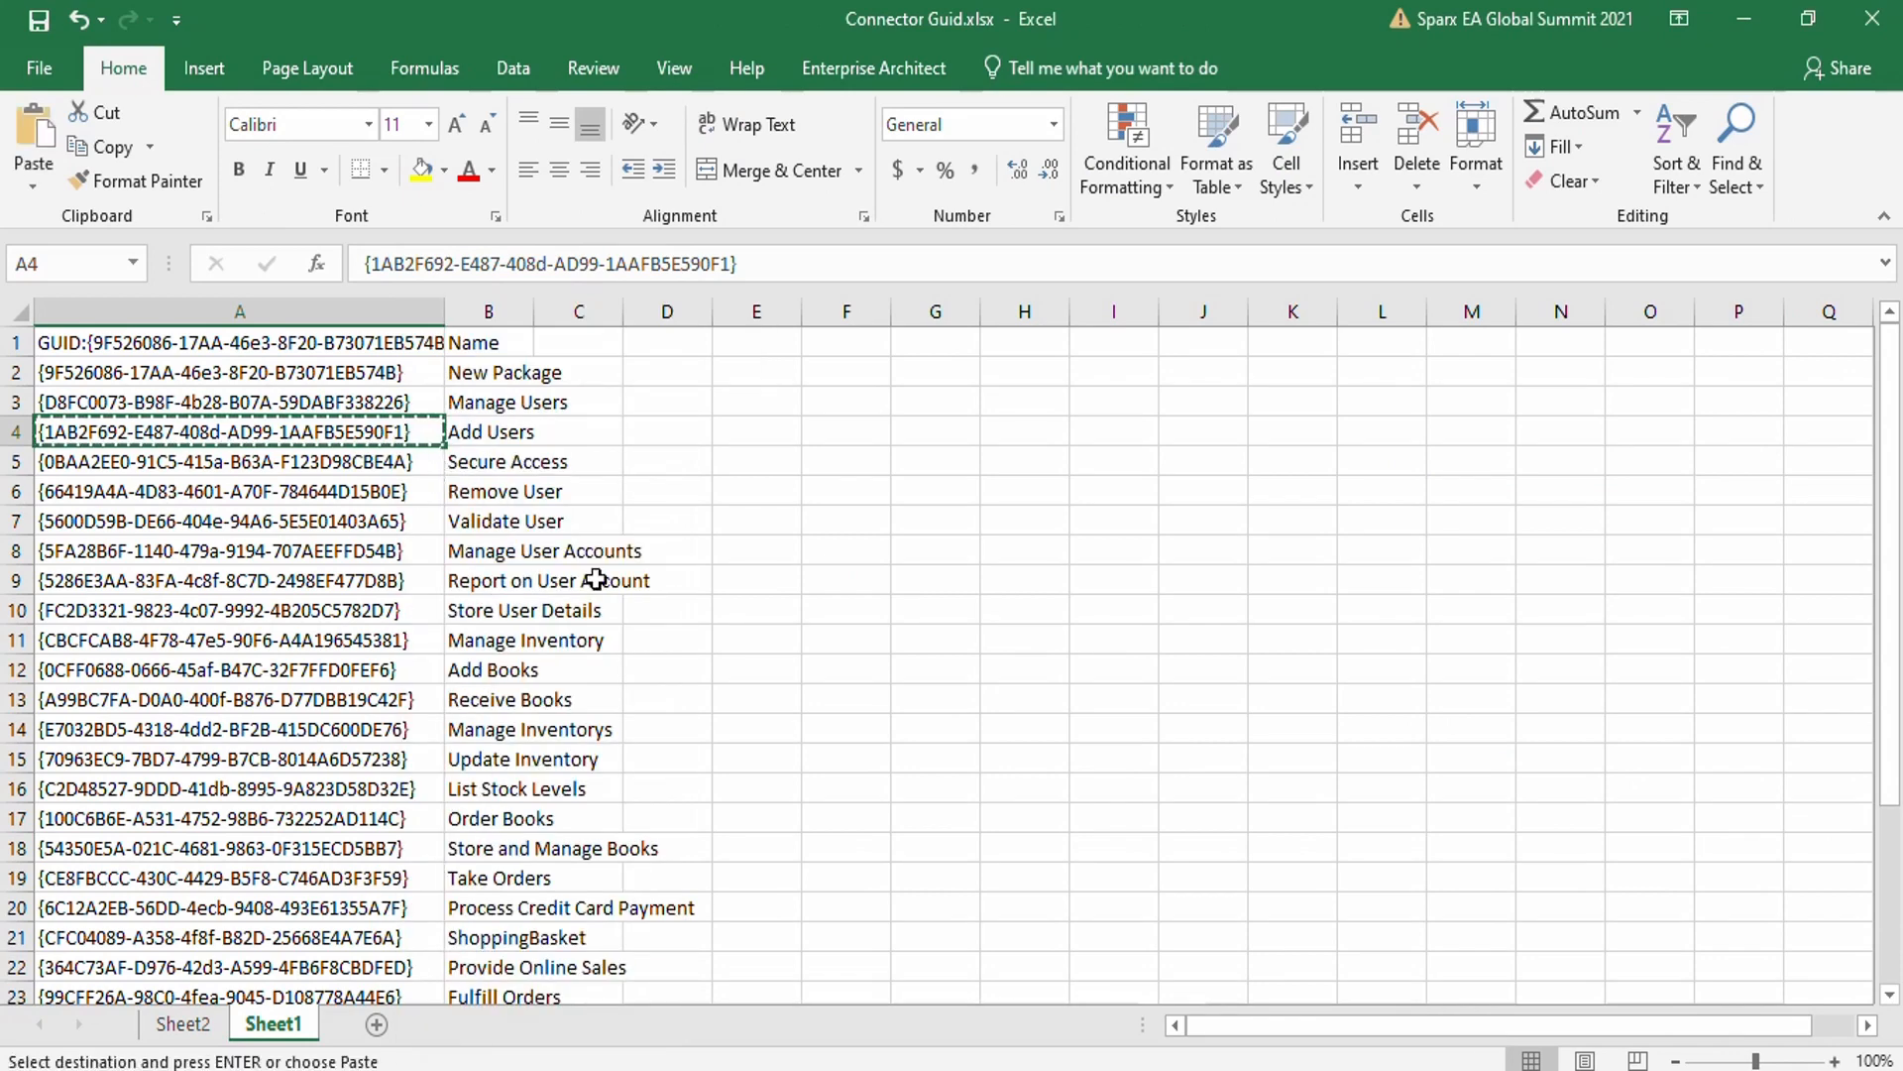
Paste the copied GUID over both Add Users source GUIDs, C2 and C3, in the Connector Update Info sheet and save the workbook
click(769, 1021)
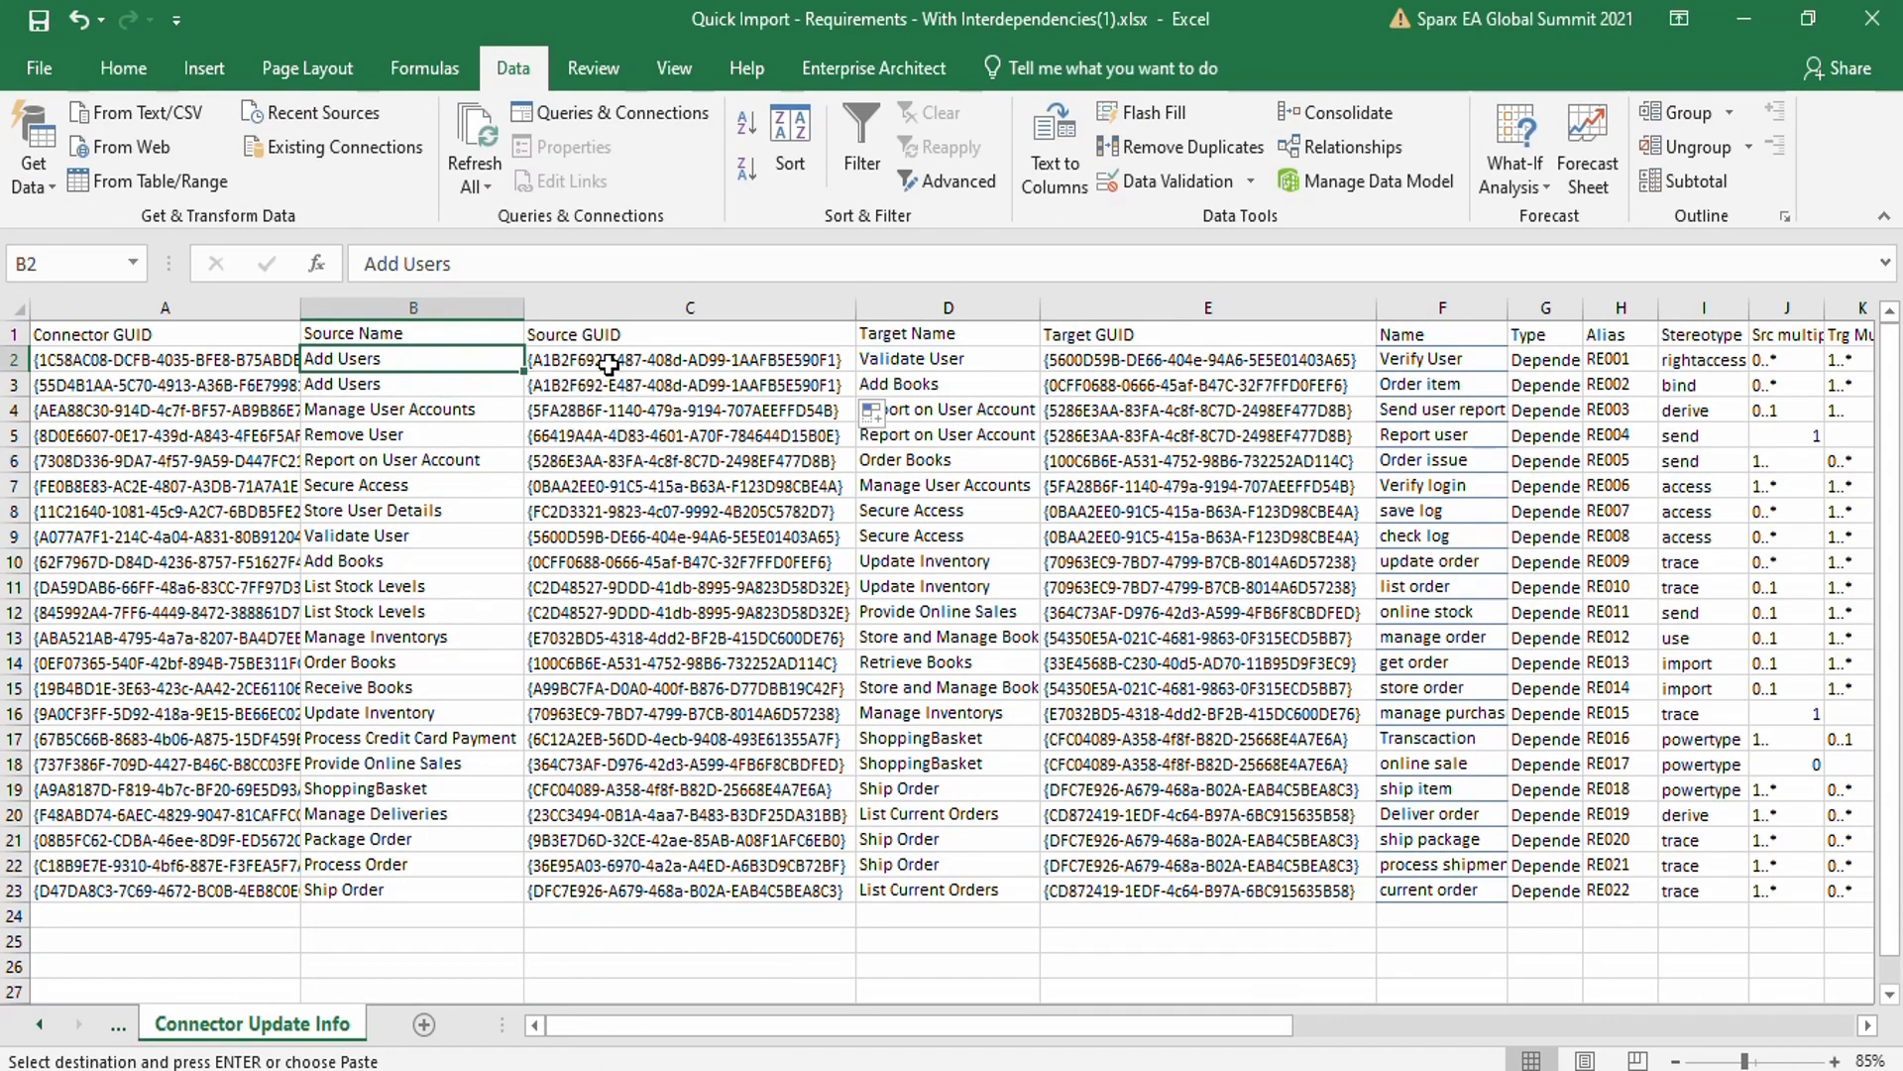
click(609, 365)
right_click(612, 370)
click(663, 497)
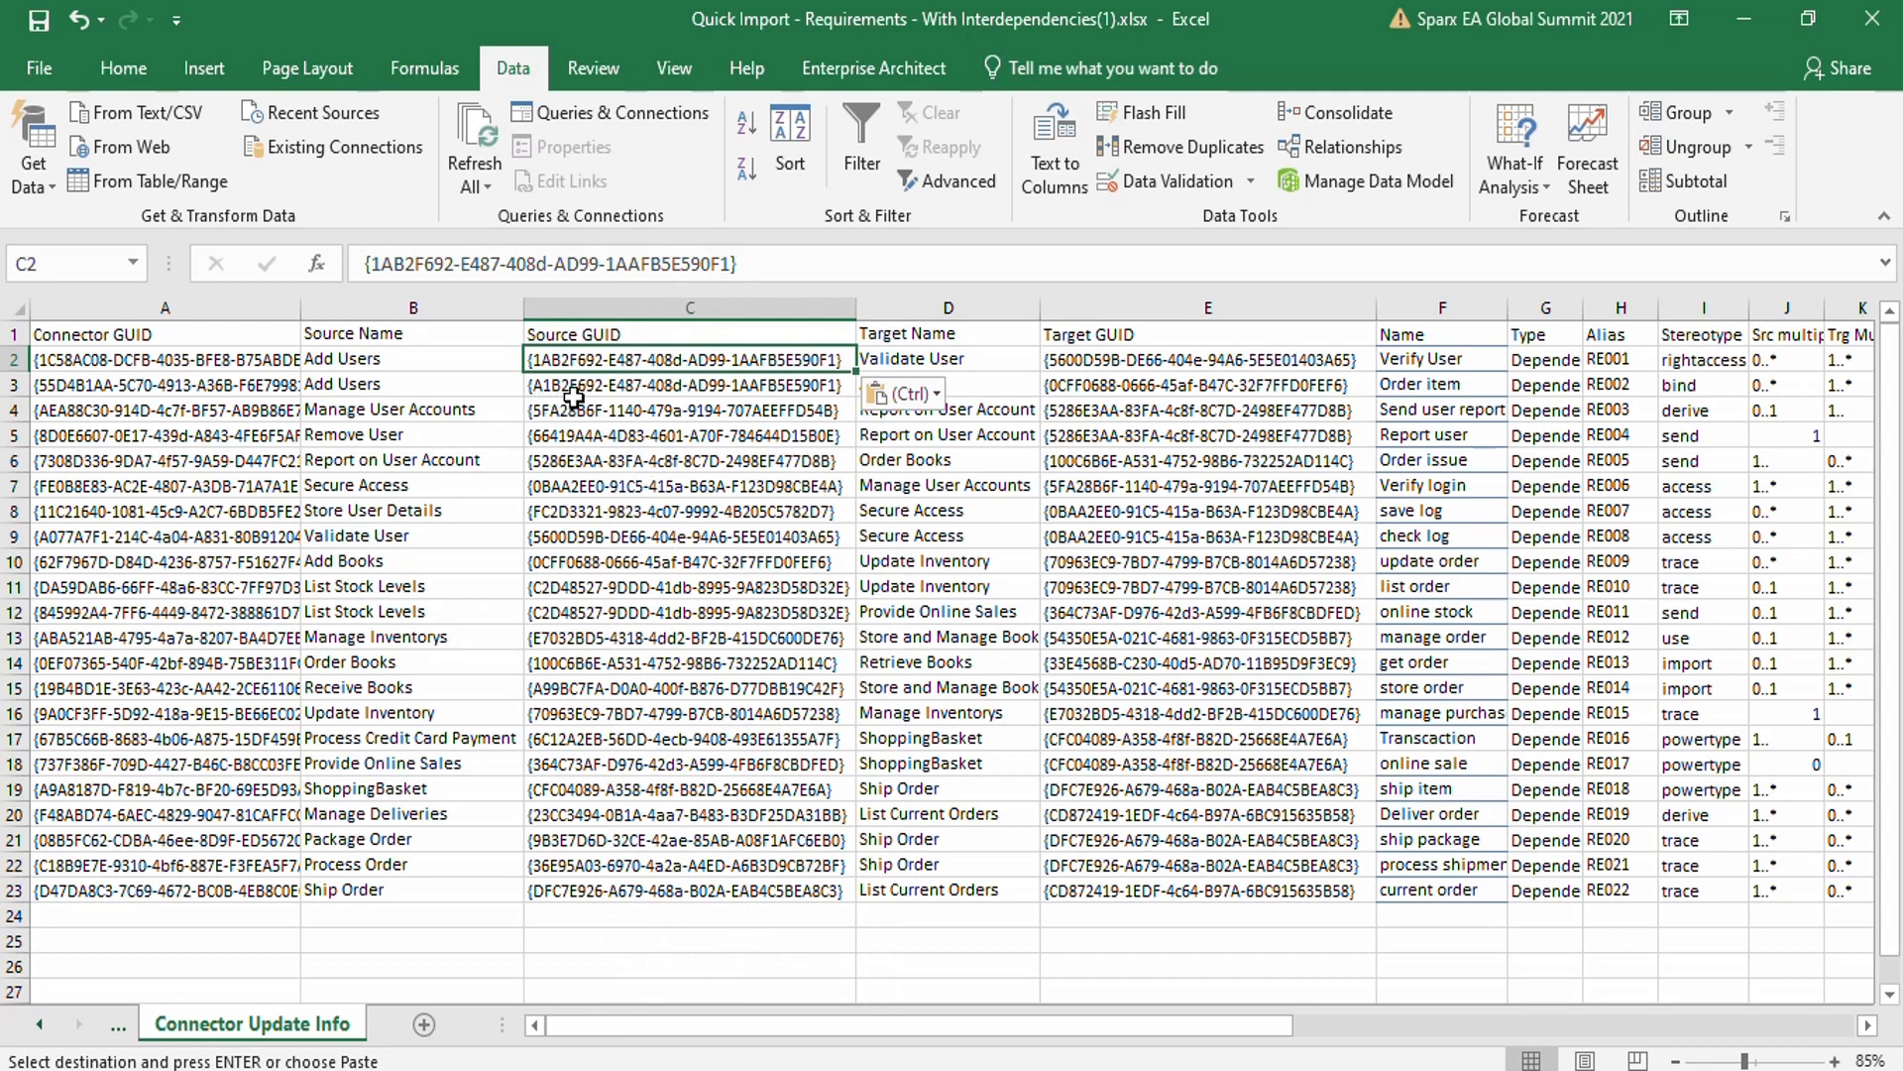
click(575, 388)
right_click(595, 387)
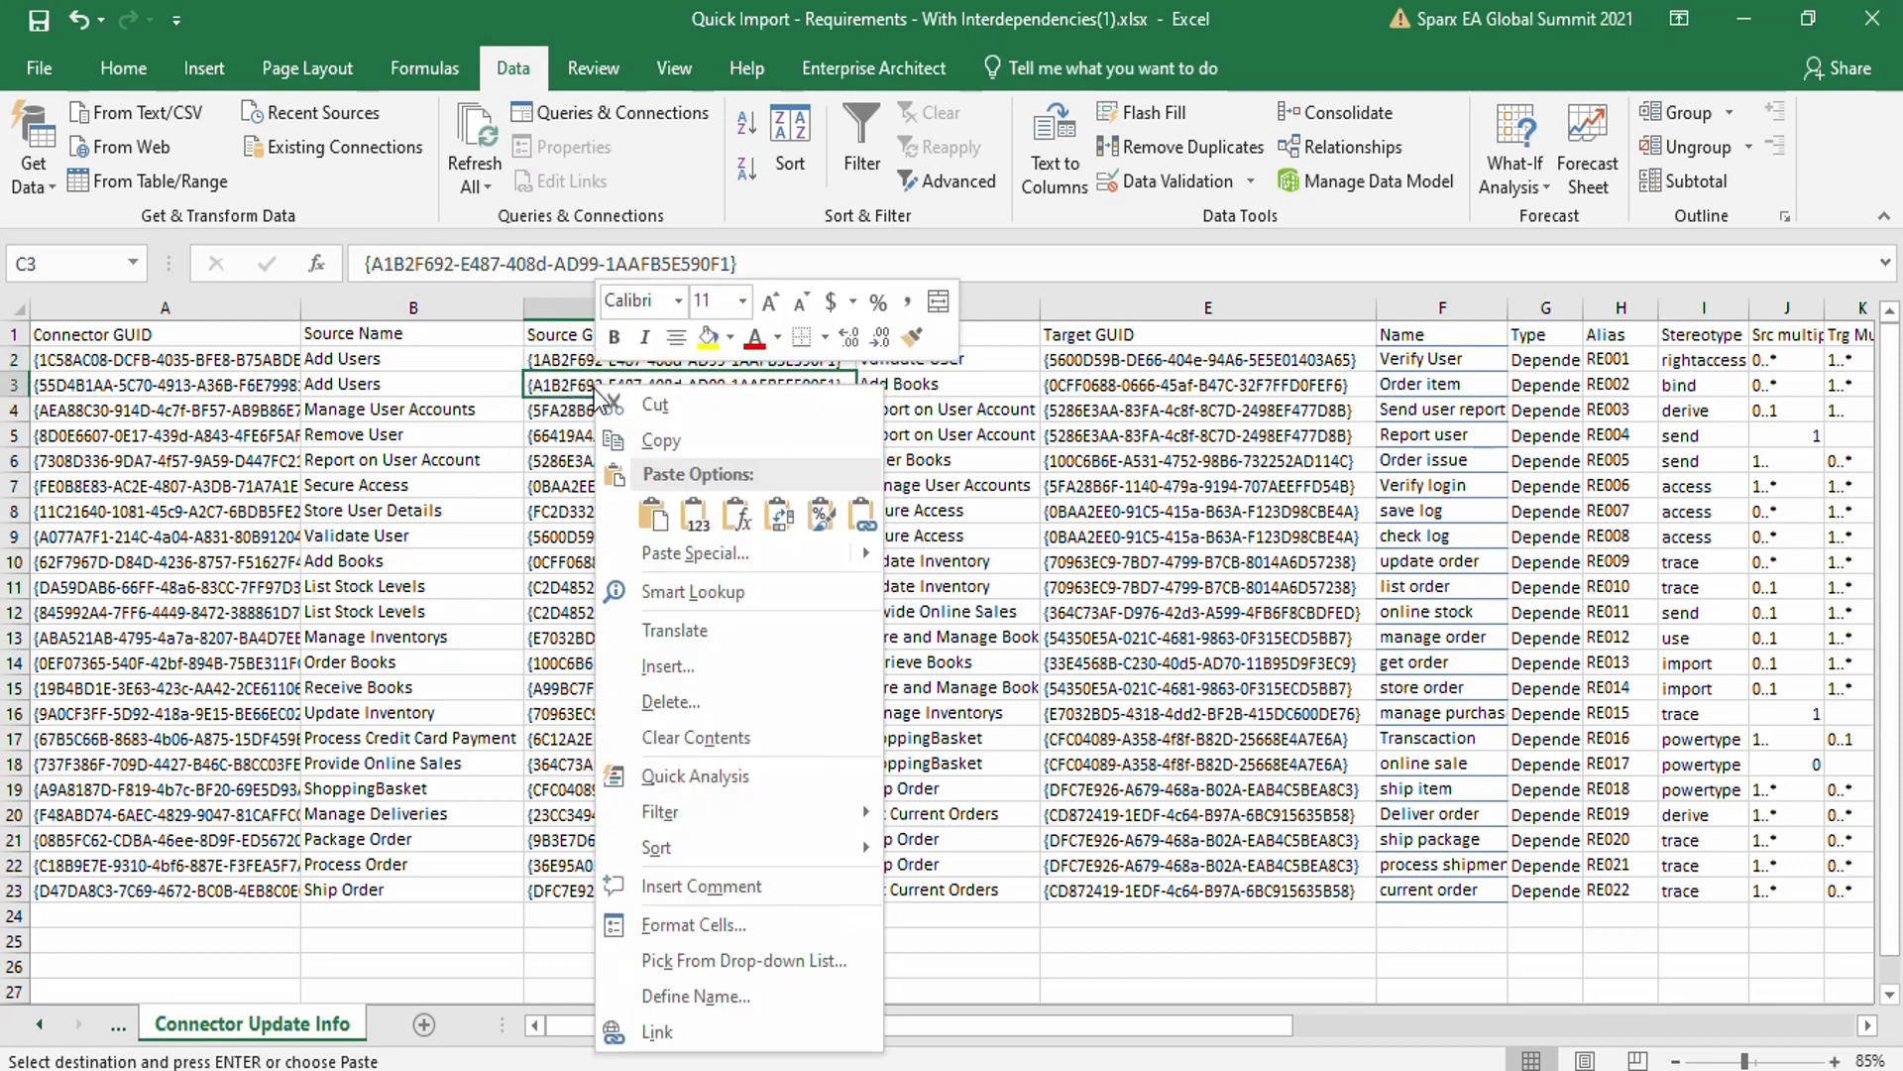
click(650, 514)
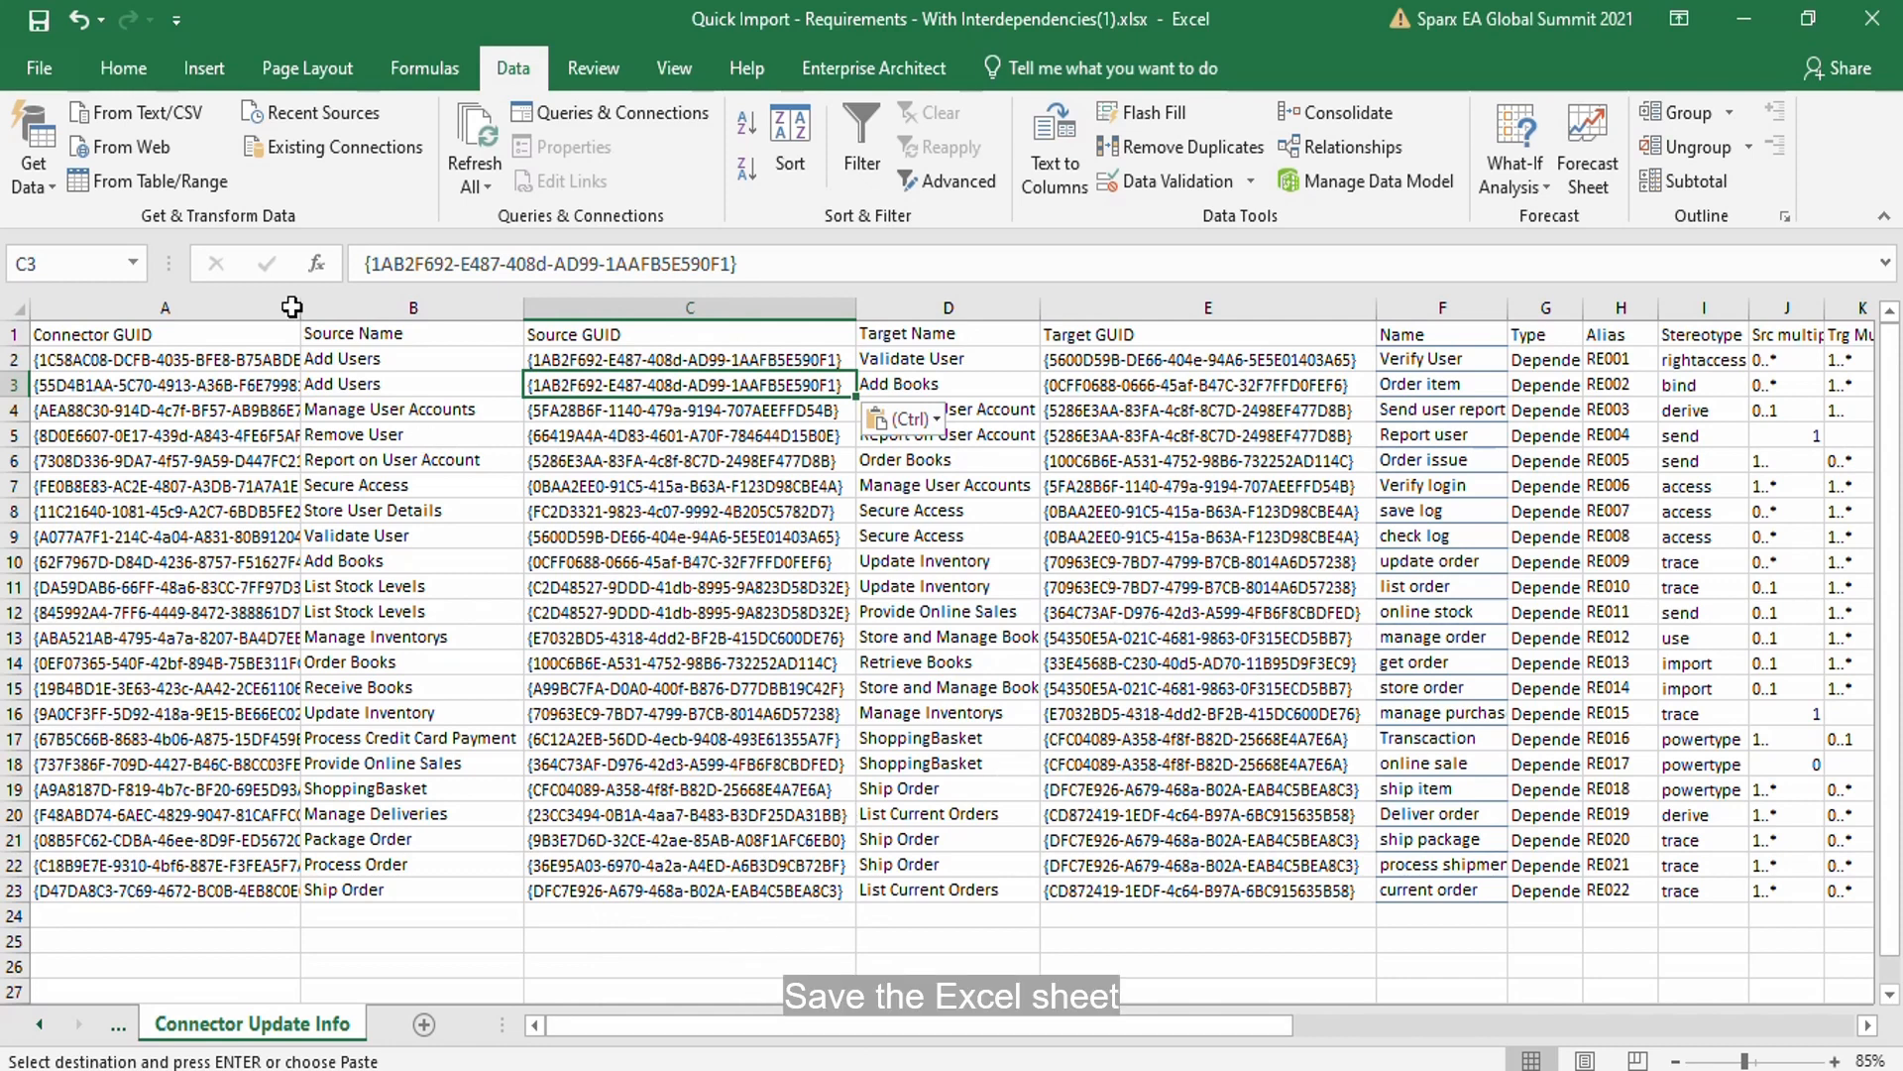
click(38, 20)
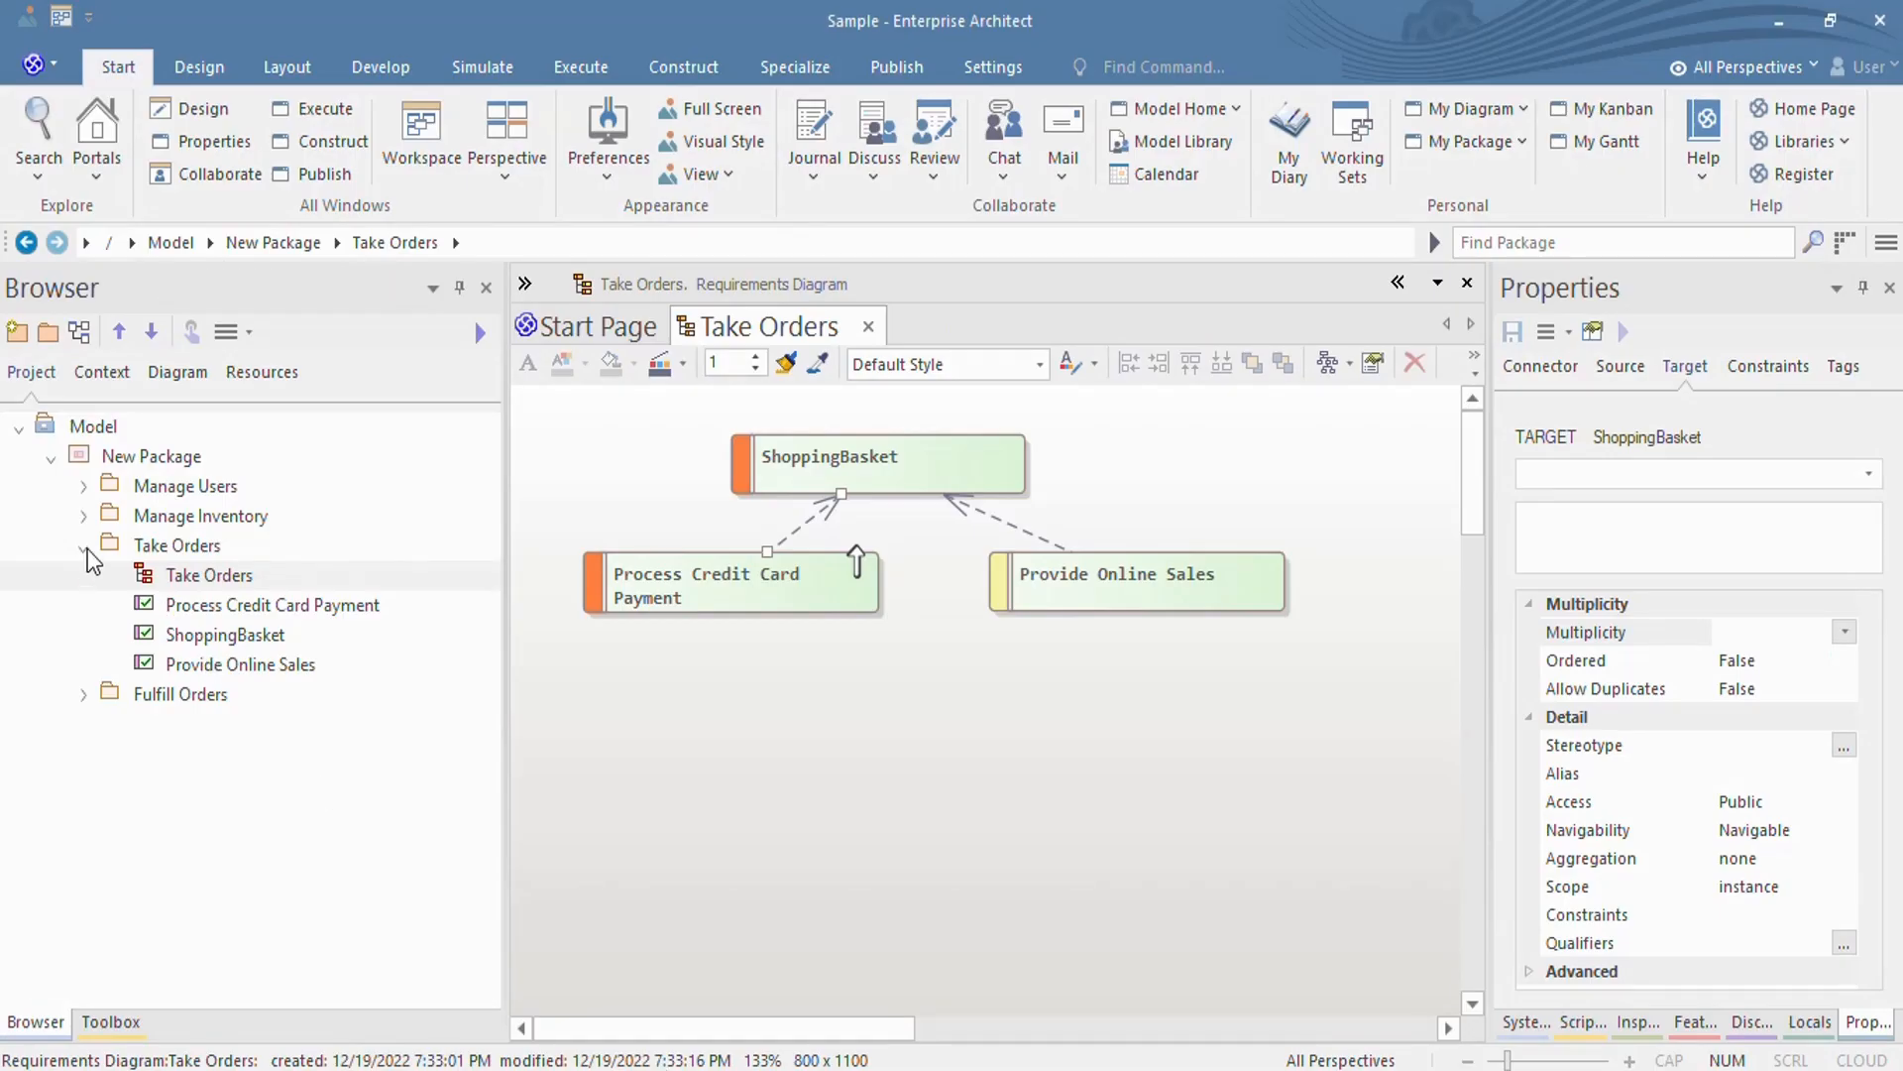
Switch to Enterprise Architect, select the Model root node and open the Excel importer's Profile Manager
click(87, 549)
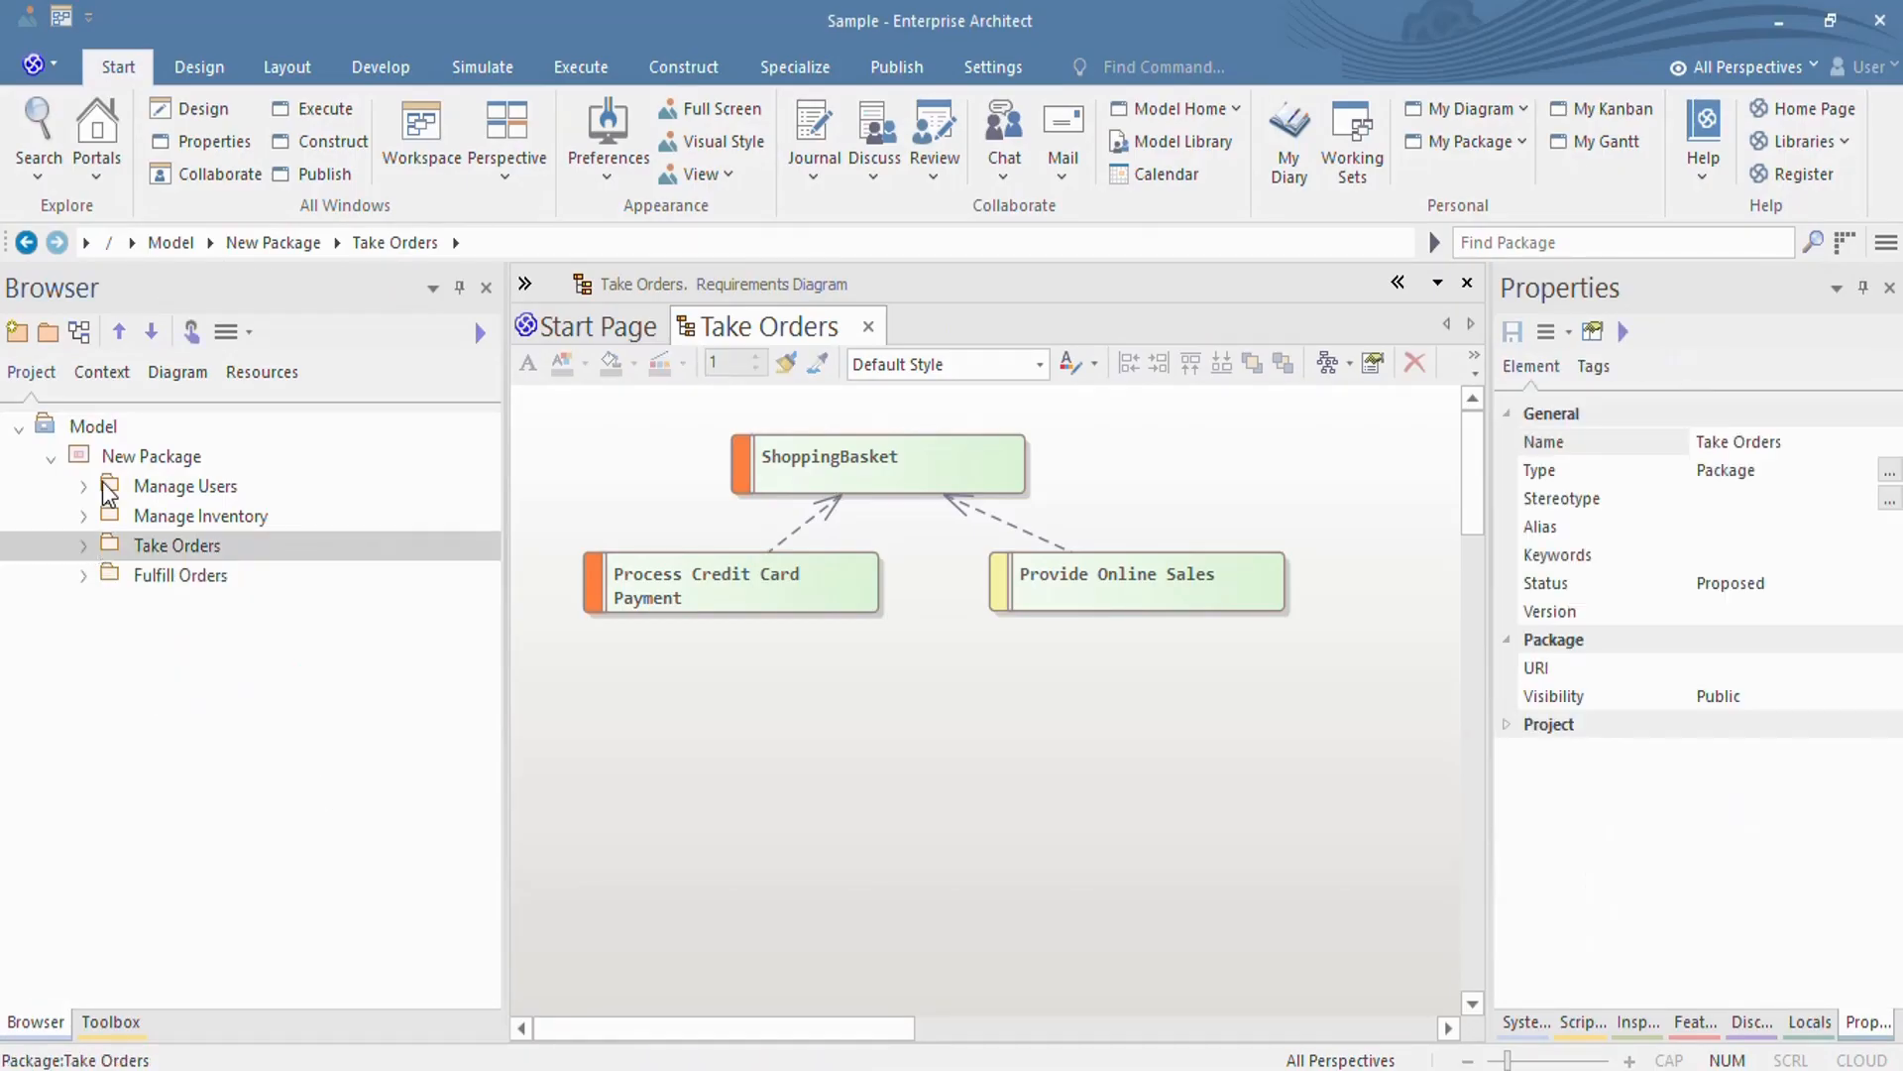
click(109, 425)
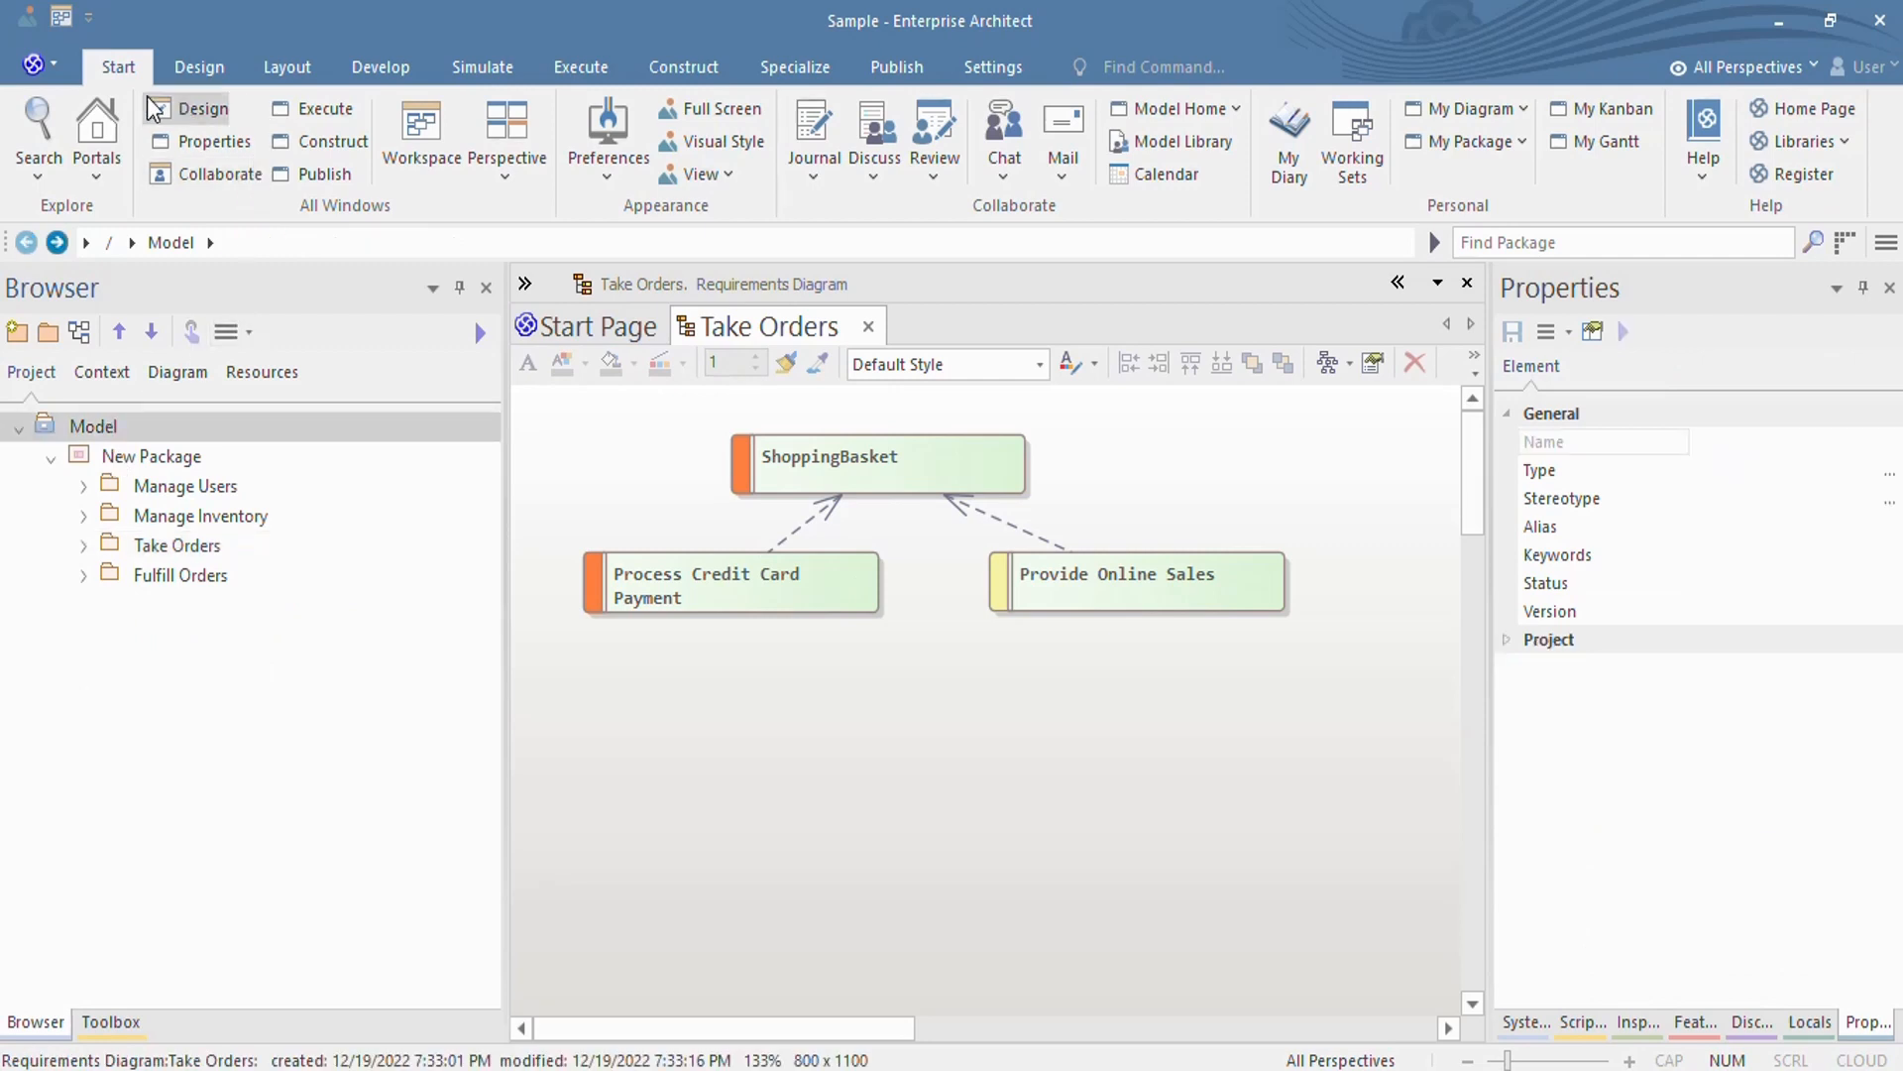
click(794, 68)
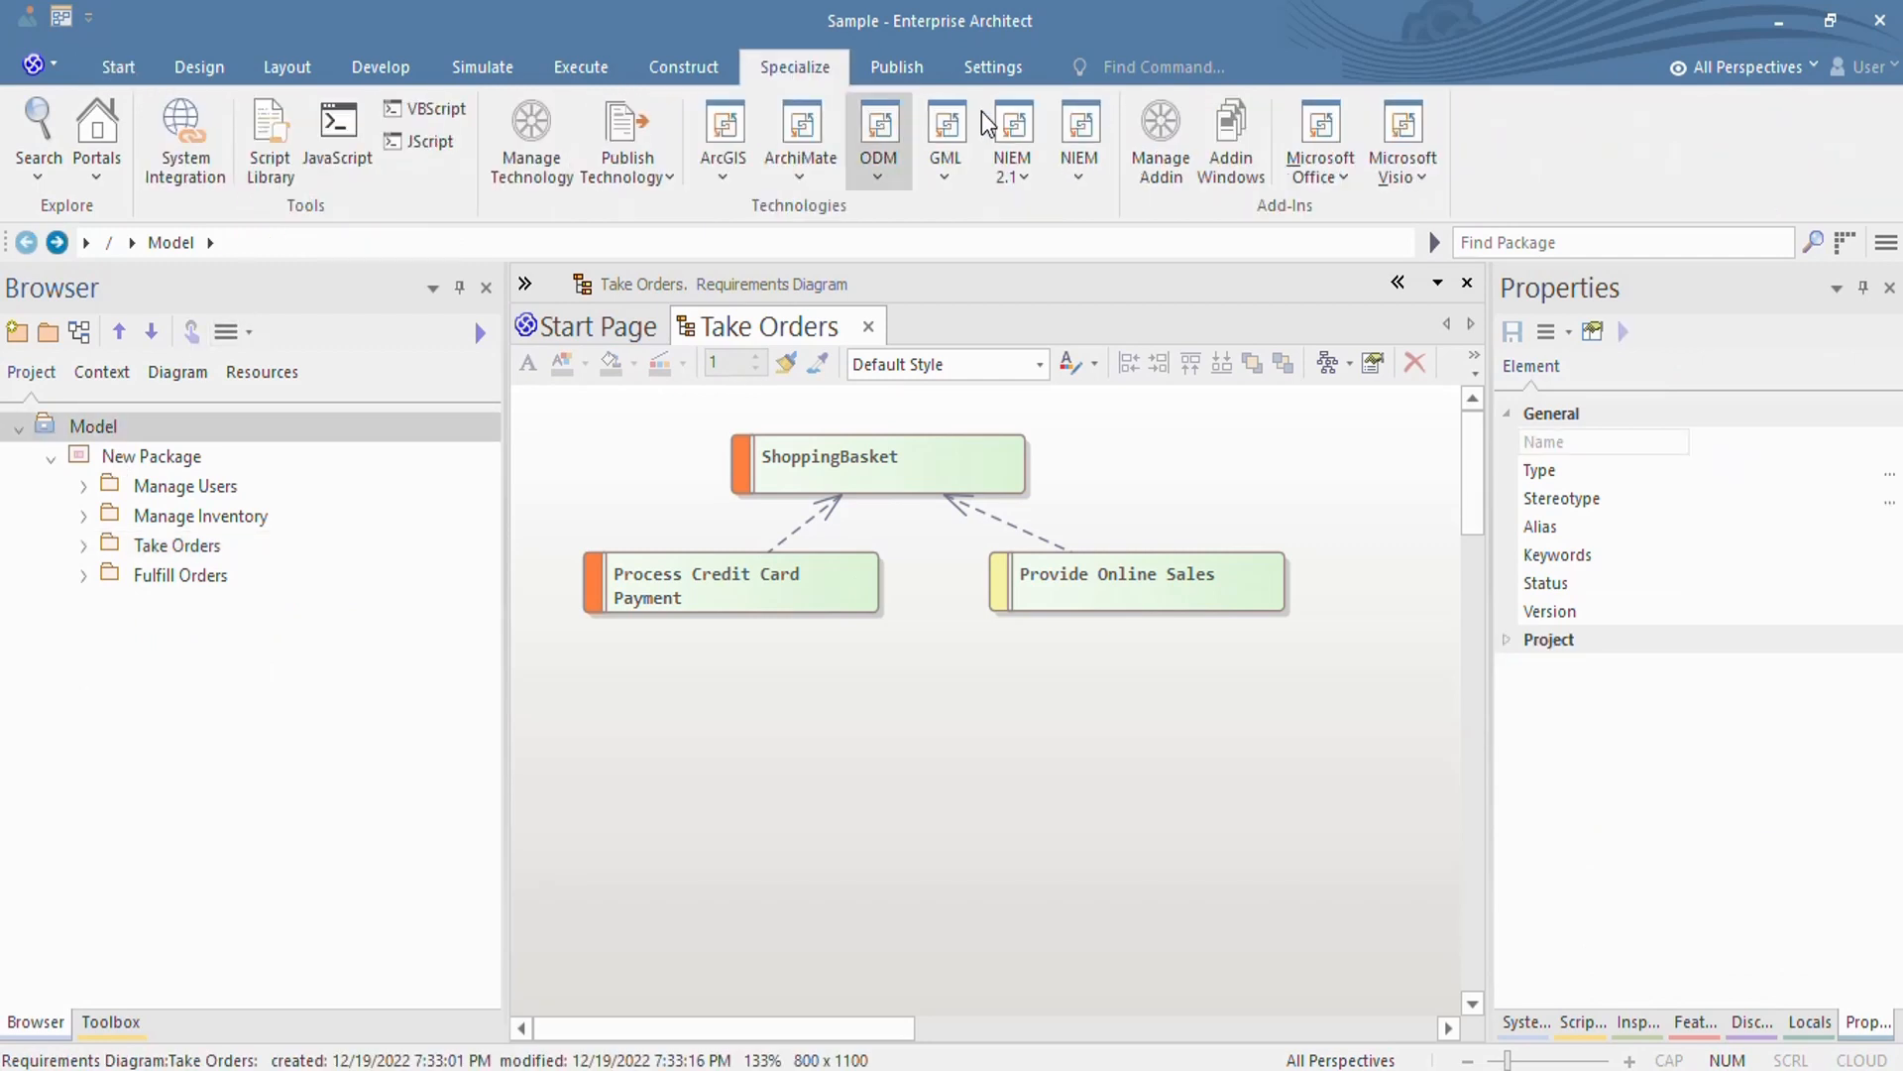
click(1320, 144)
click(1329, 243)
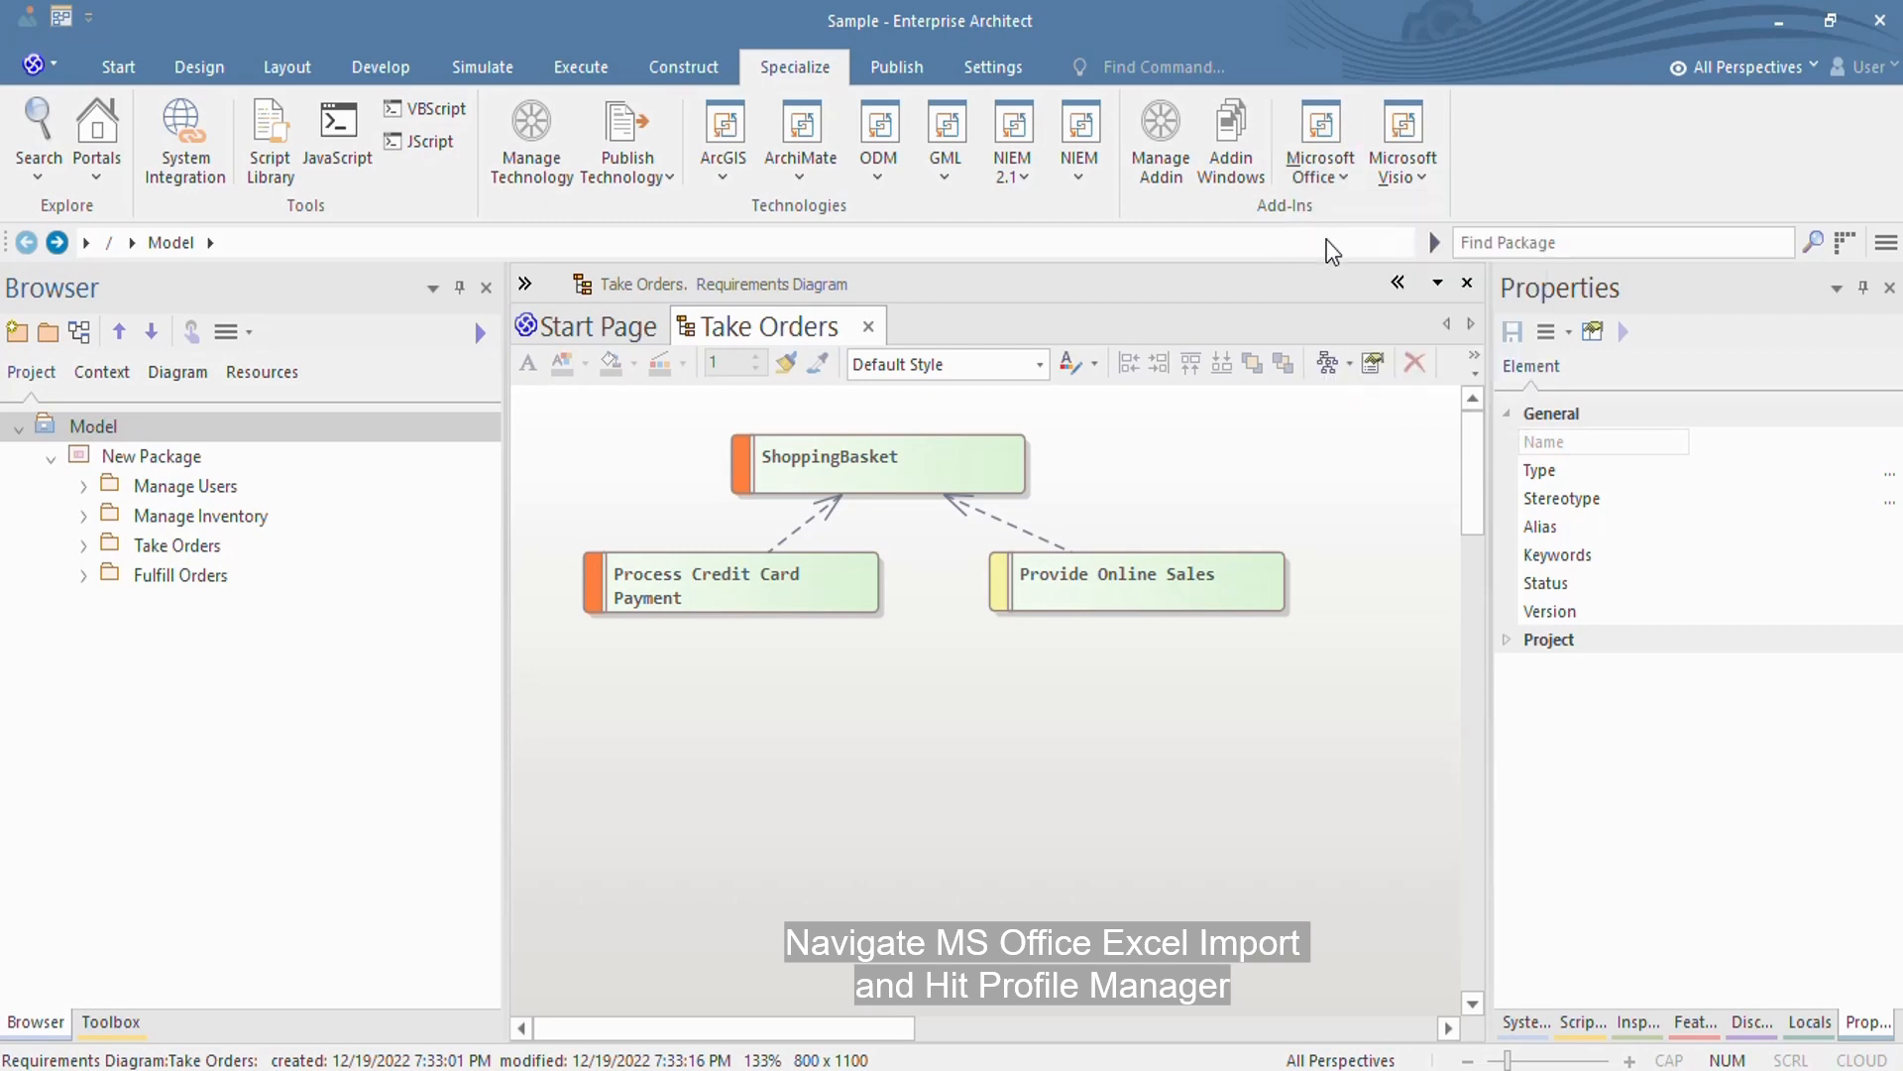
click(735, 831)
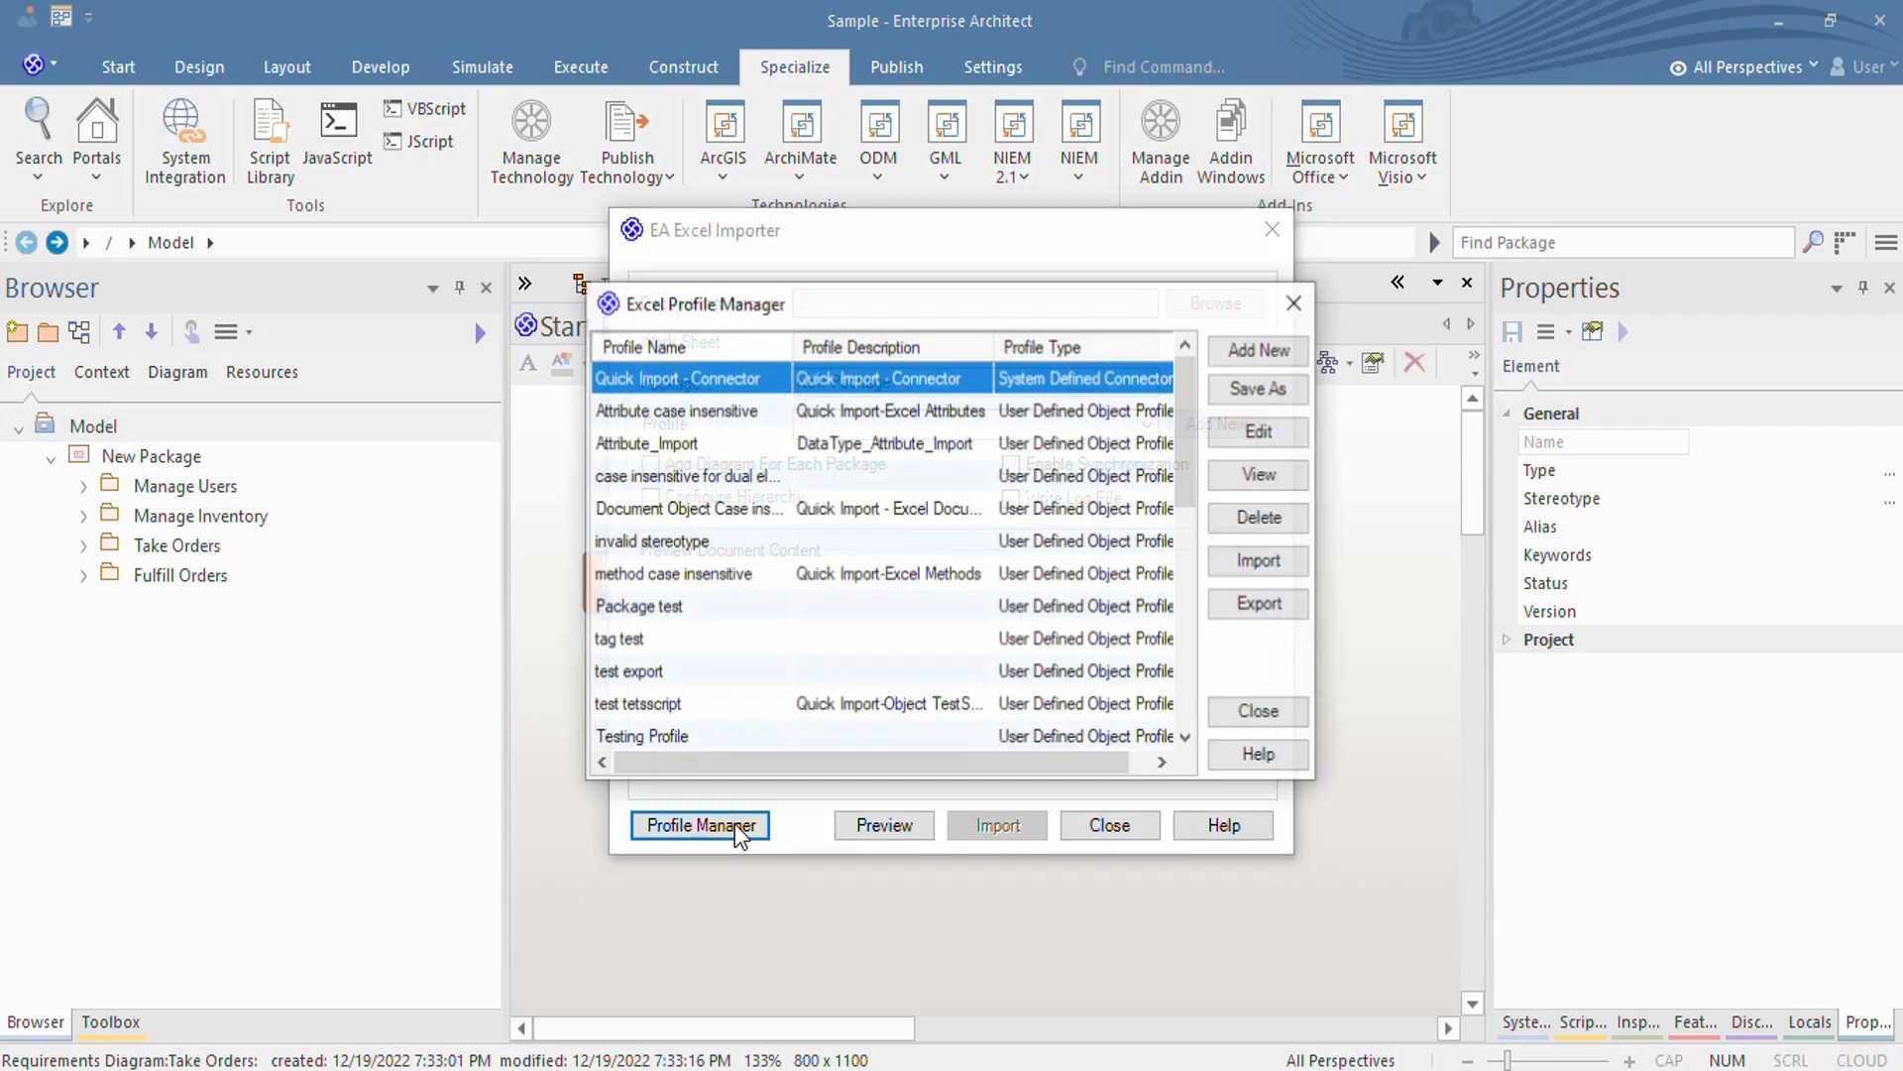
Add a new connector profile named "Connector Profile"
click(1239, 349)
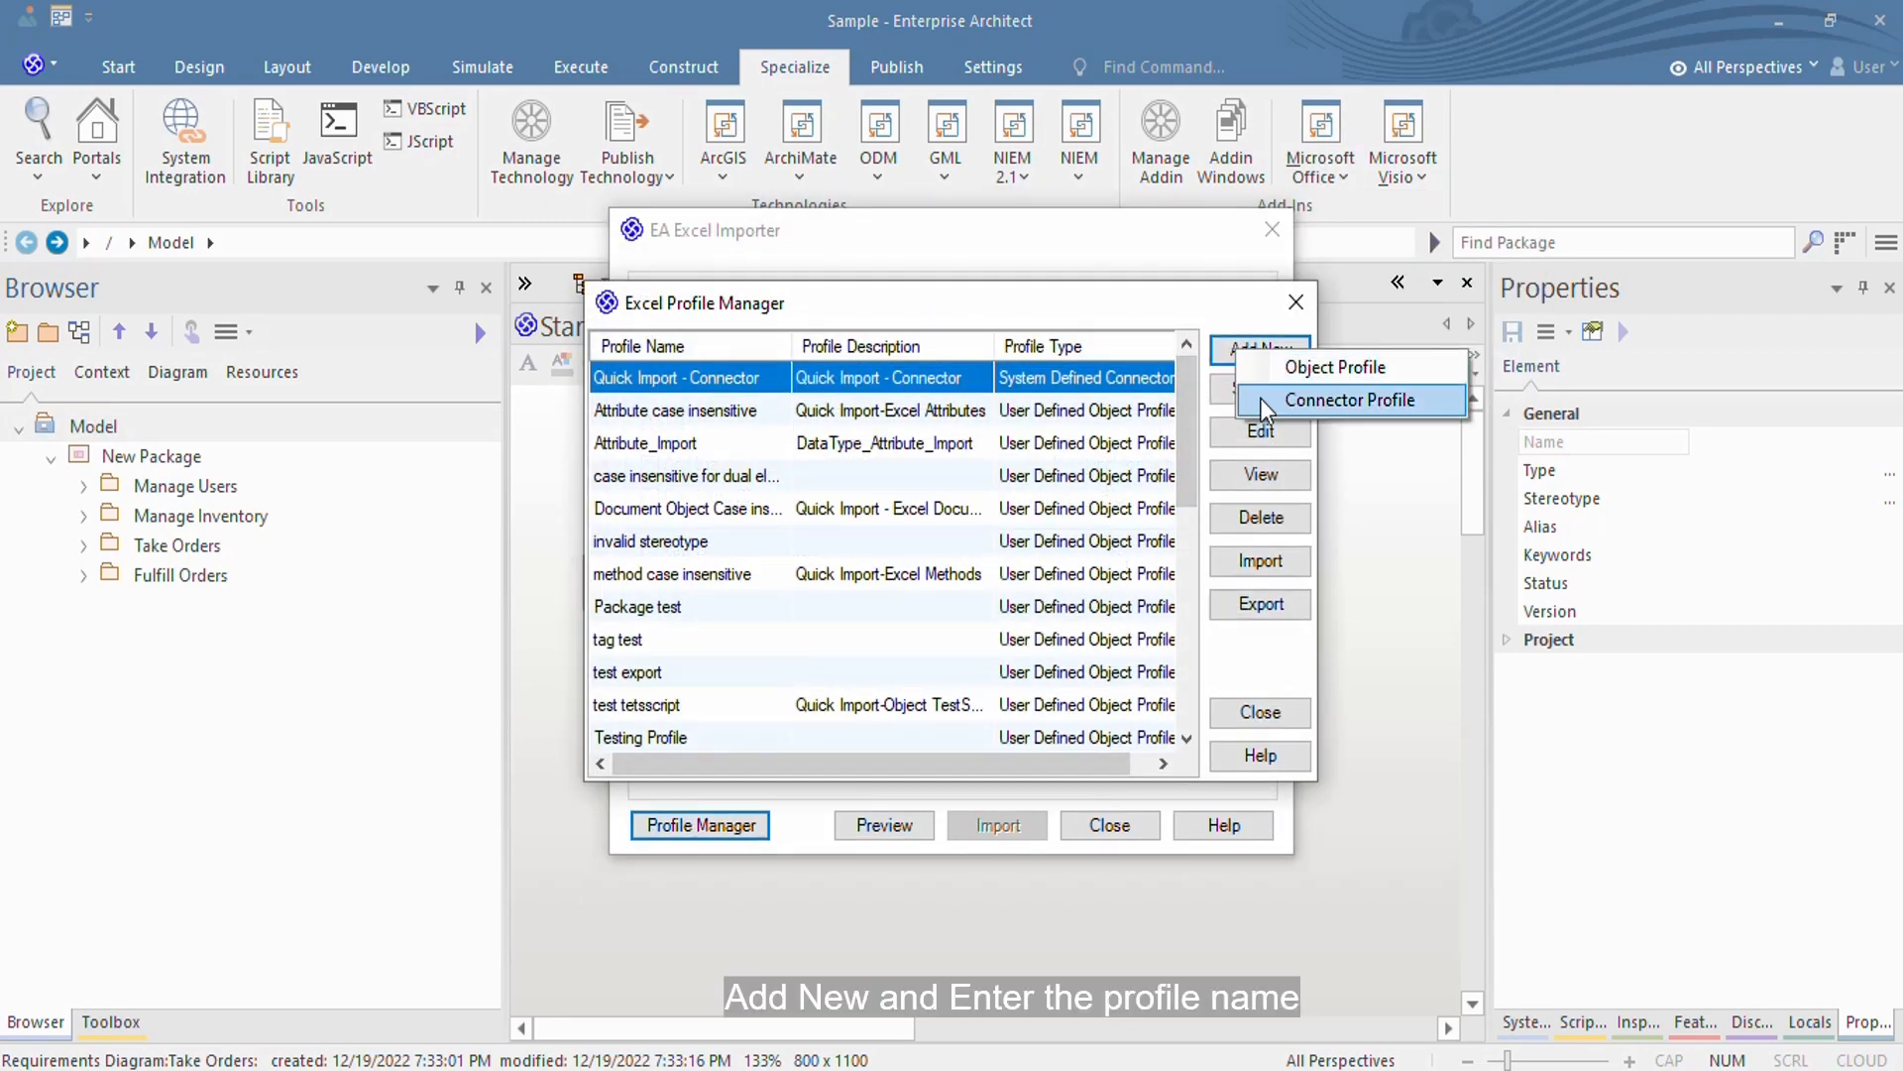
click(1279, 400)
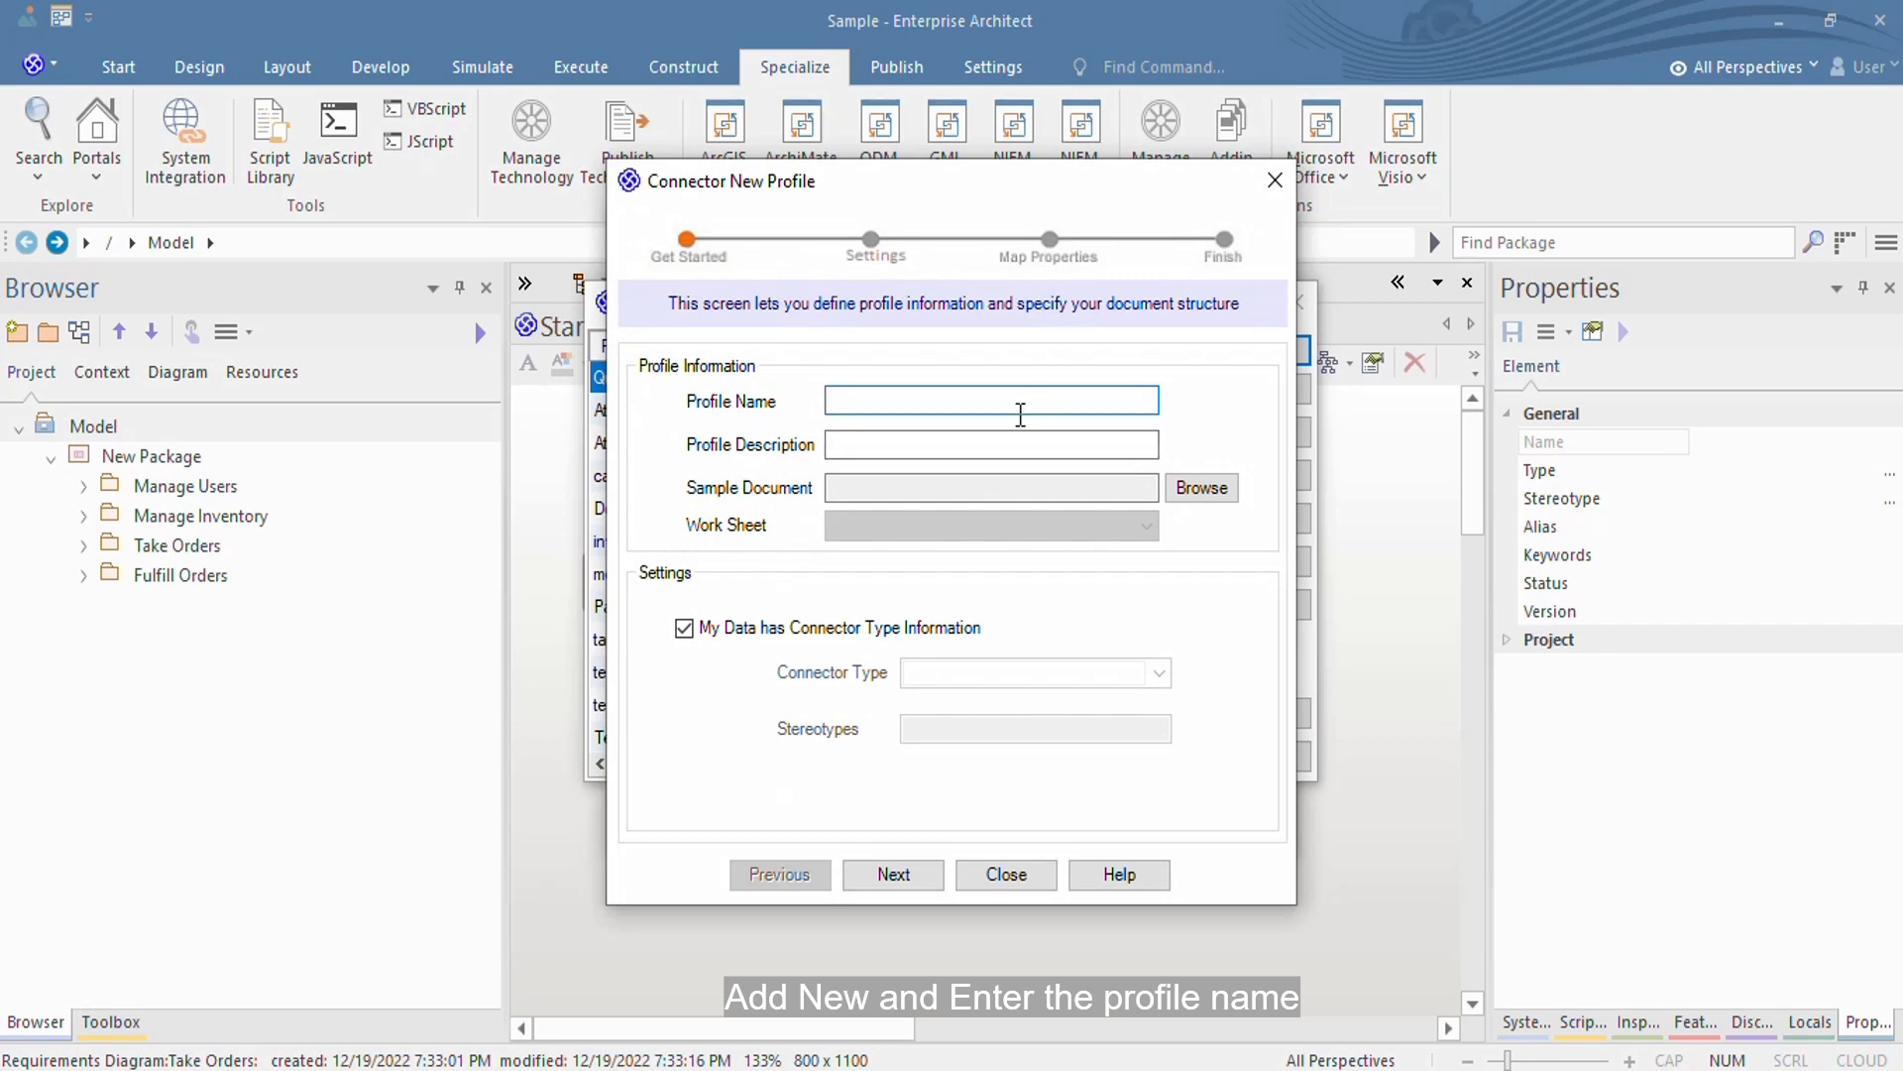
text(Connector Profile)
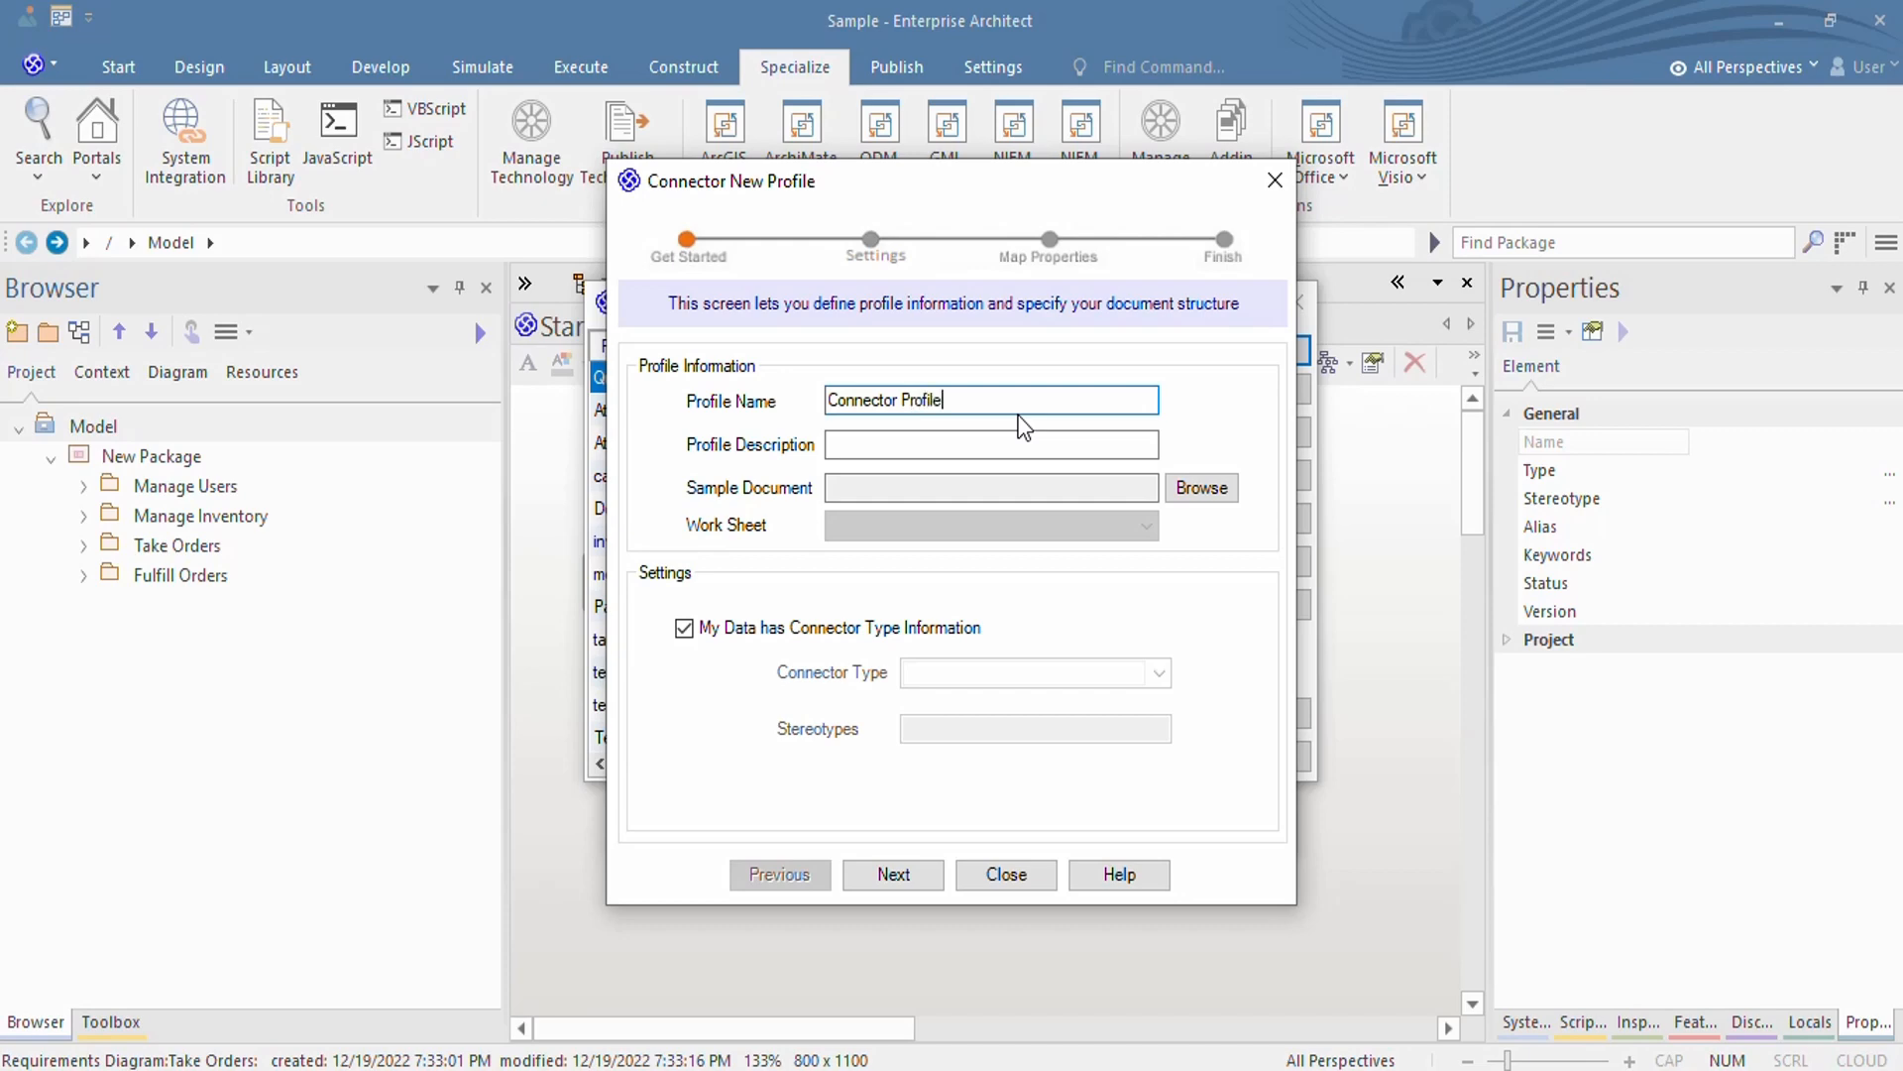
Use Quick Import - Requirements - With Interdependencies(1).xlsx as the profile's sample document, with the Connector Update Info worksheet, and continue
click(1208, 488)
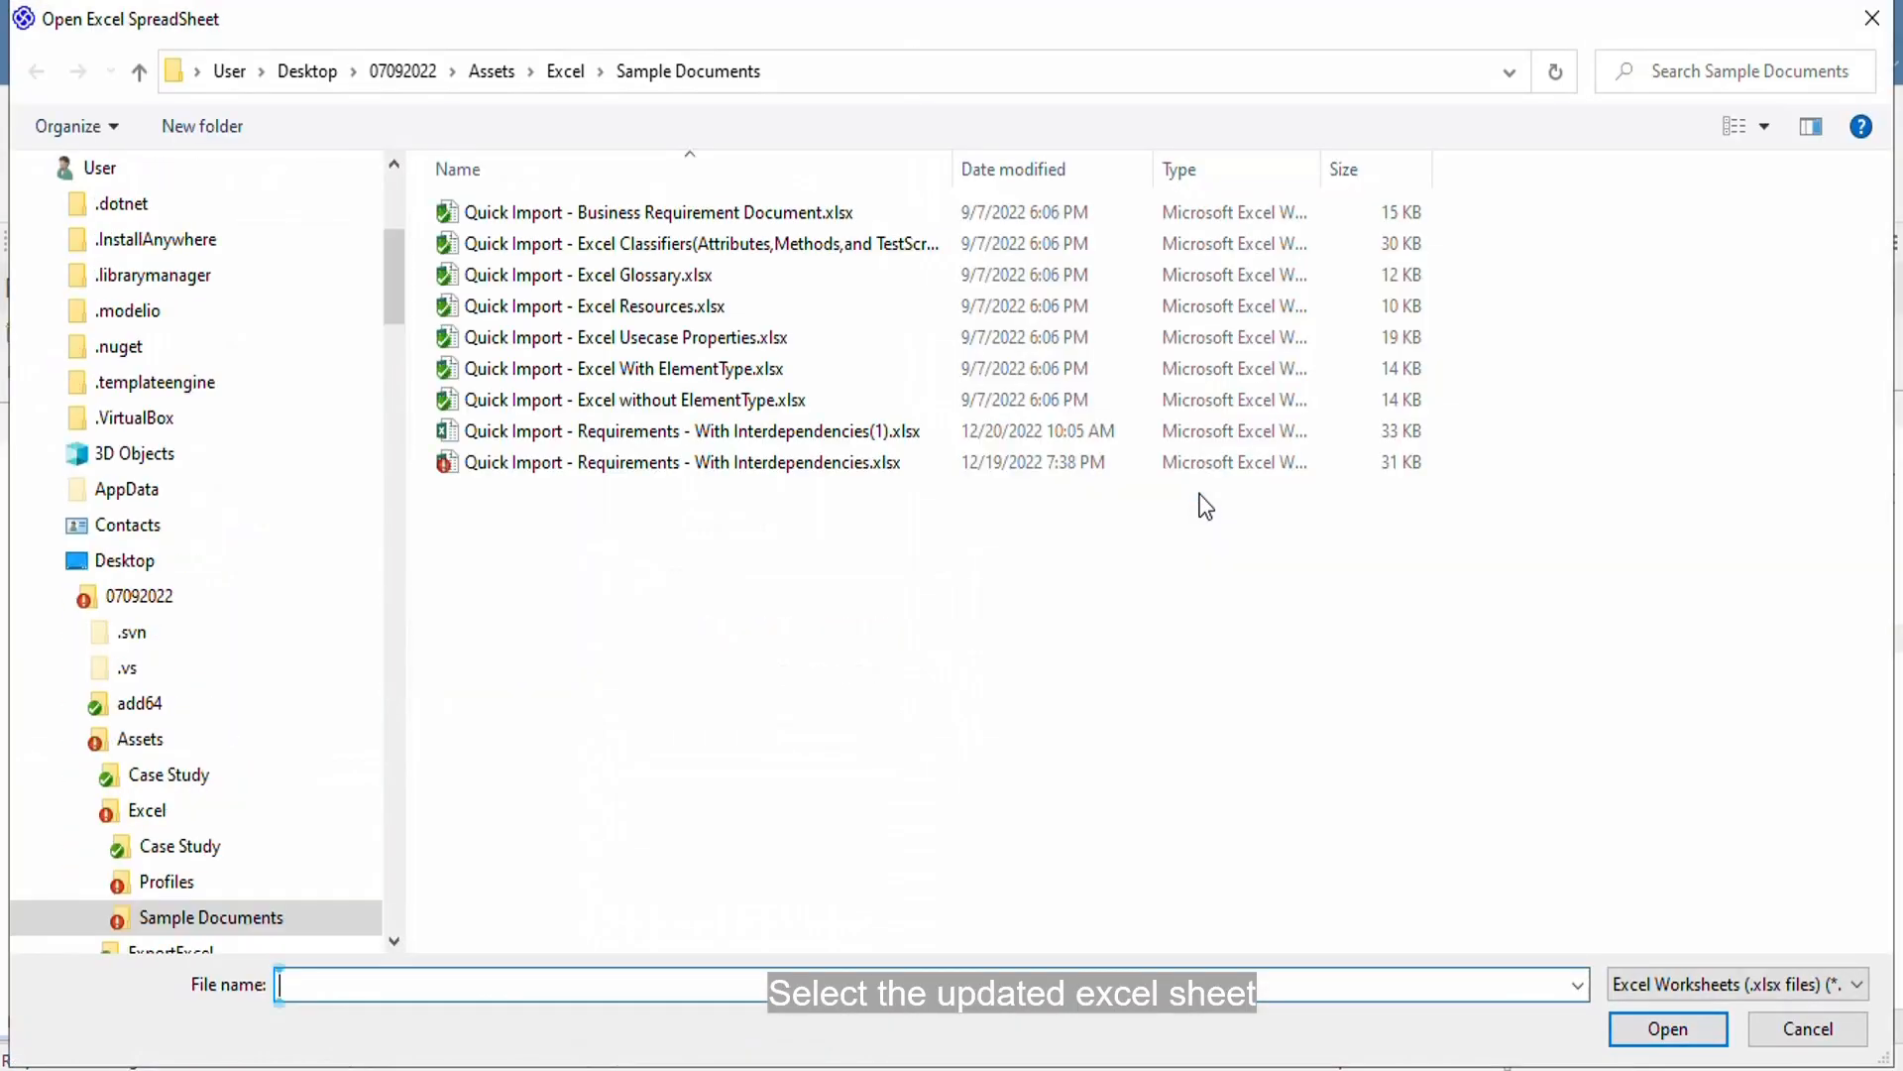
click(916, 433)
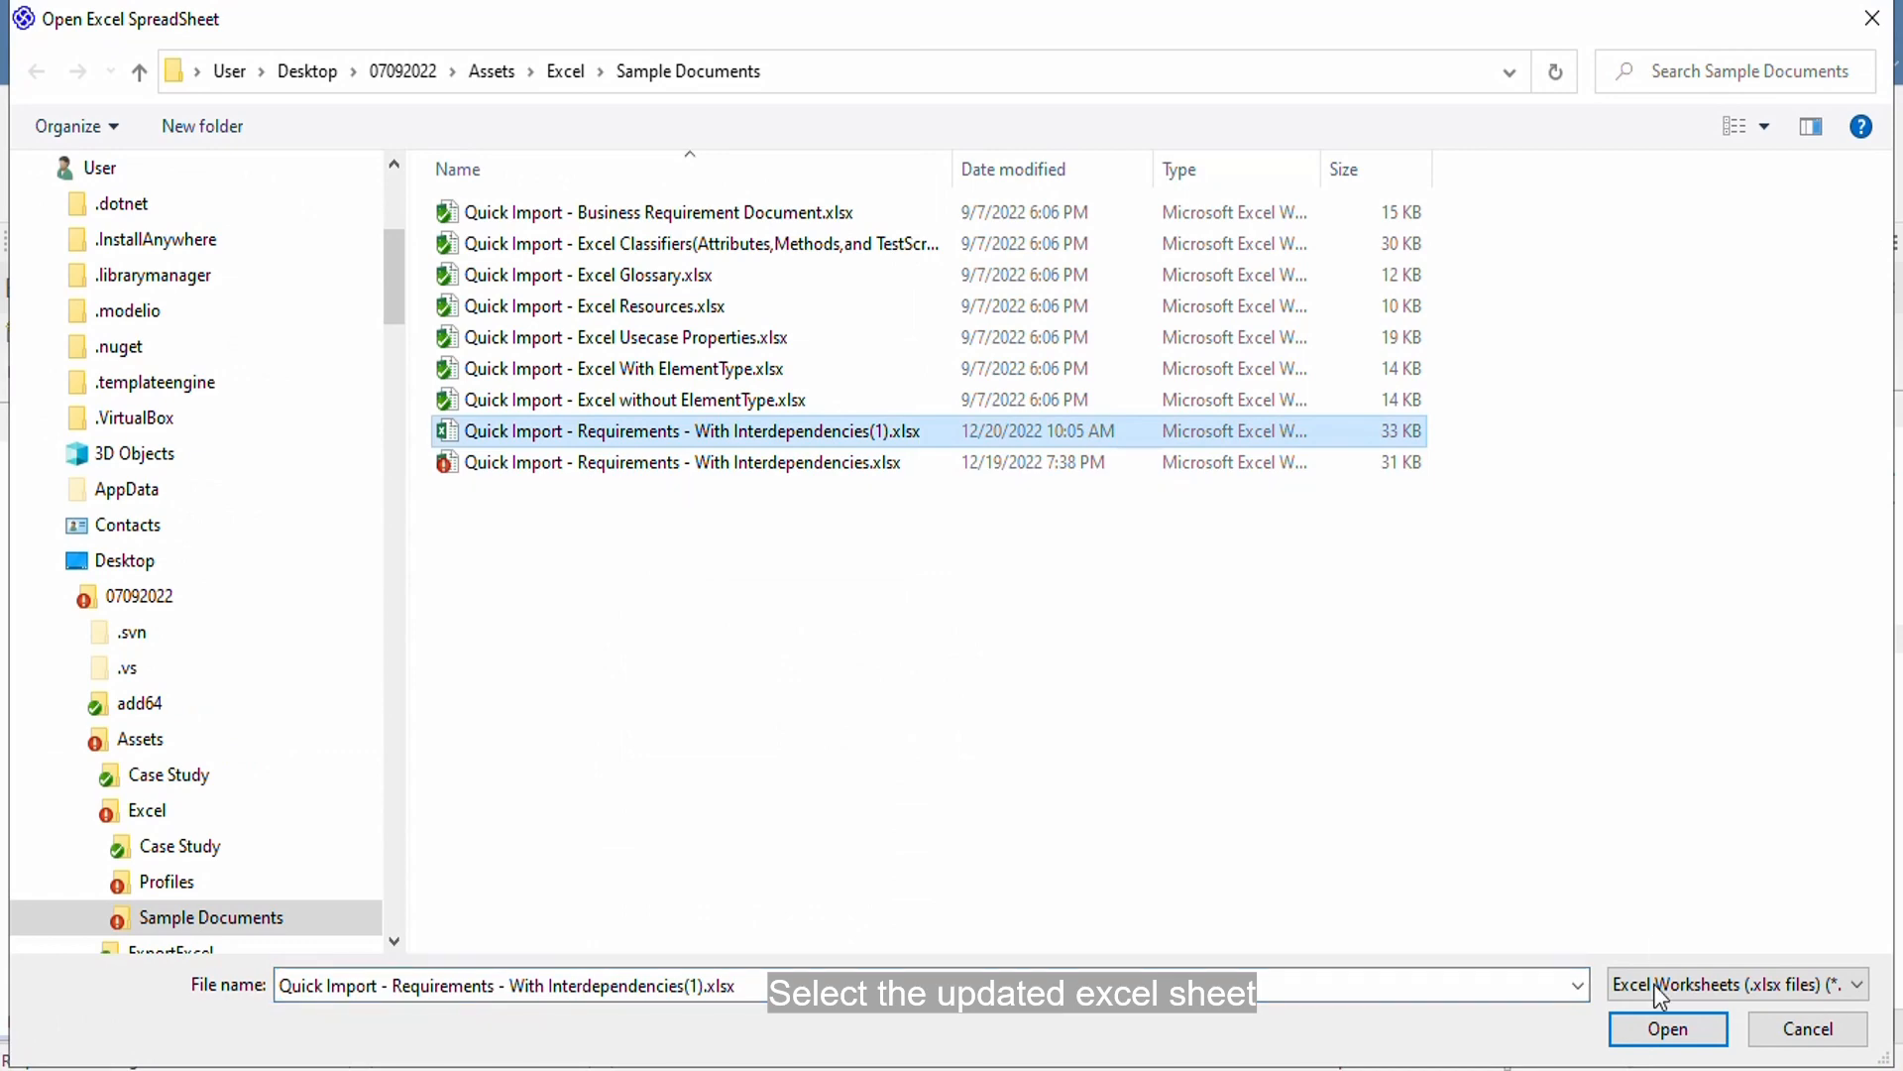
click(1663, 1029)
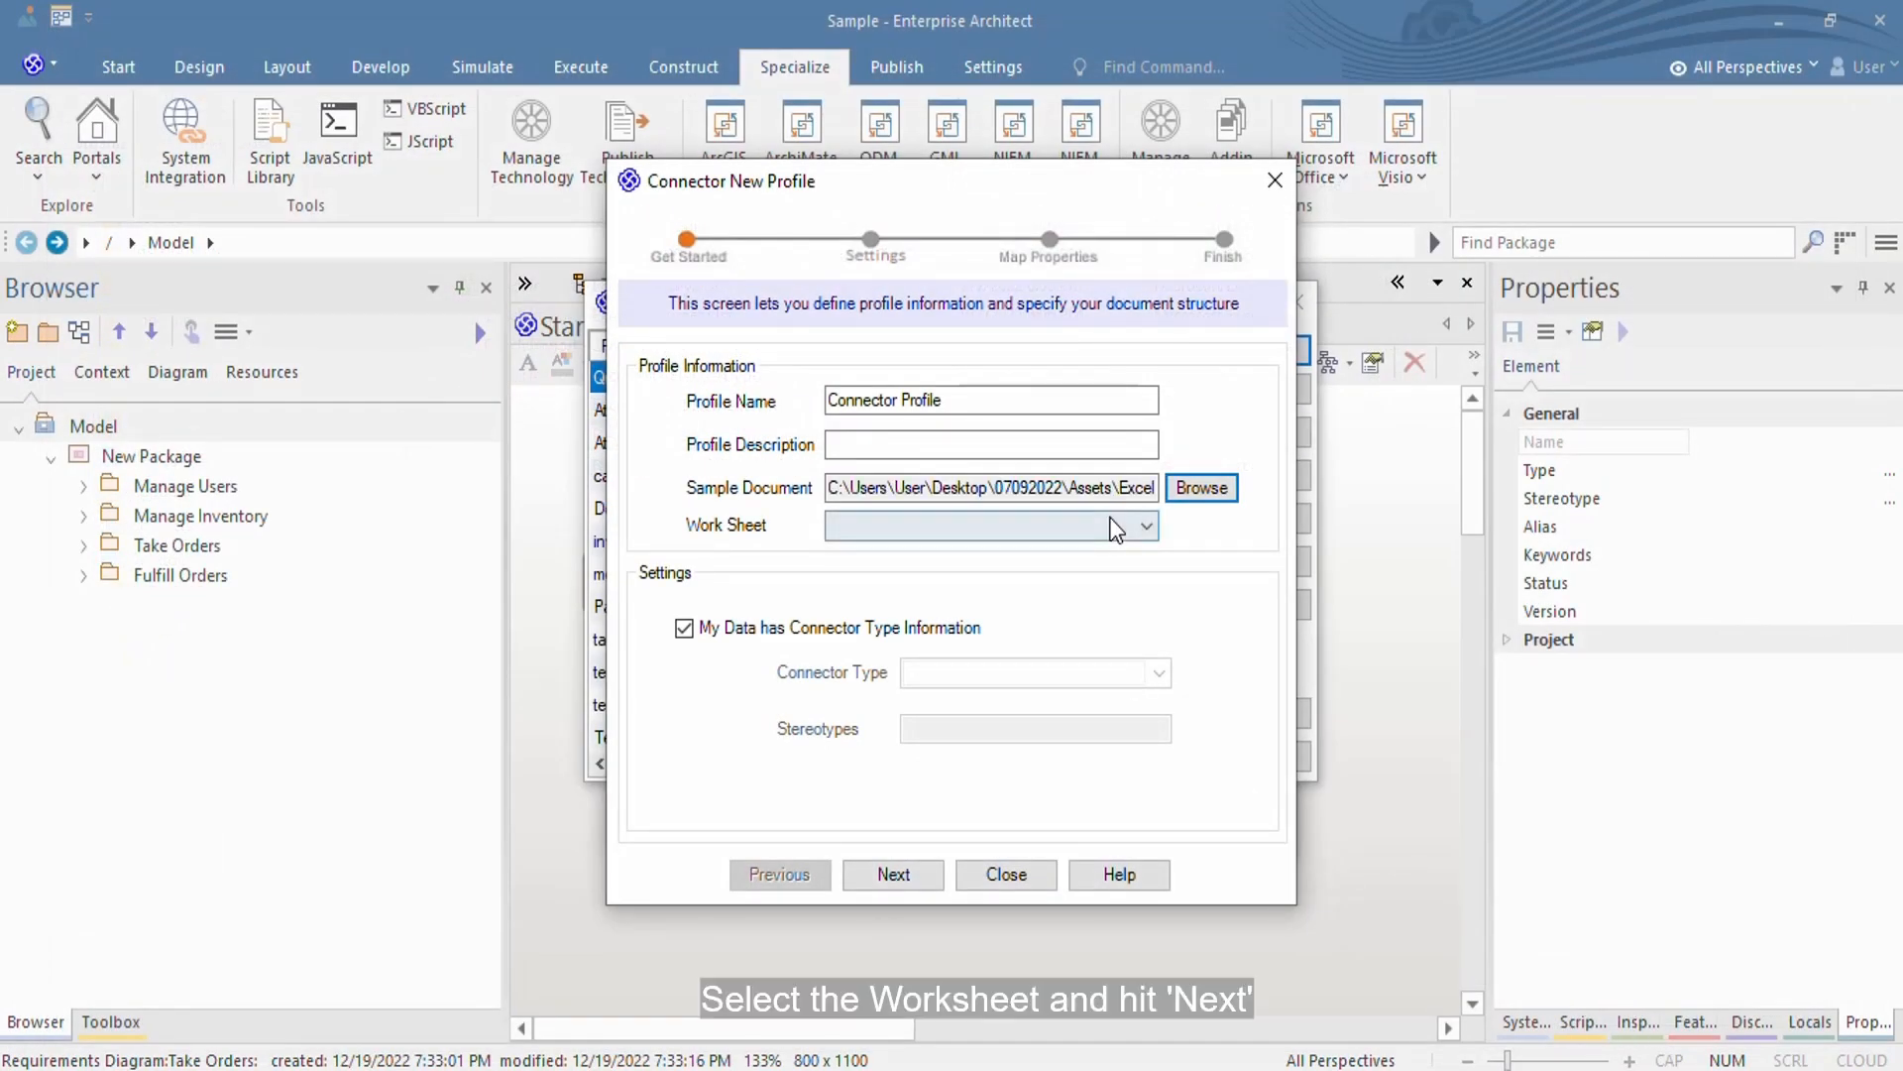
click(1111, 517)
click(1057, 628)
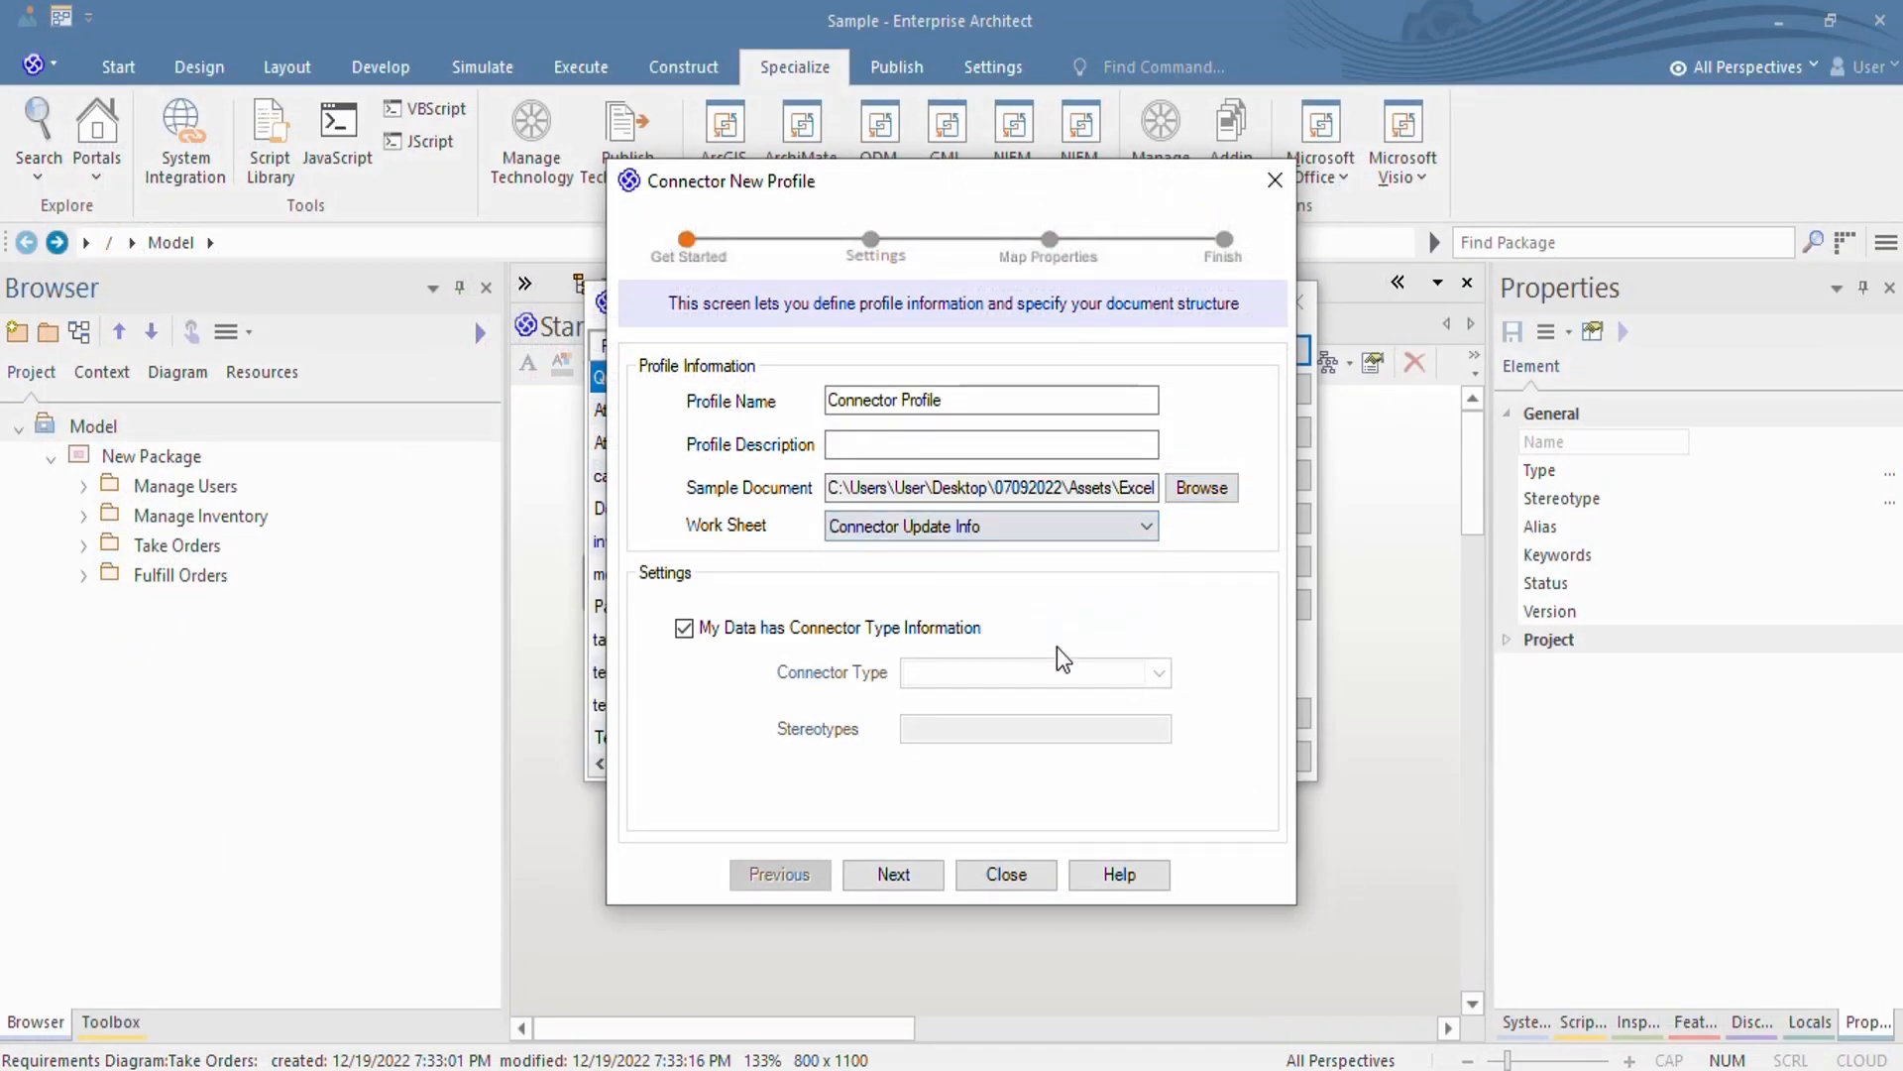
click(906, 866)
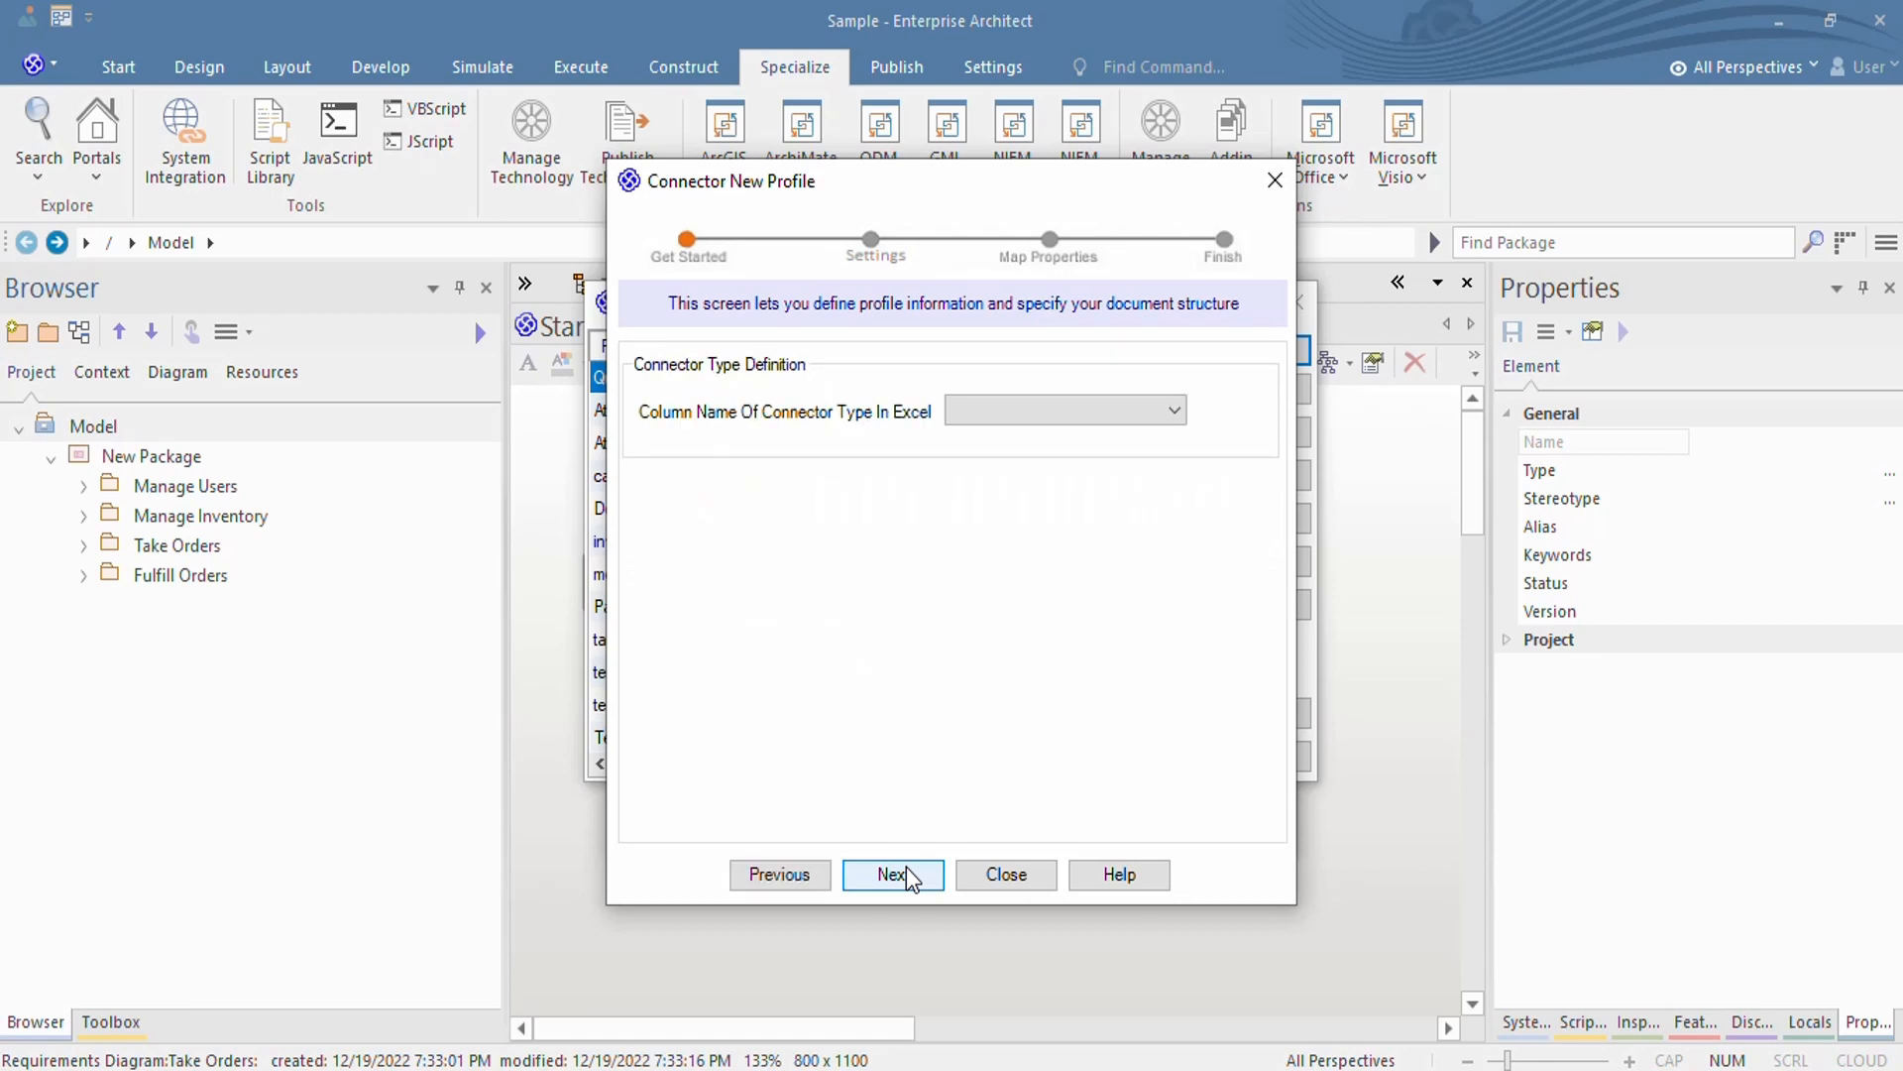
Set Type as the Excel column that defines the connector type and continue to the property mapping
click(1025, 416)
click(981, 573)
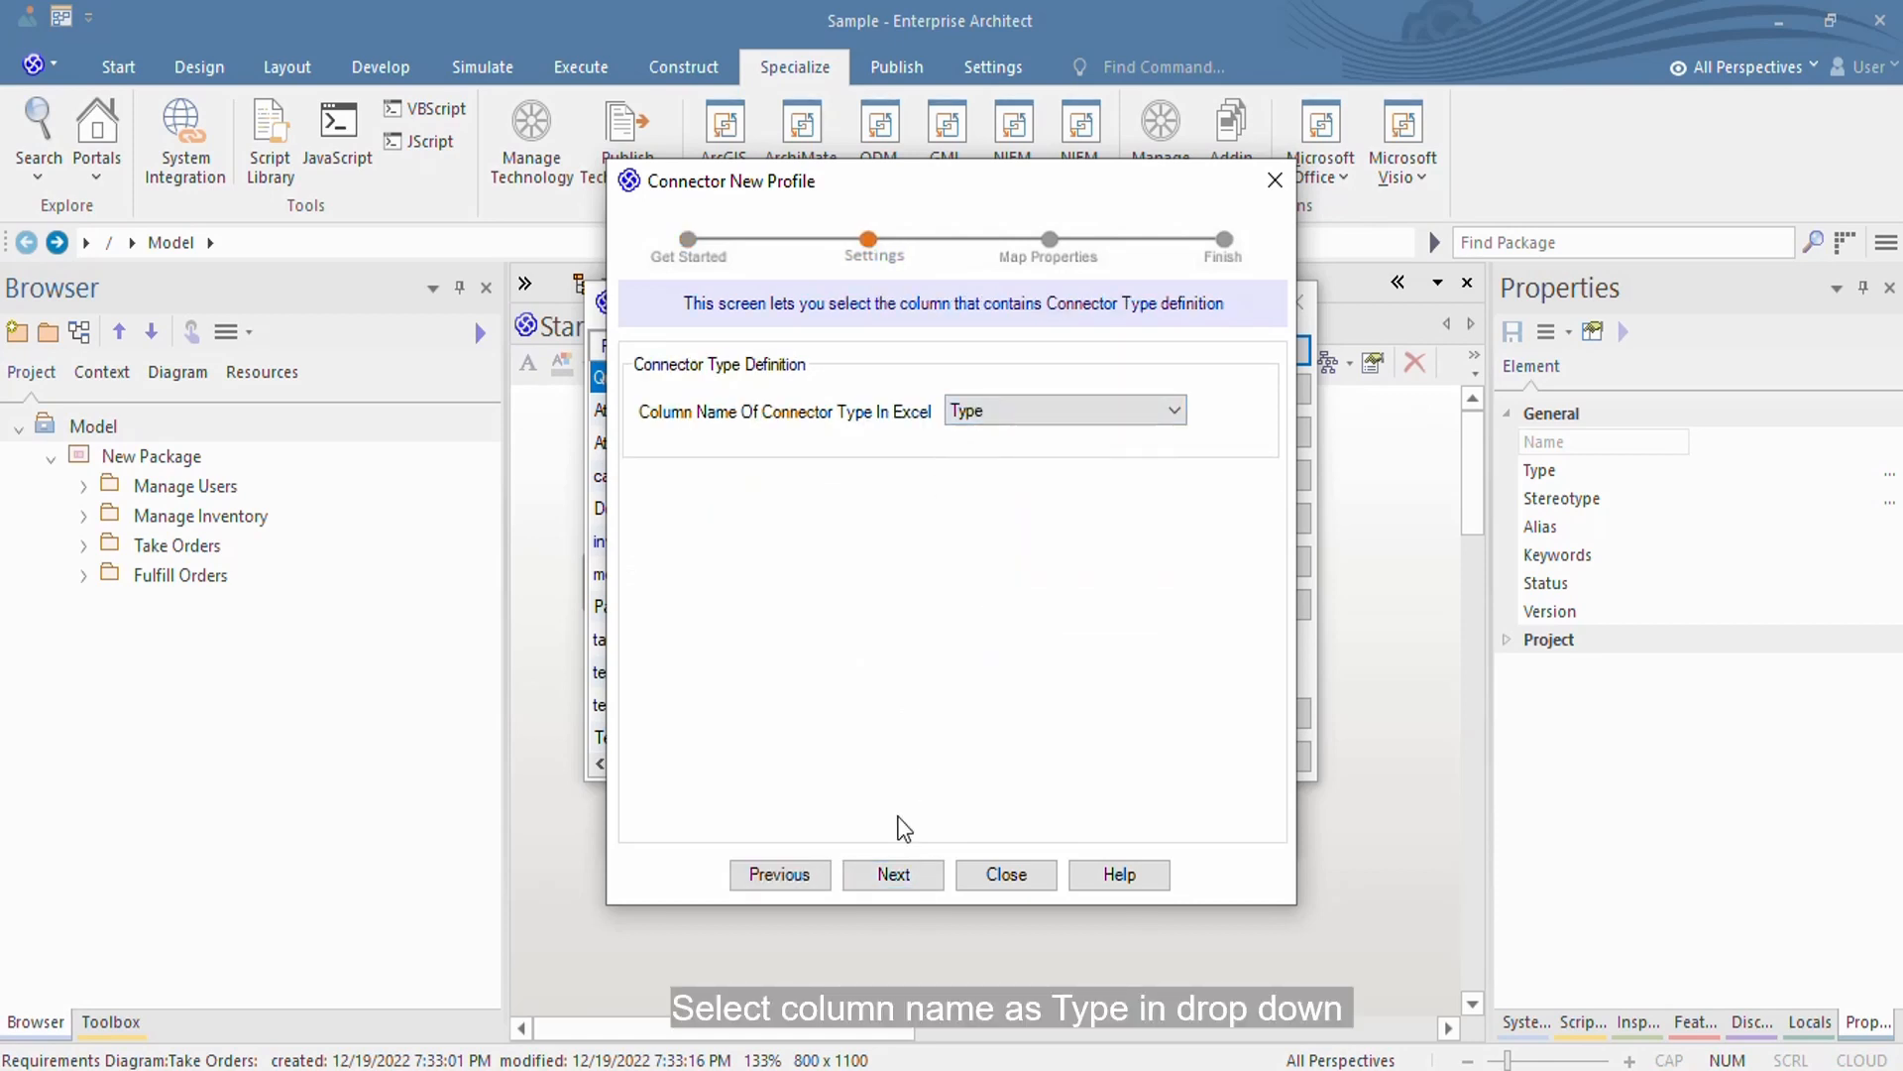
click(878, 875)
Map the Connector GUID column to GUID, Source Name to Source and Source GUID to SourceGUID
click(998, 457)
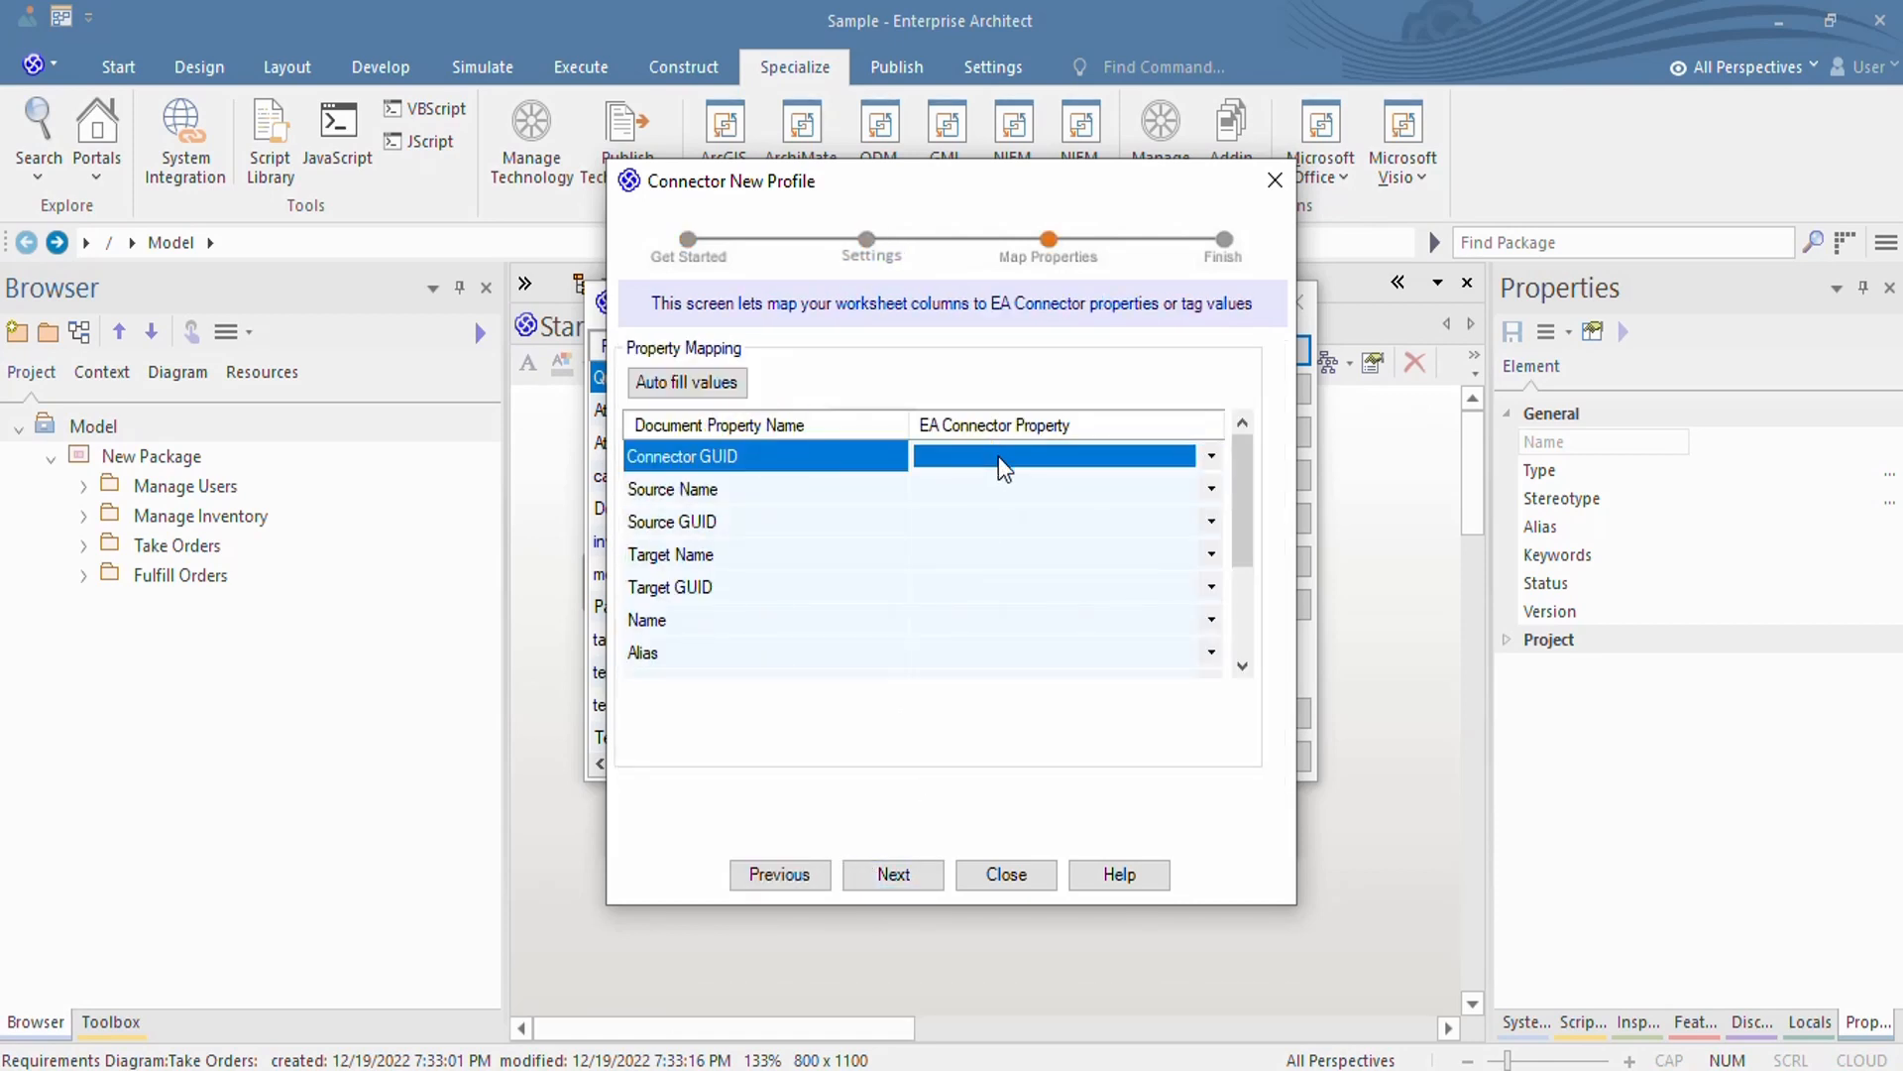
click(997, 456)
click(966, 729)
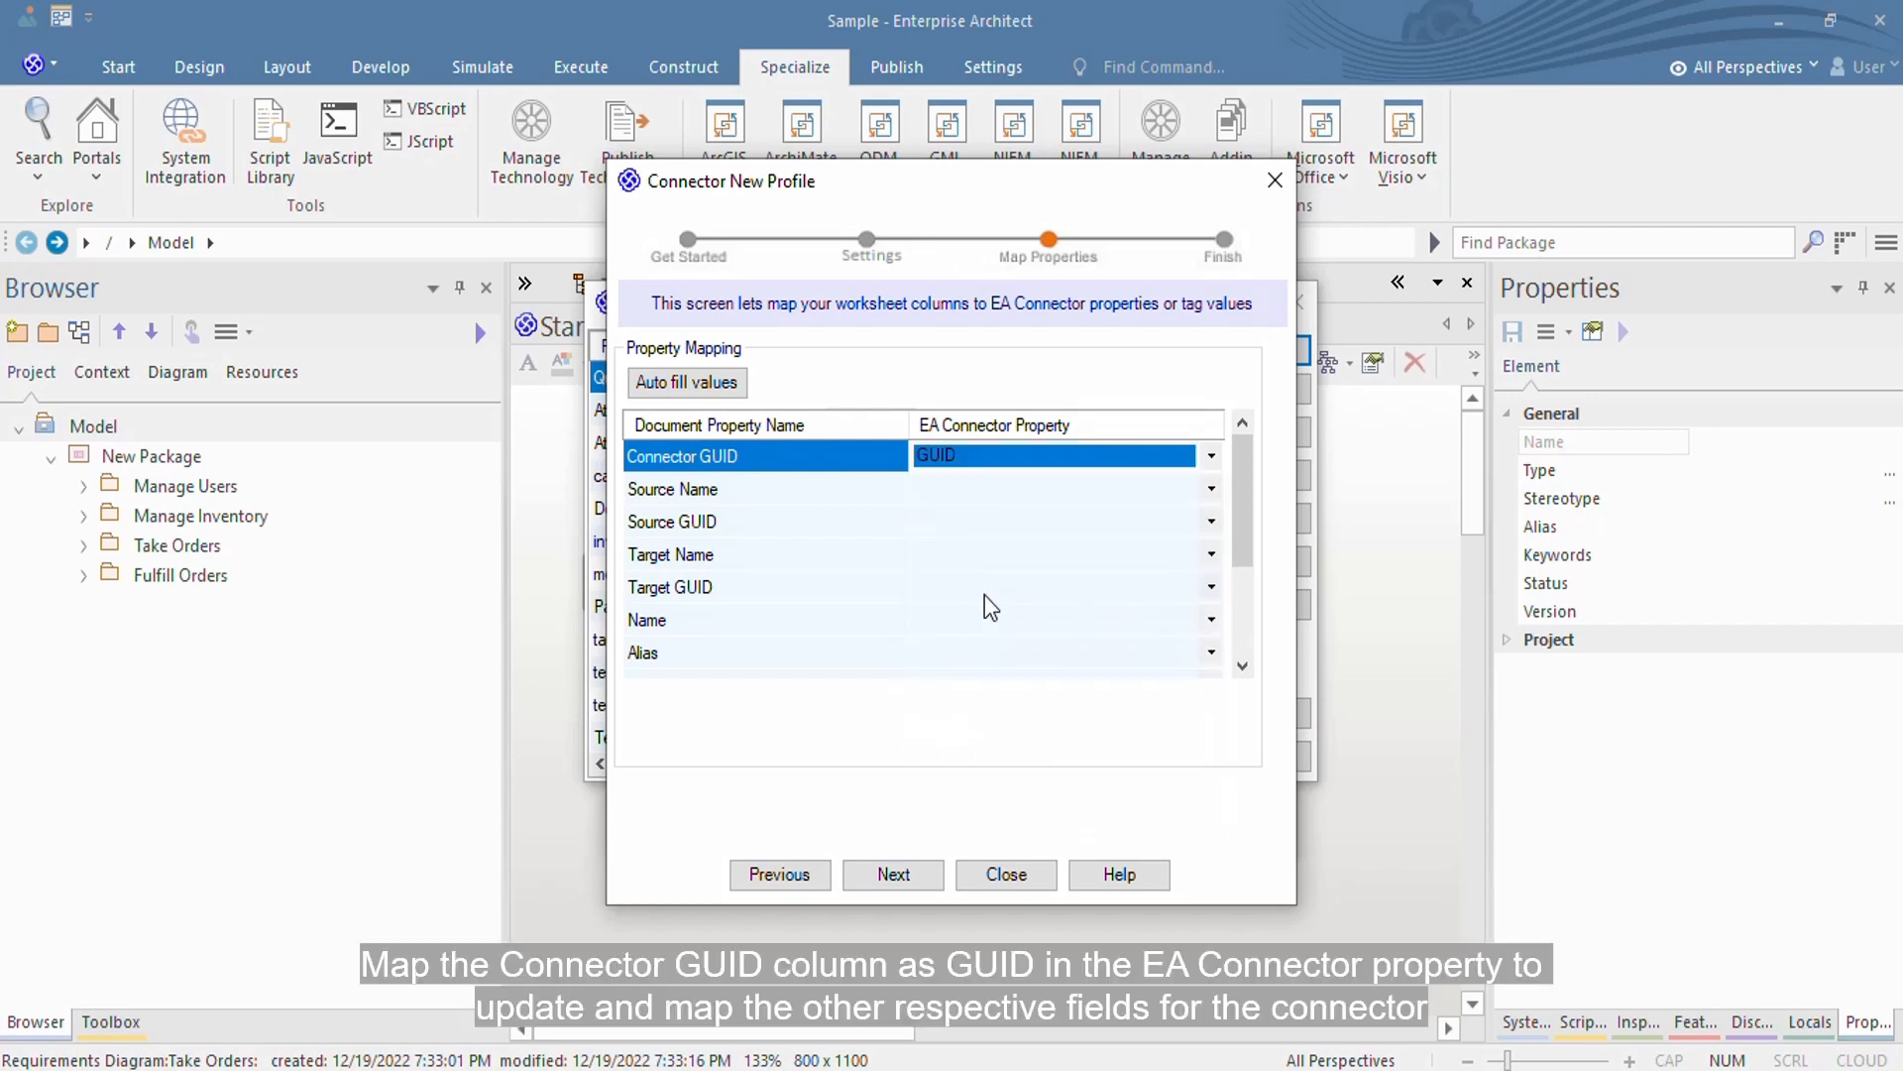
click(1003, 483)
click(1003, 484)
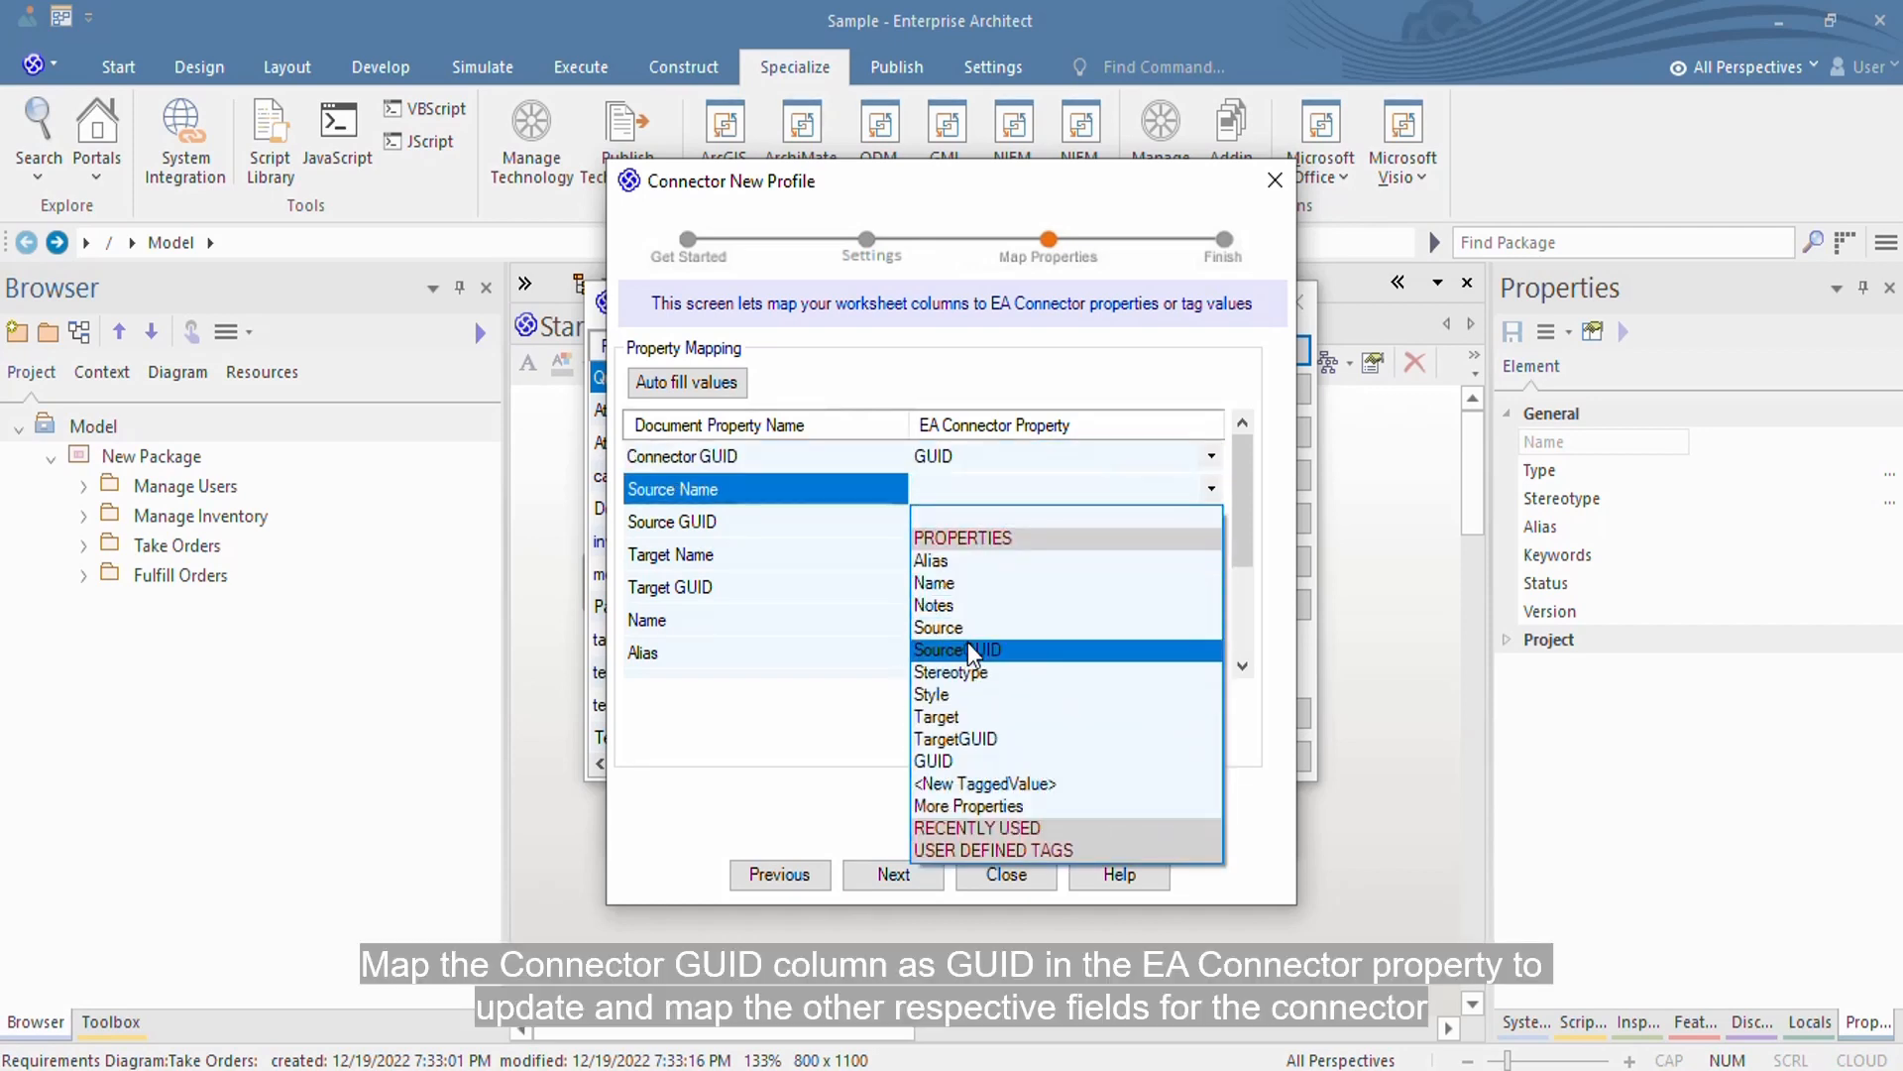
click(968, 643)
click(992, 523)
click(991, 524)
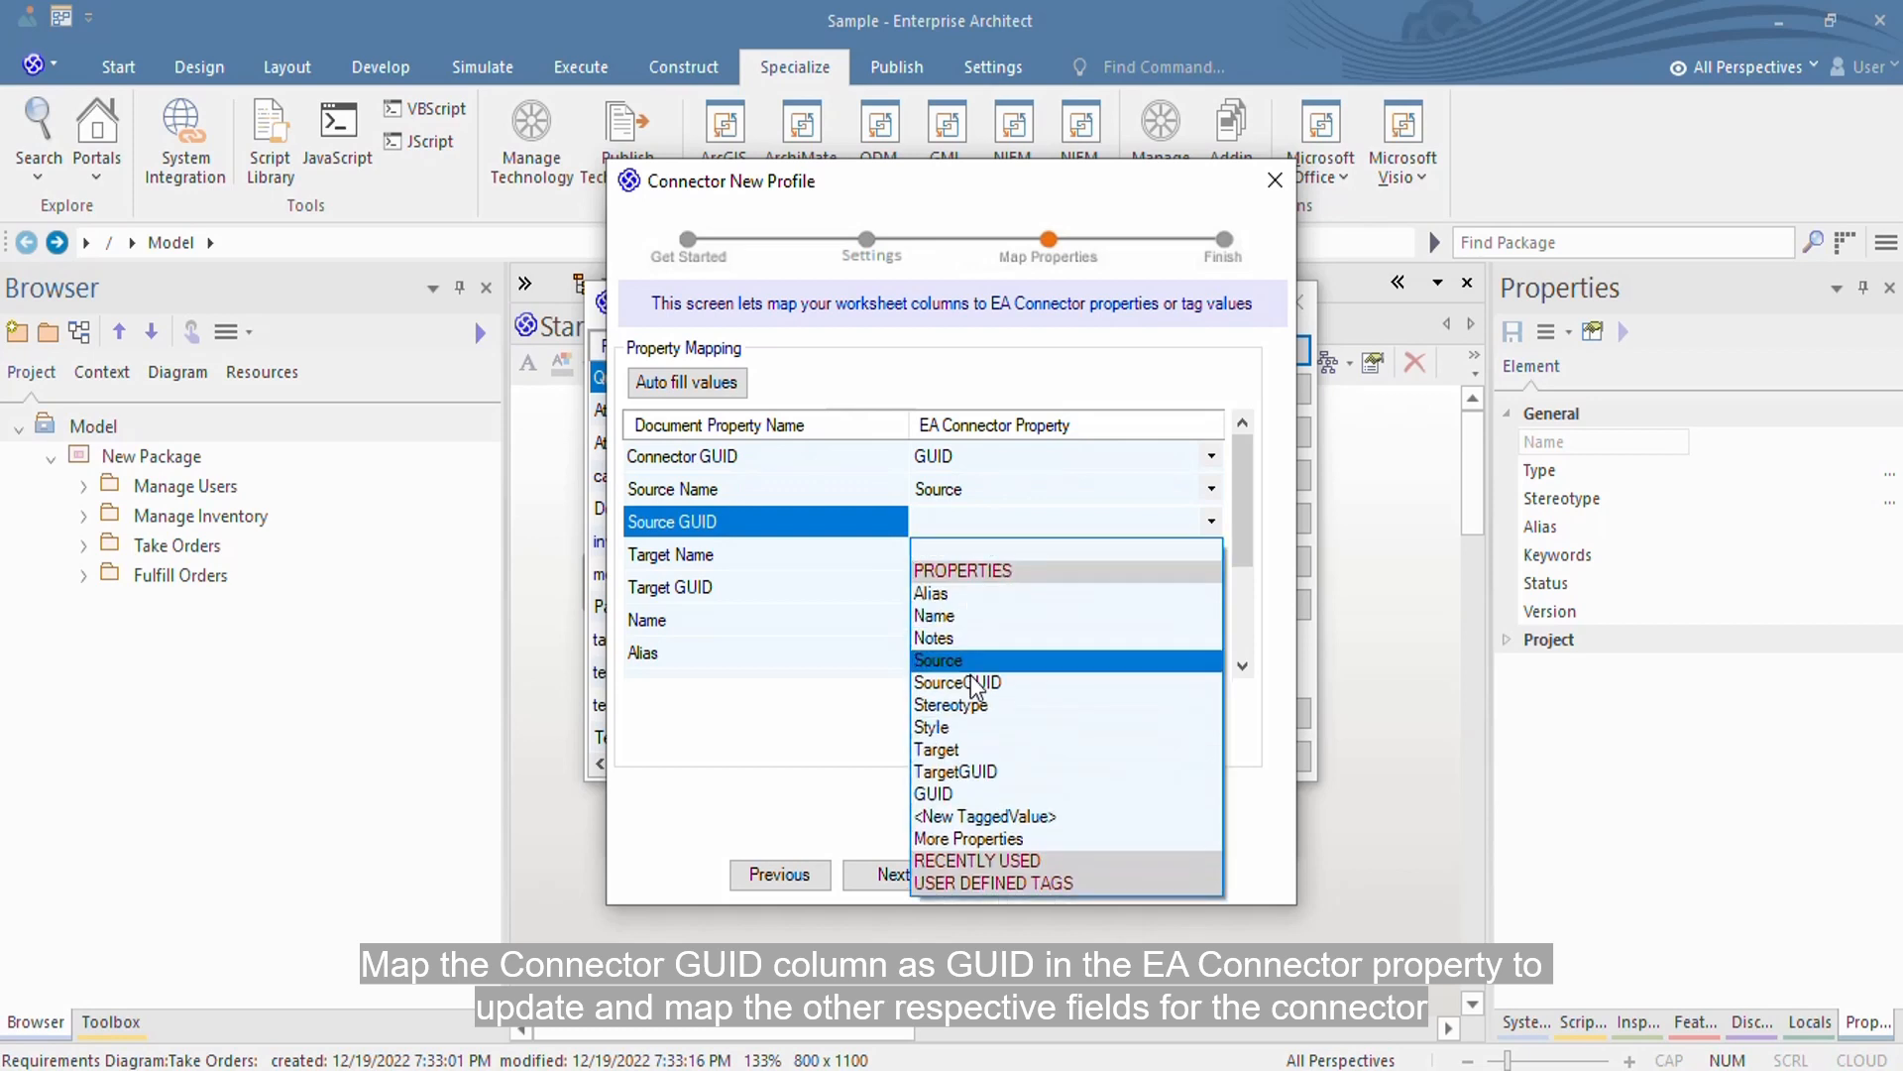
click(986, 682)
Map the Target Name column to Target and the Target GUID column to TargetGUID
click(1032, 552)
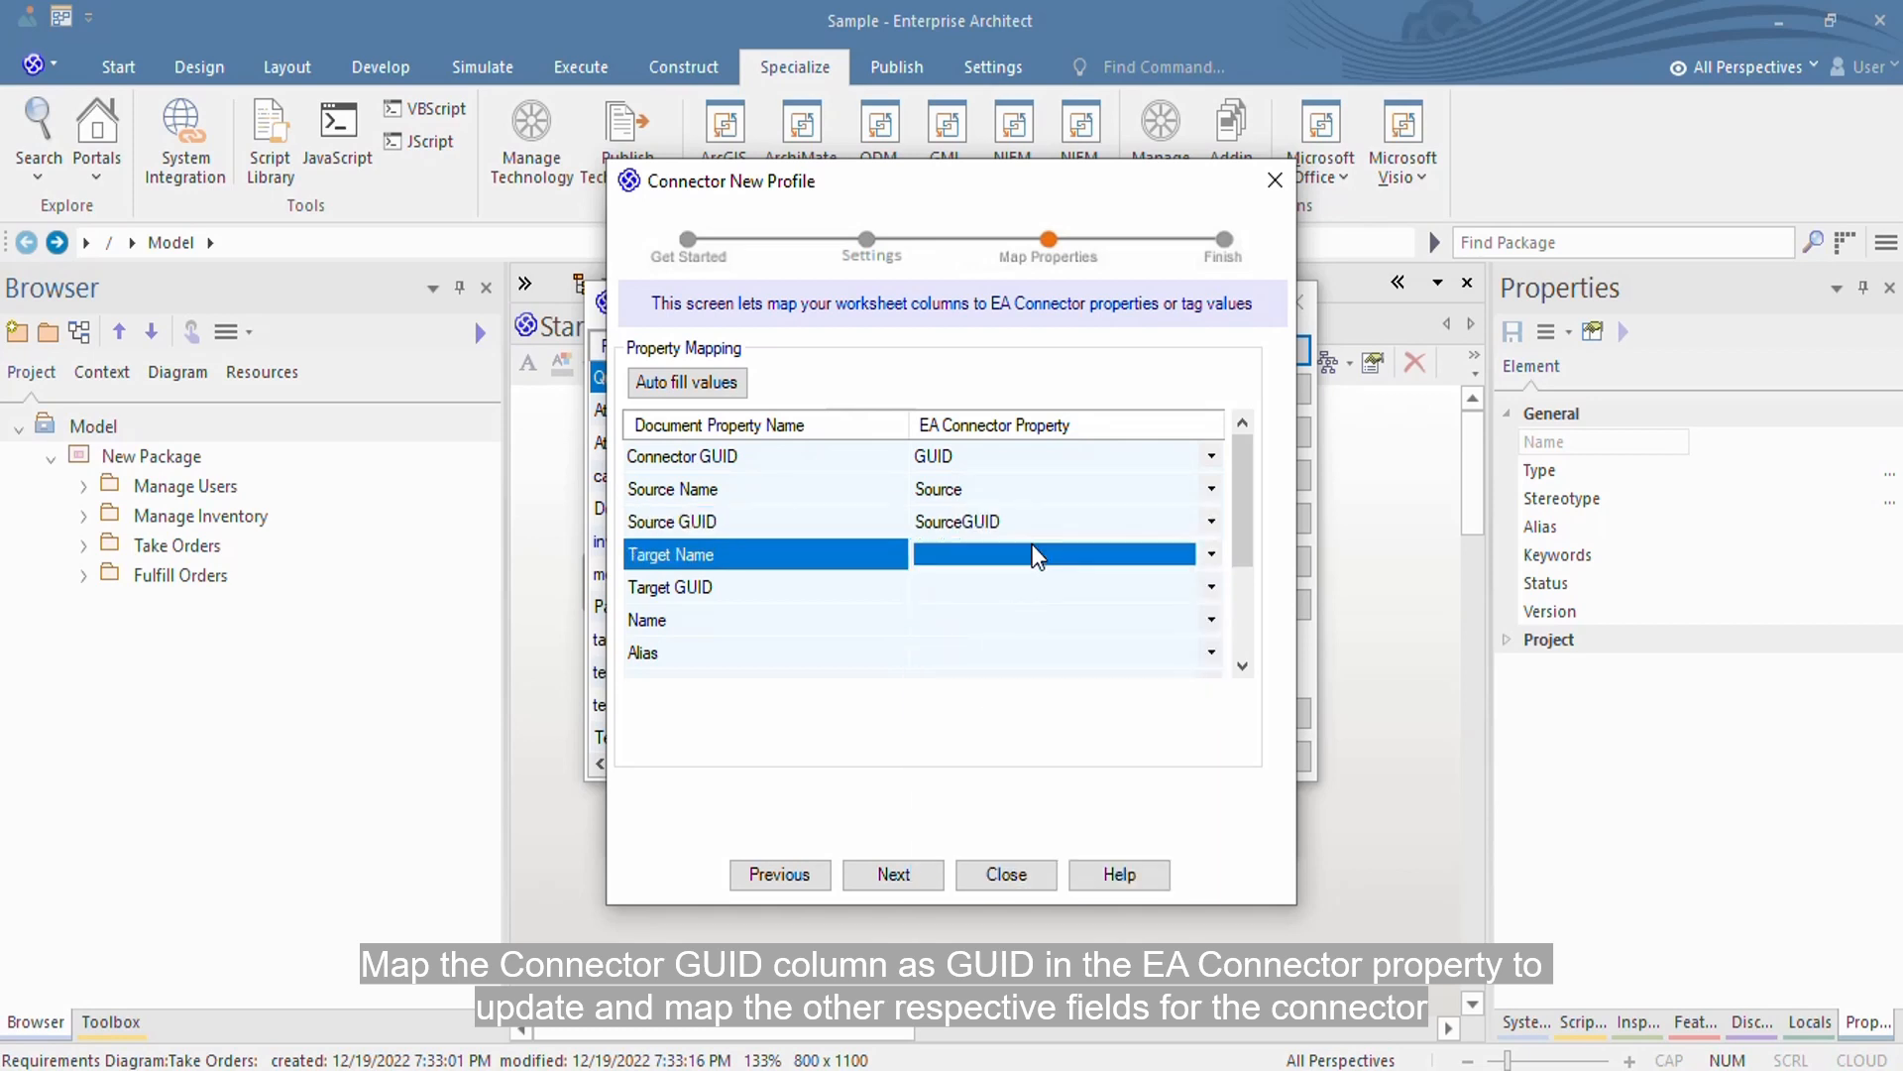
click(1032, 552)
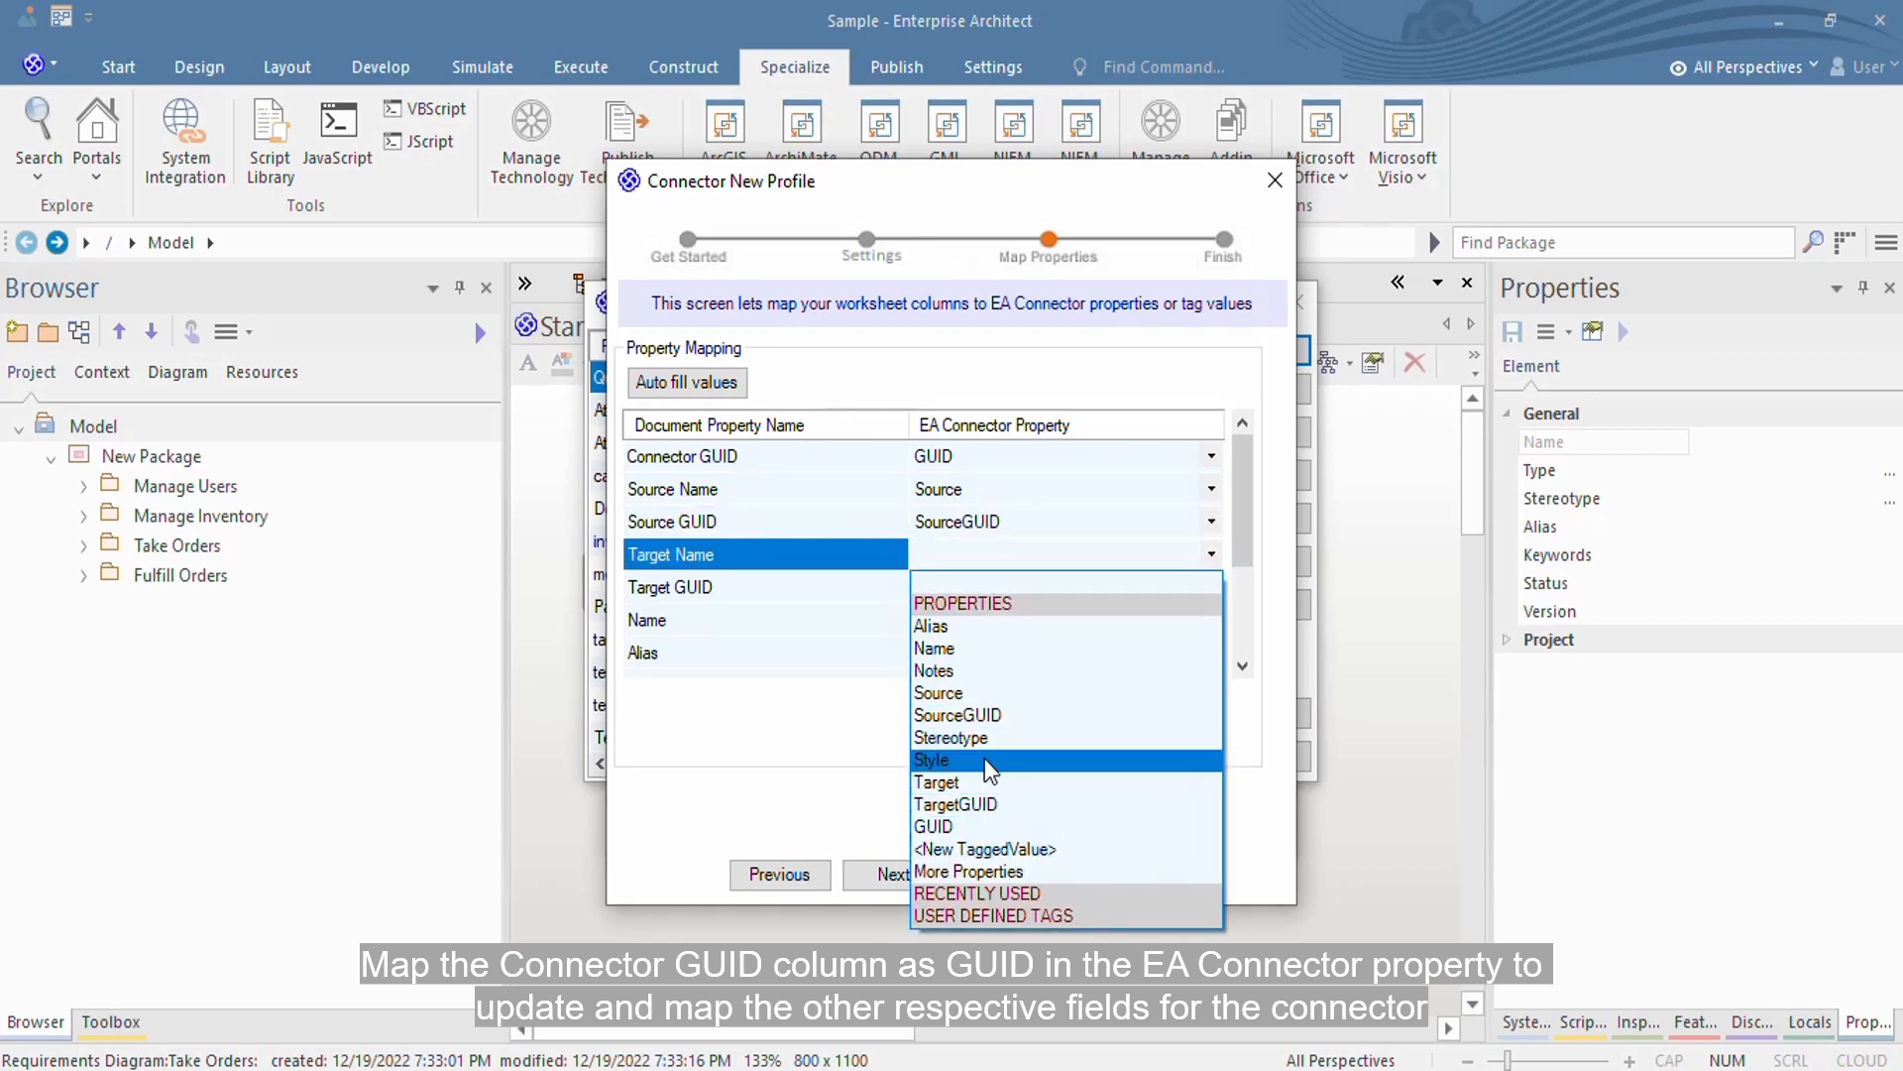
click(961, 781)
click(1037, 585)
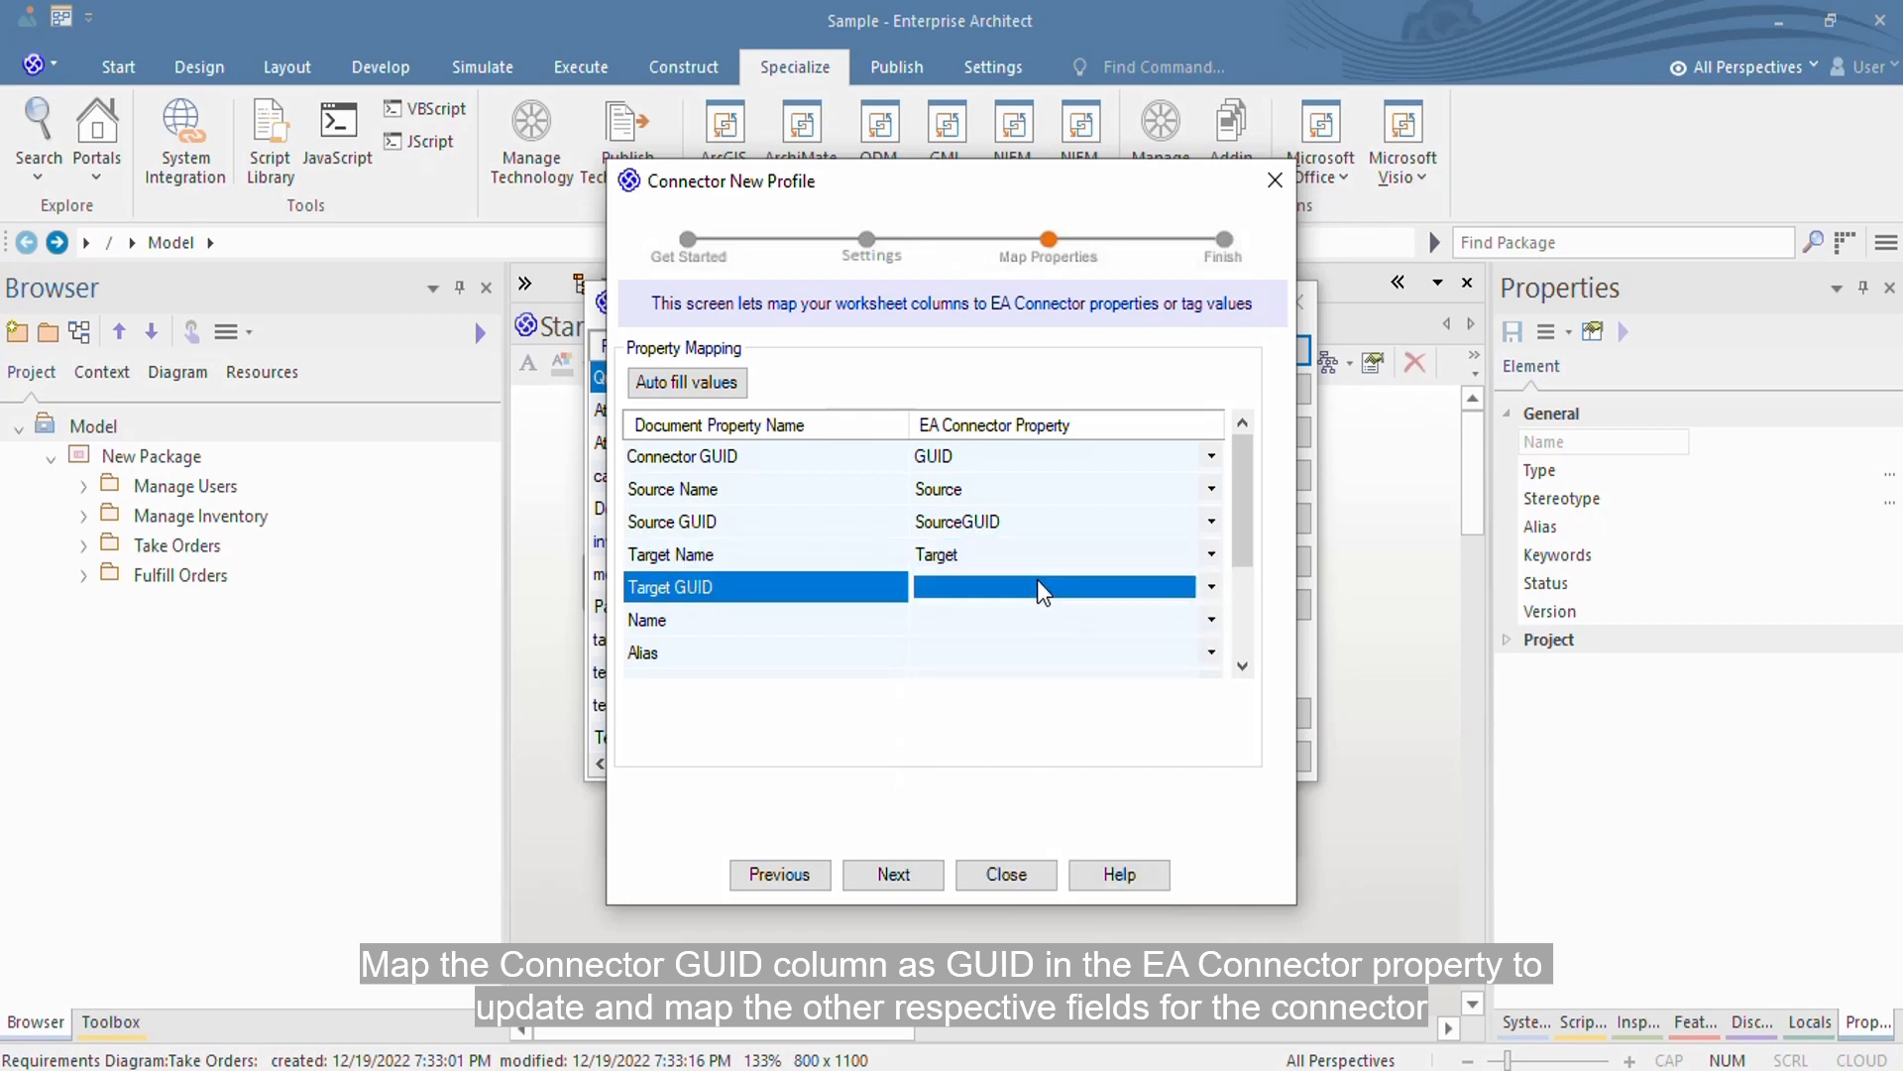
click(1037, 585)
click(991, 836)
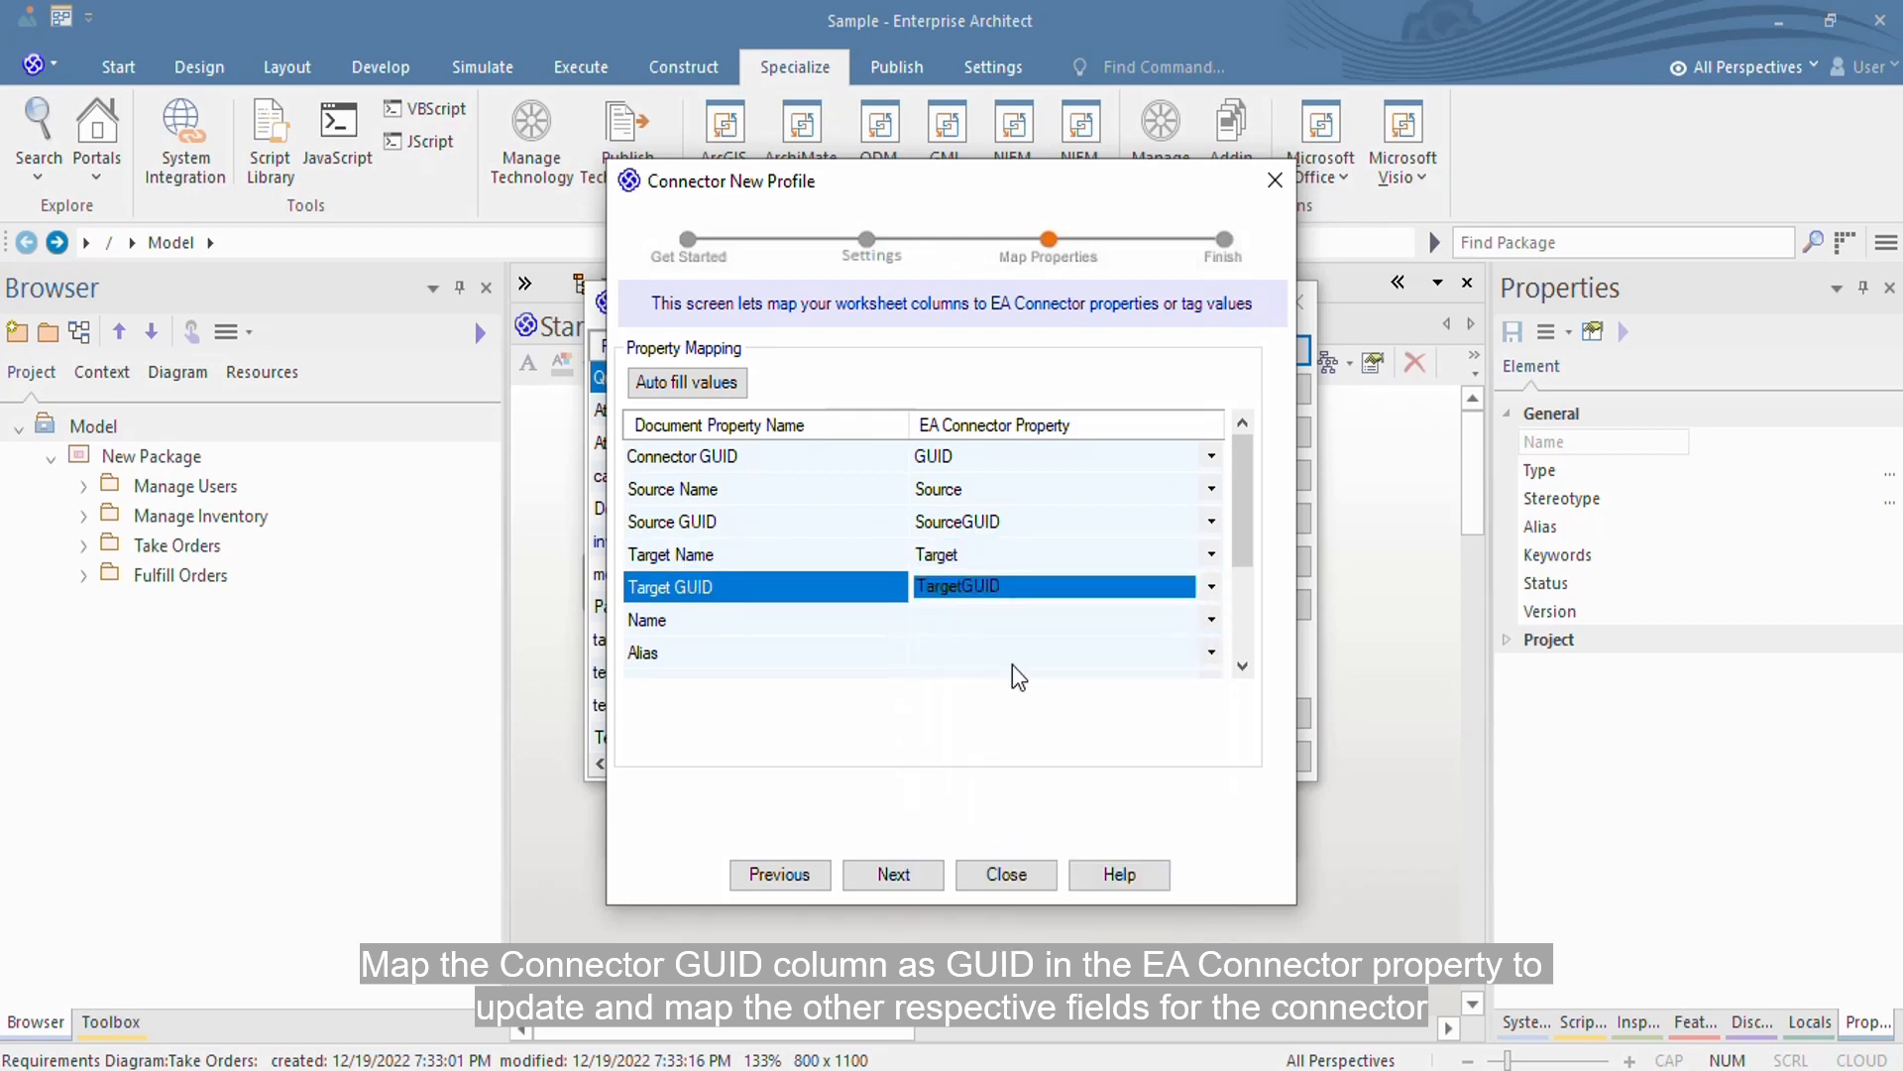
Map the Name column to the Name property and the Alias column to the Alias property
click(1048, 616)
click(1048, 617)
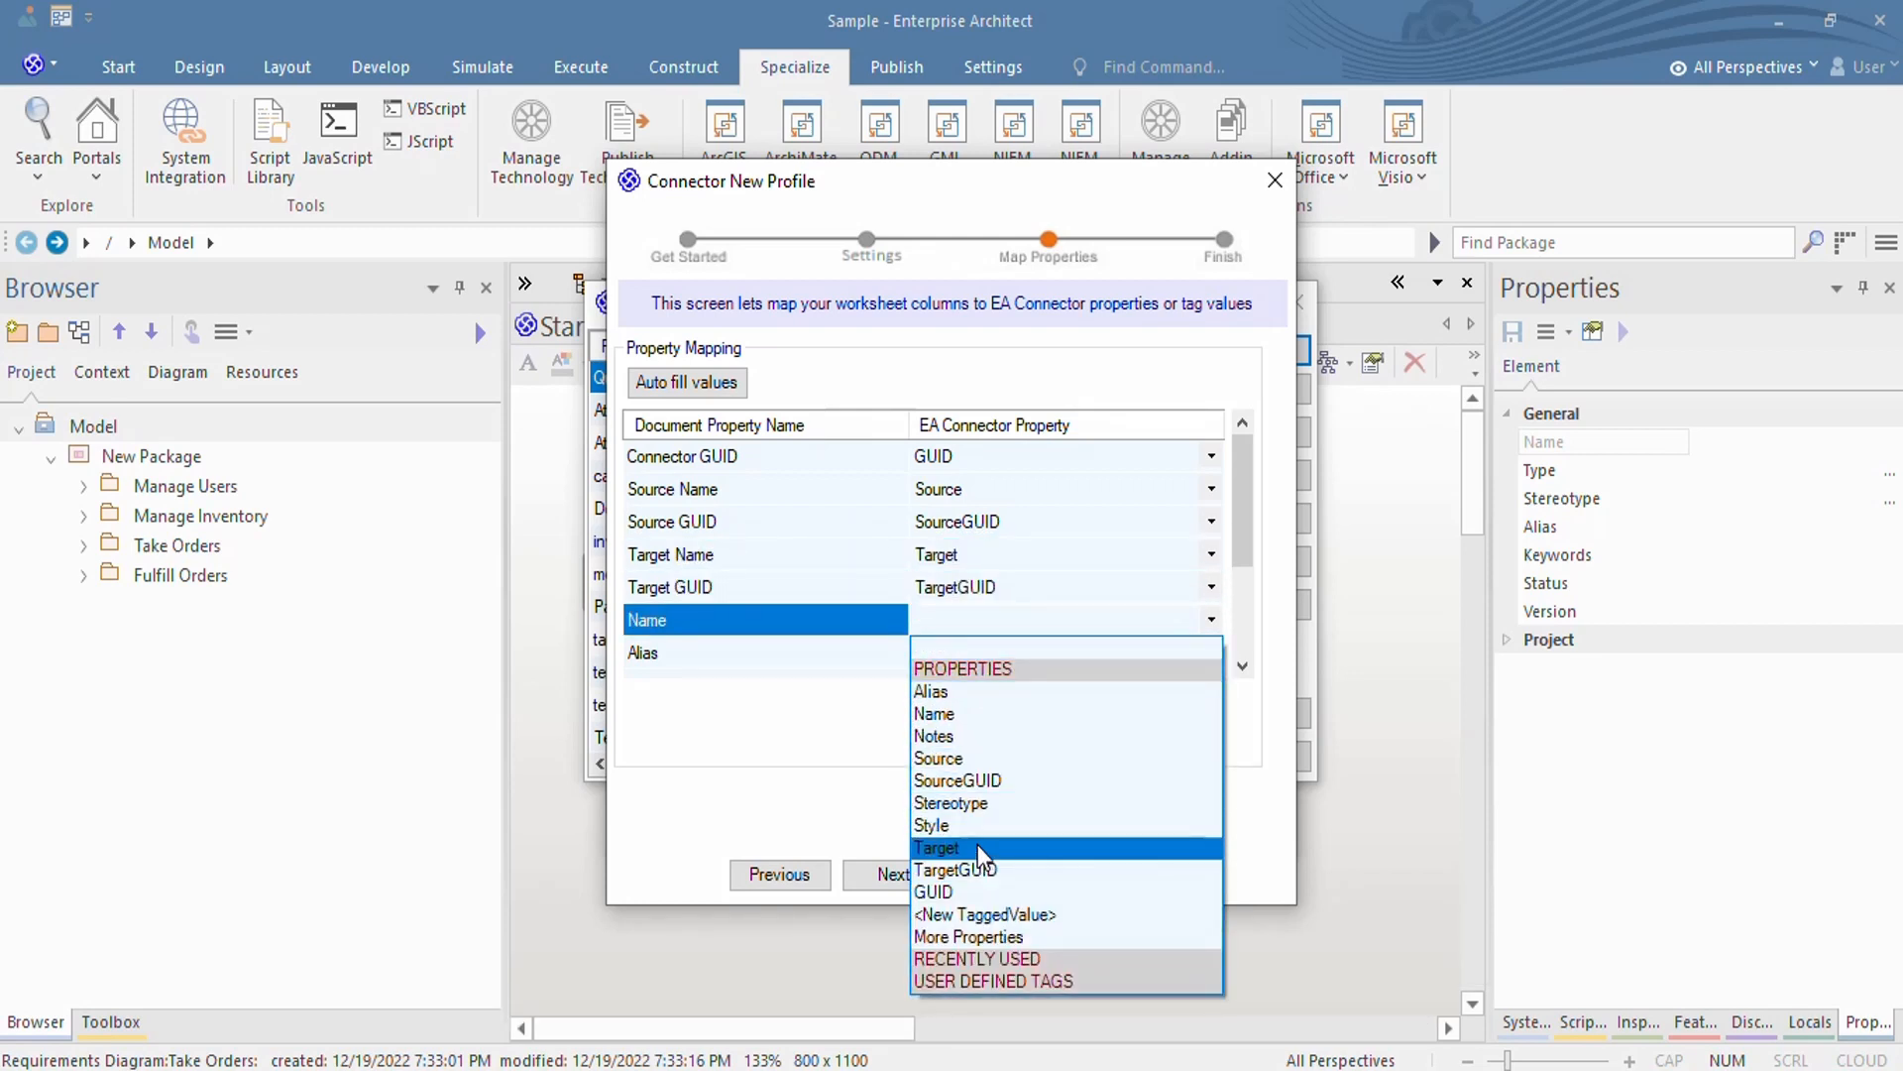
click(973, 712)
click(1015, 652)
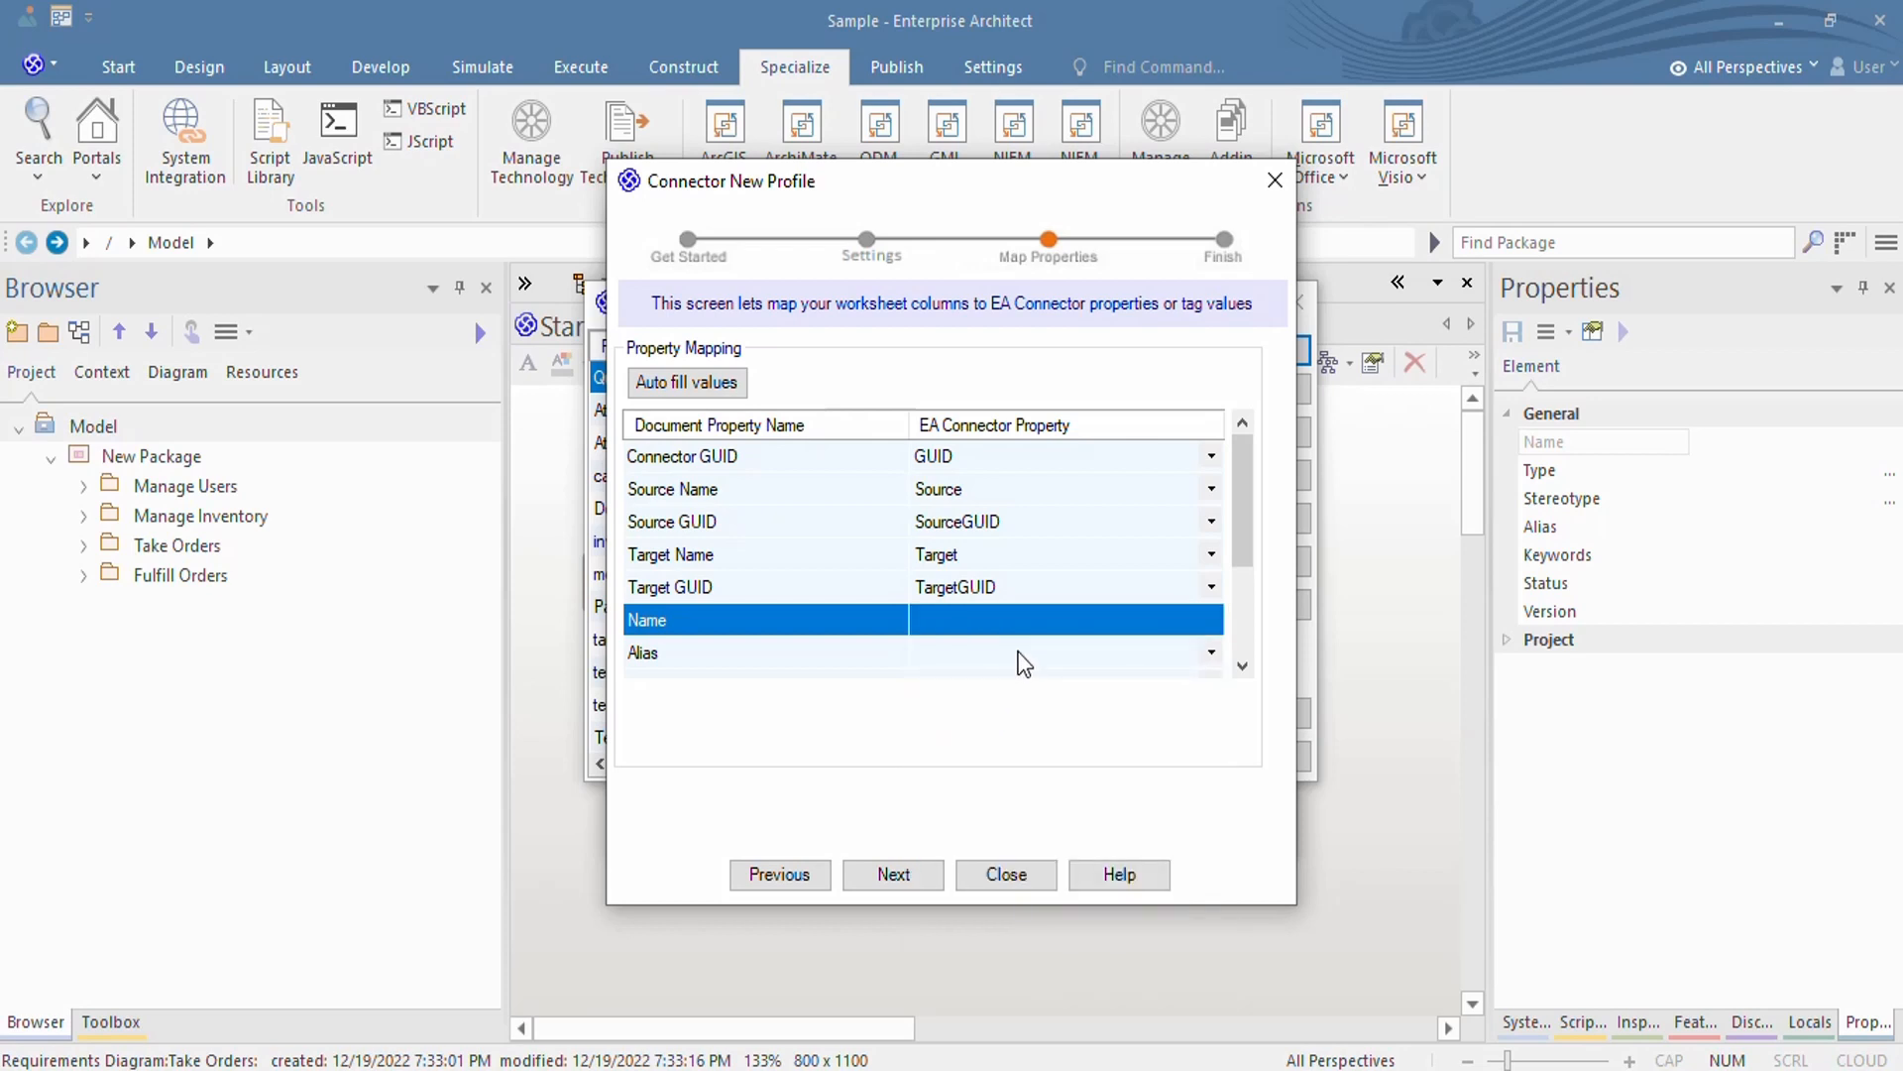
click(1015, 652)
click(982, 724)
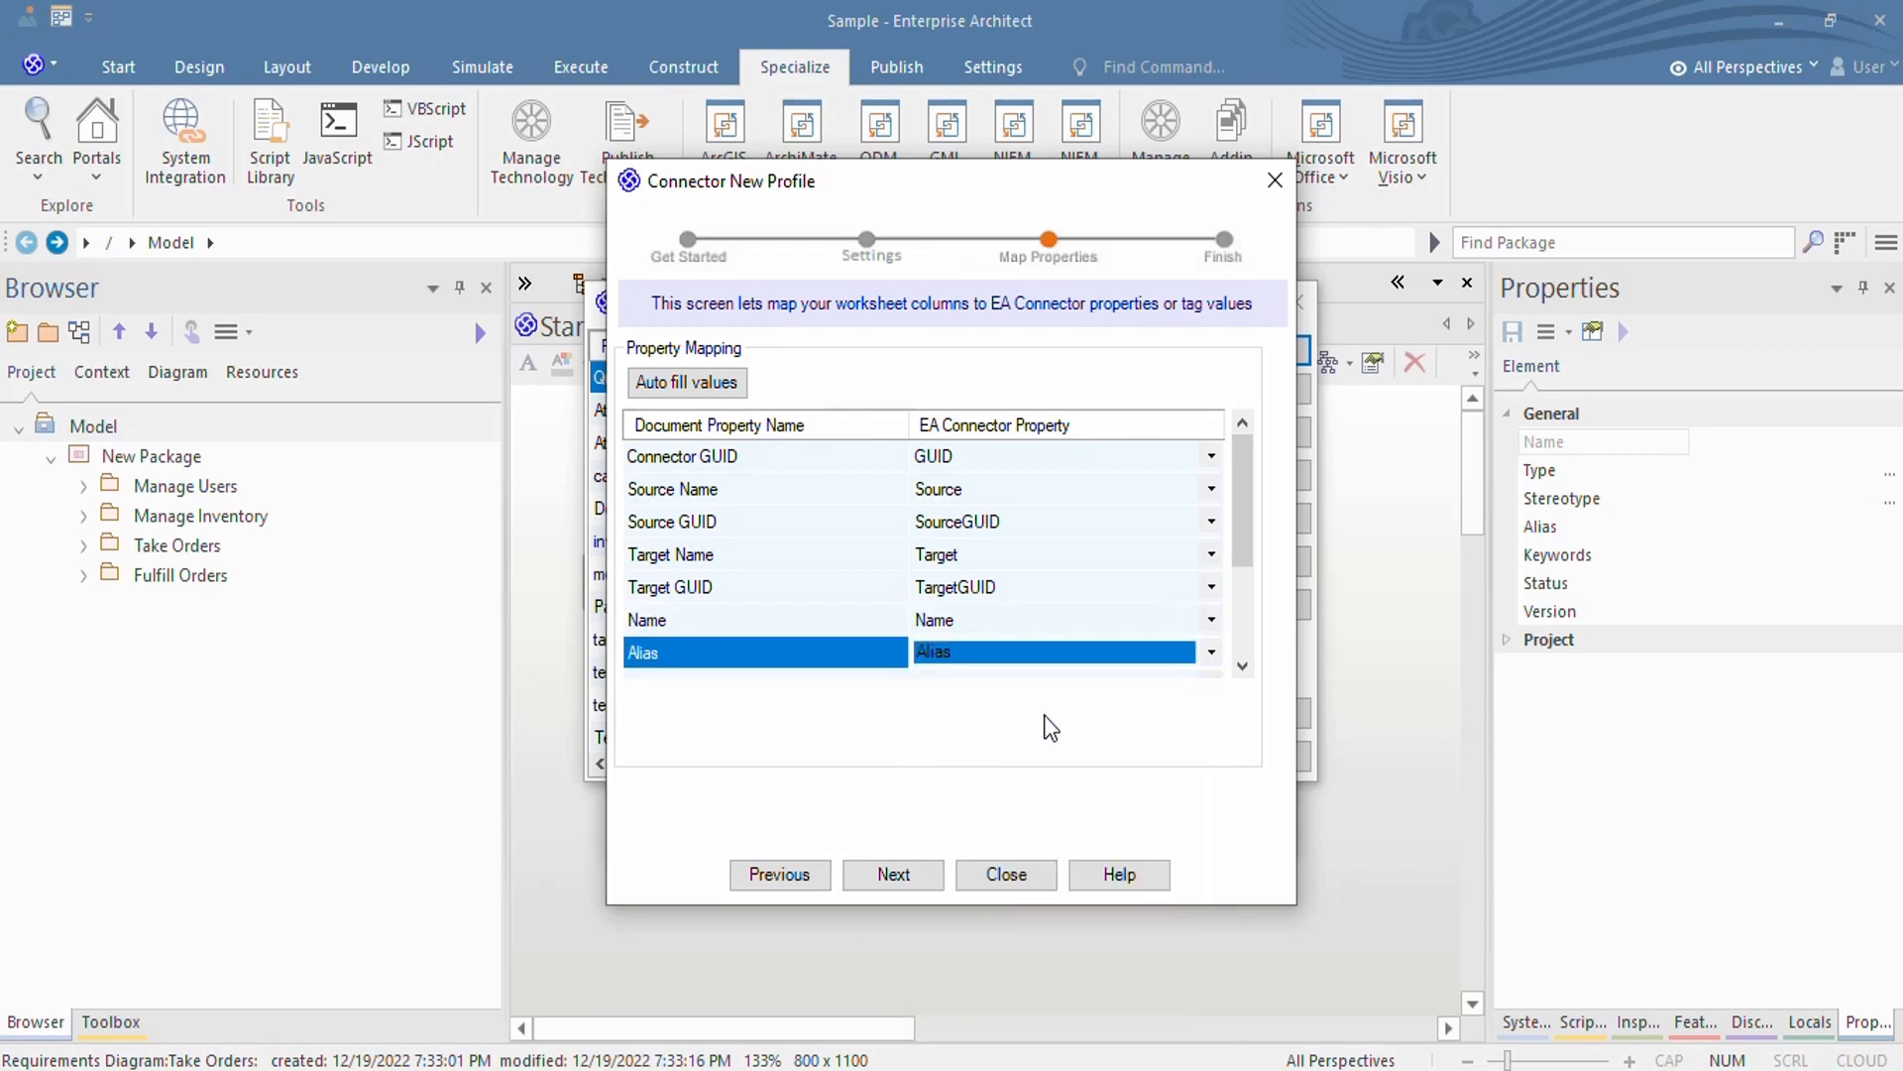
Map the Stereotype column to the Stereotype connector property
drag(1246, 544, 1240, 631)
click(1132, 516)
click(1133, 515)
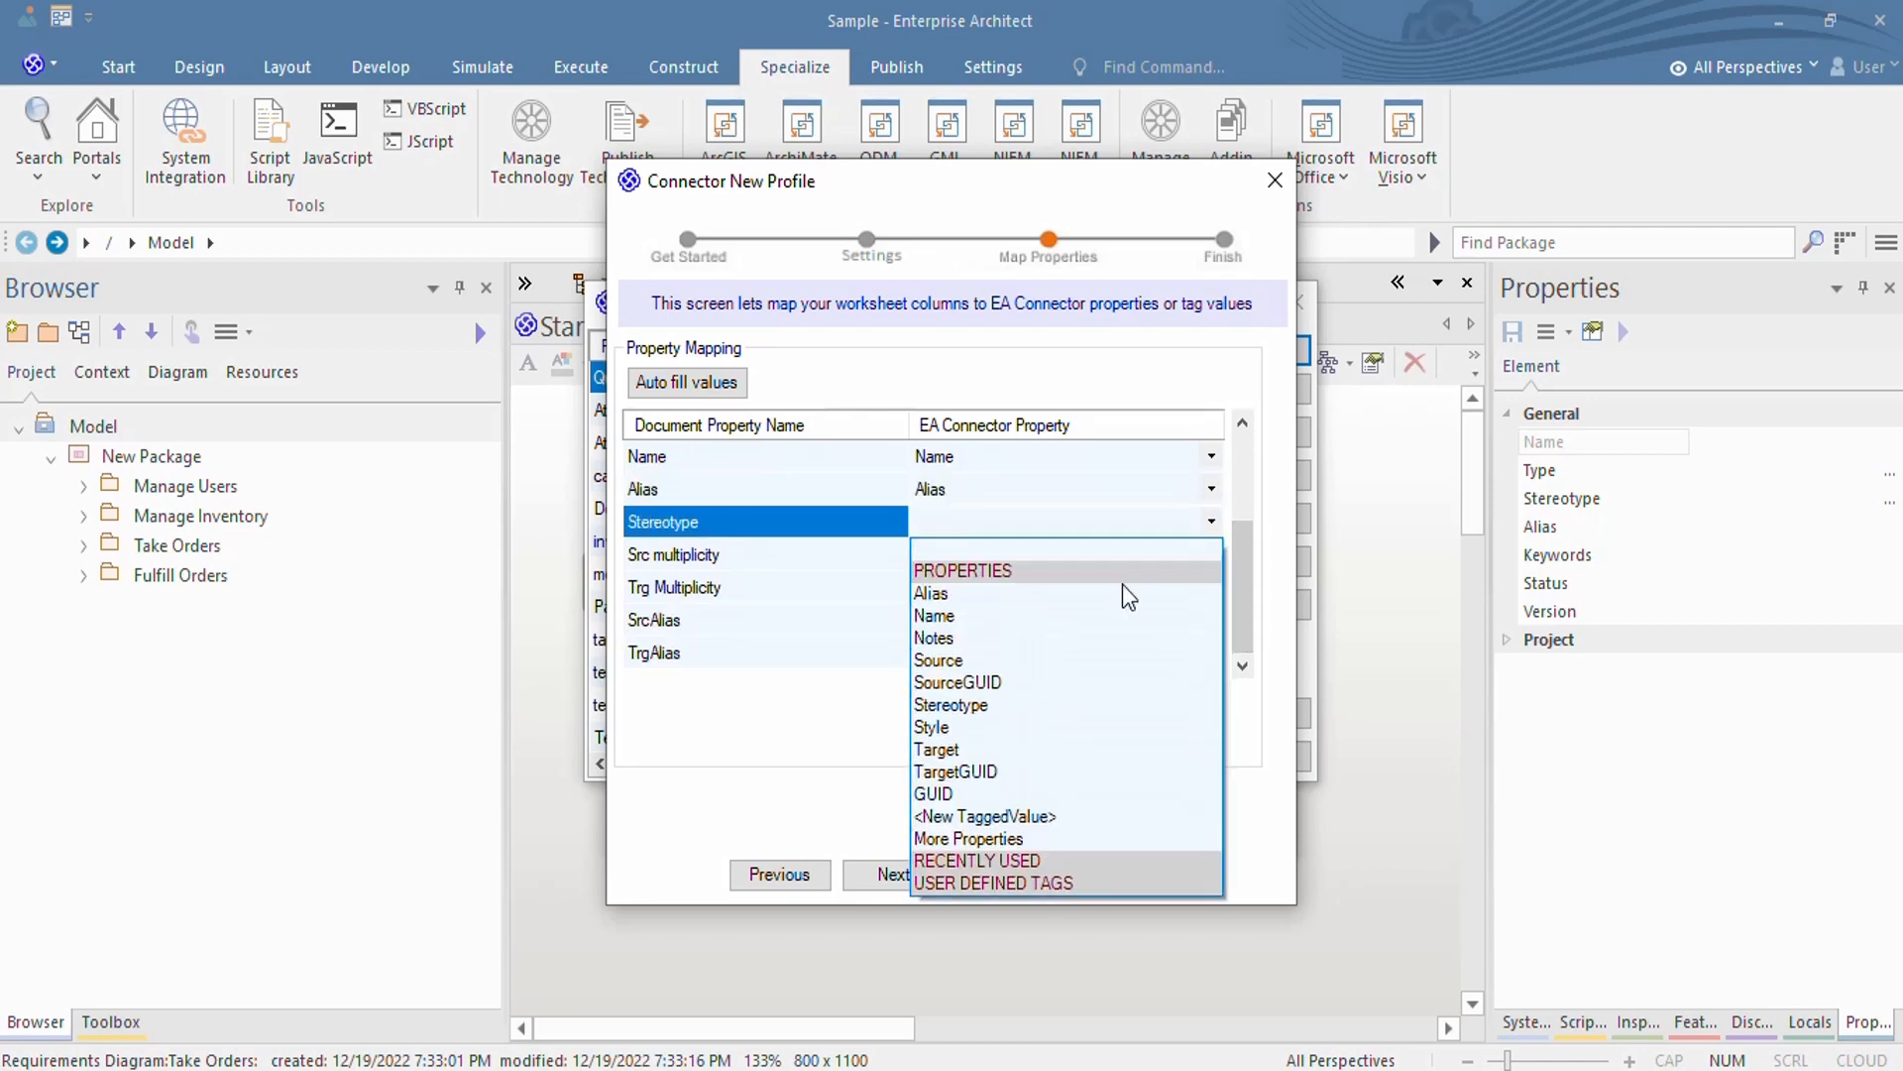
click(1037, 702)
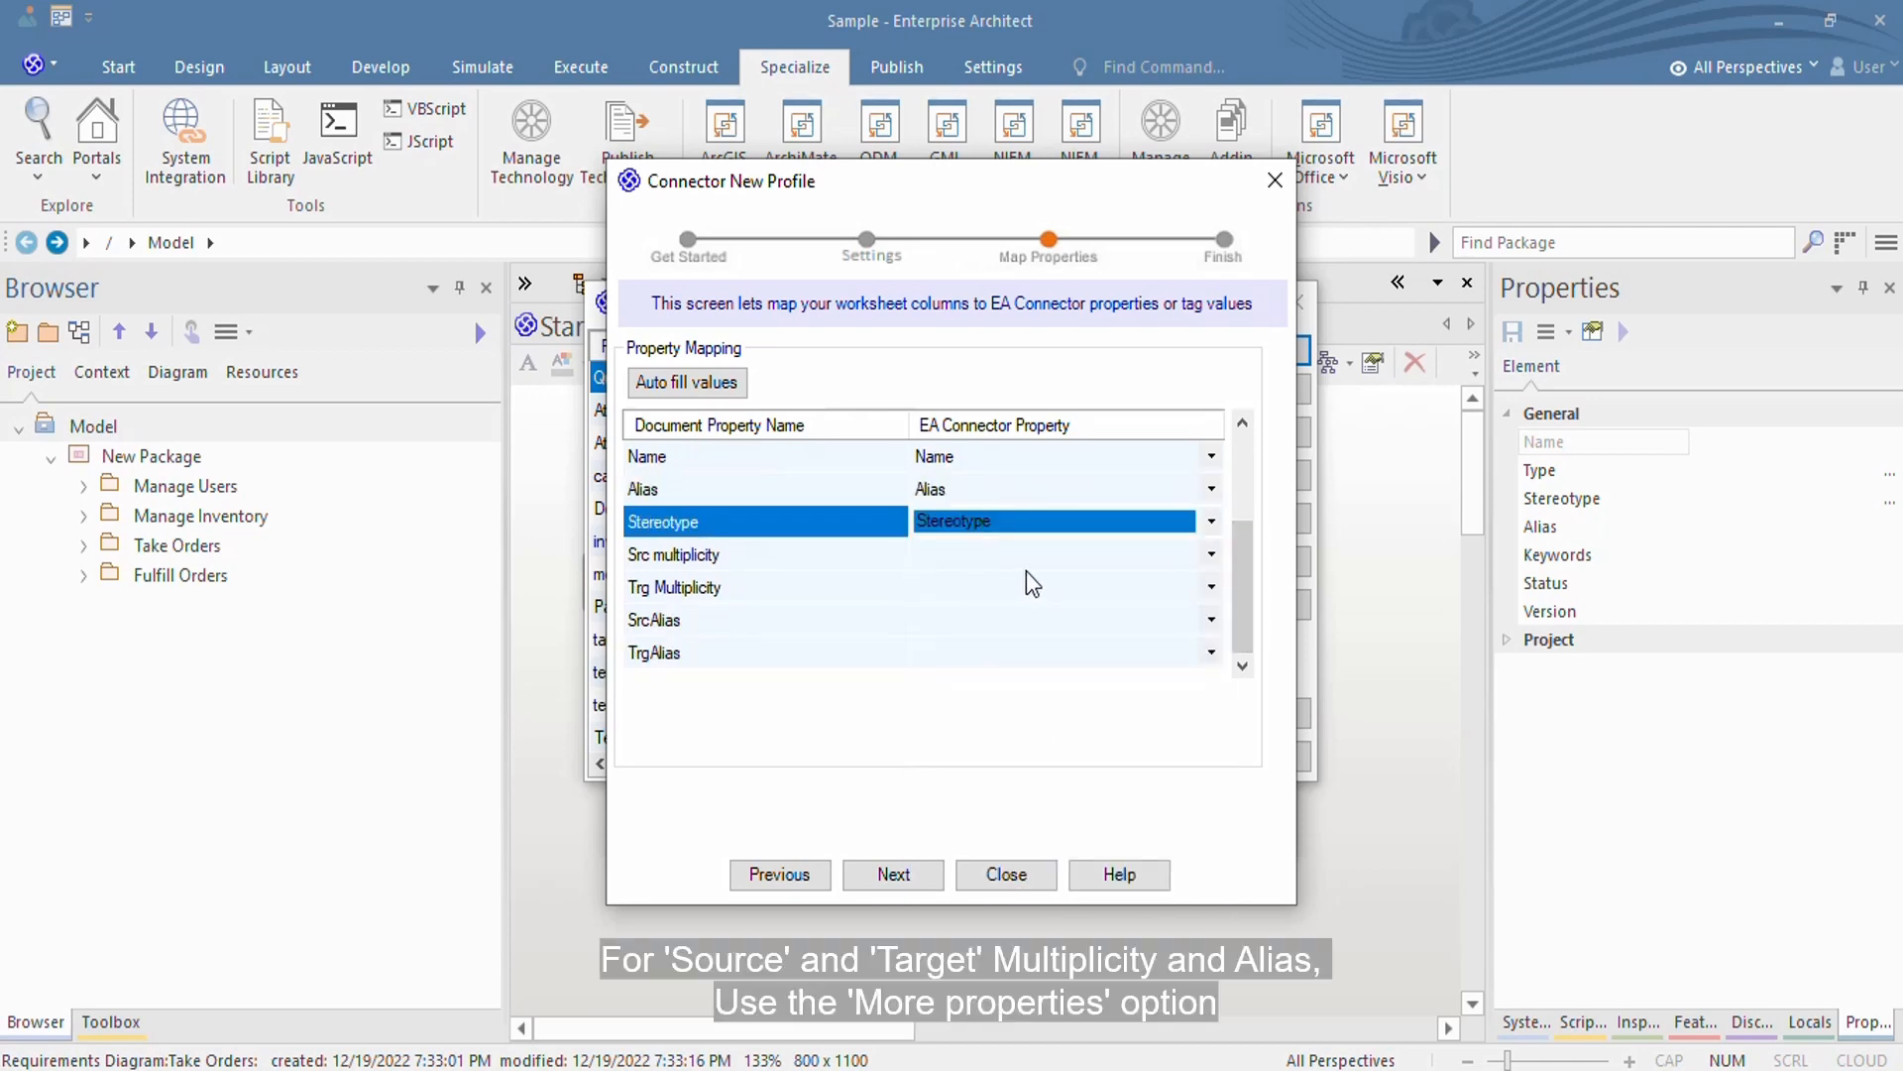
Map the Src multiplicity column to Source_Multiplicity from the additional Source Properties
click(1053, 549)
click(1053, 549)
click(1008, 871)
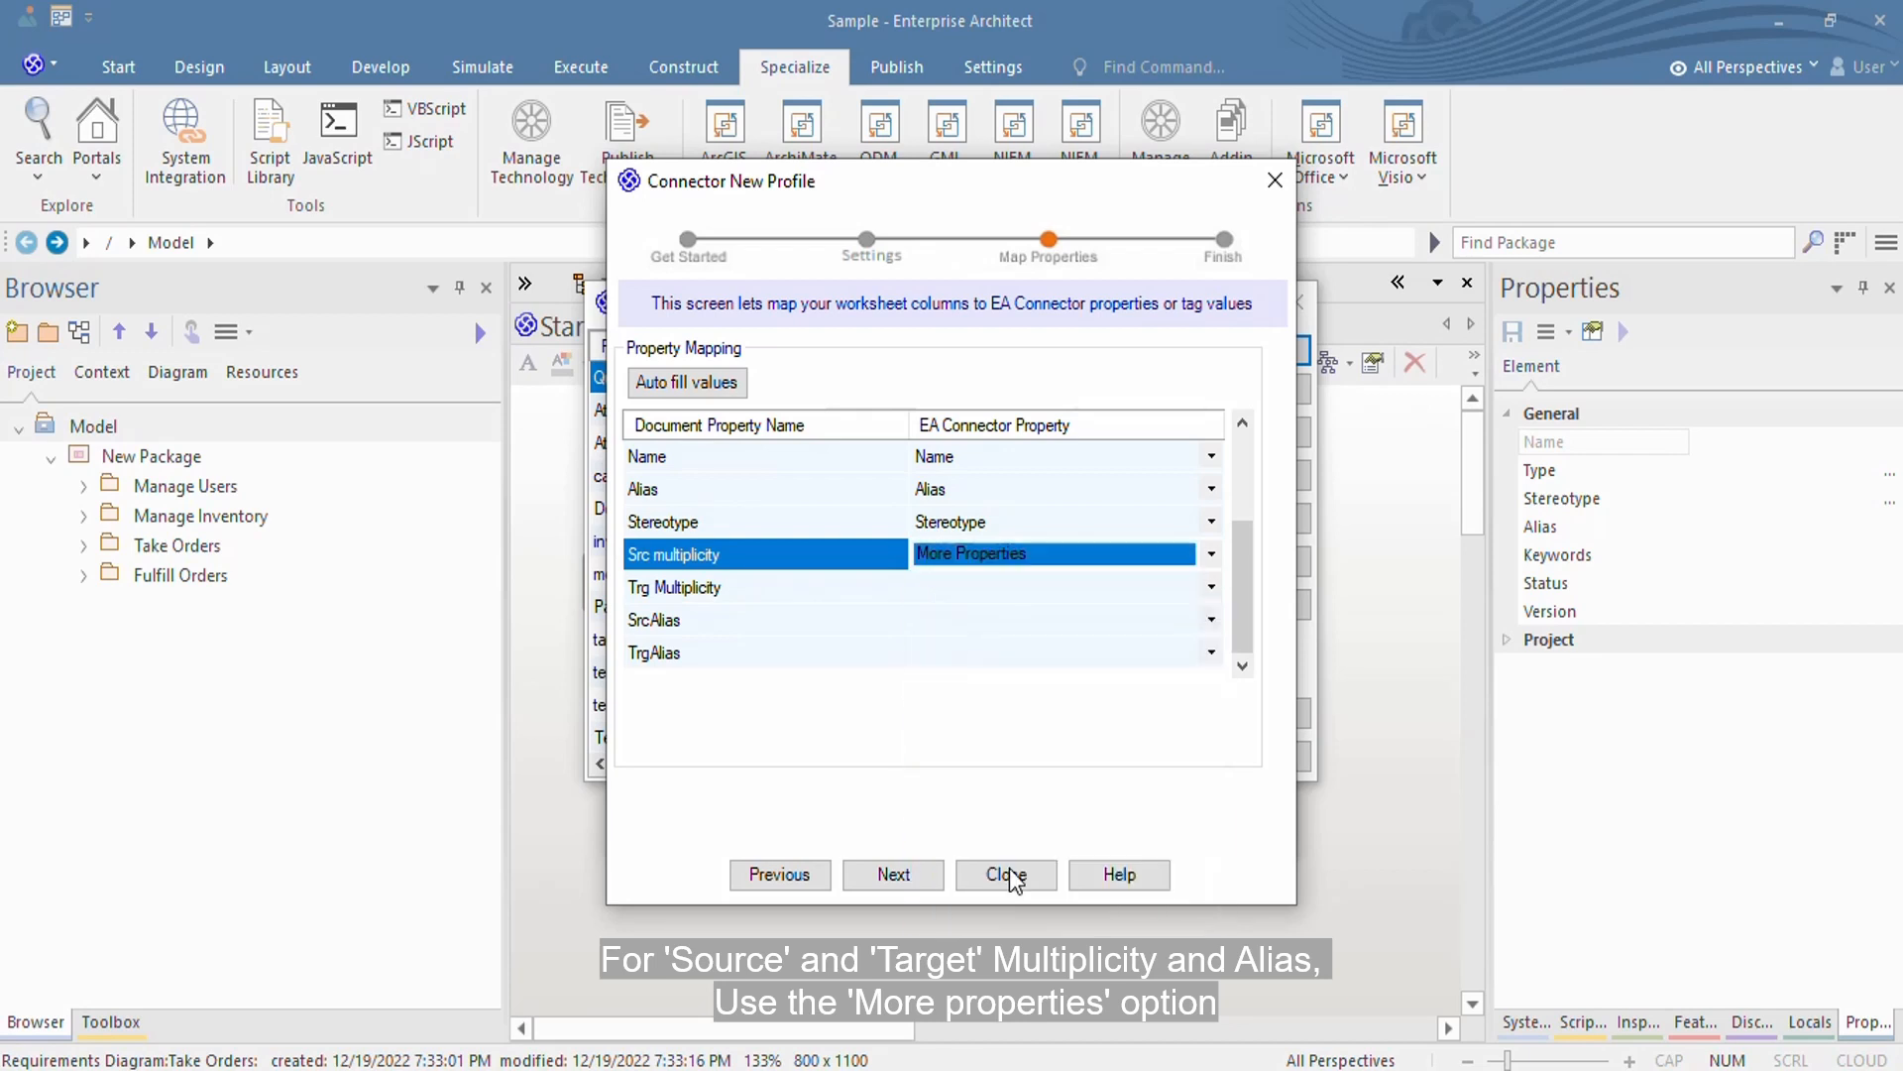
click(965, 427)
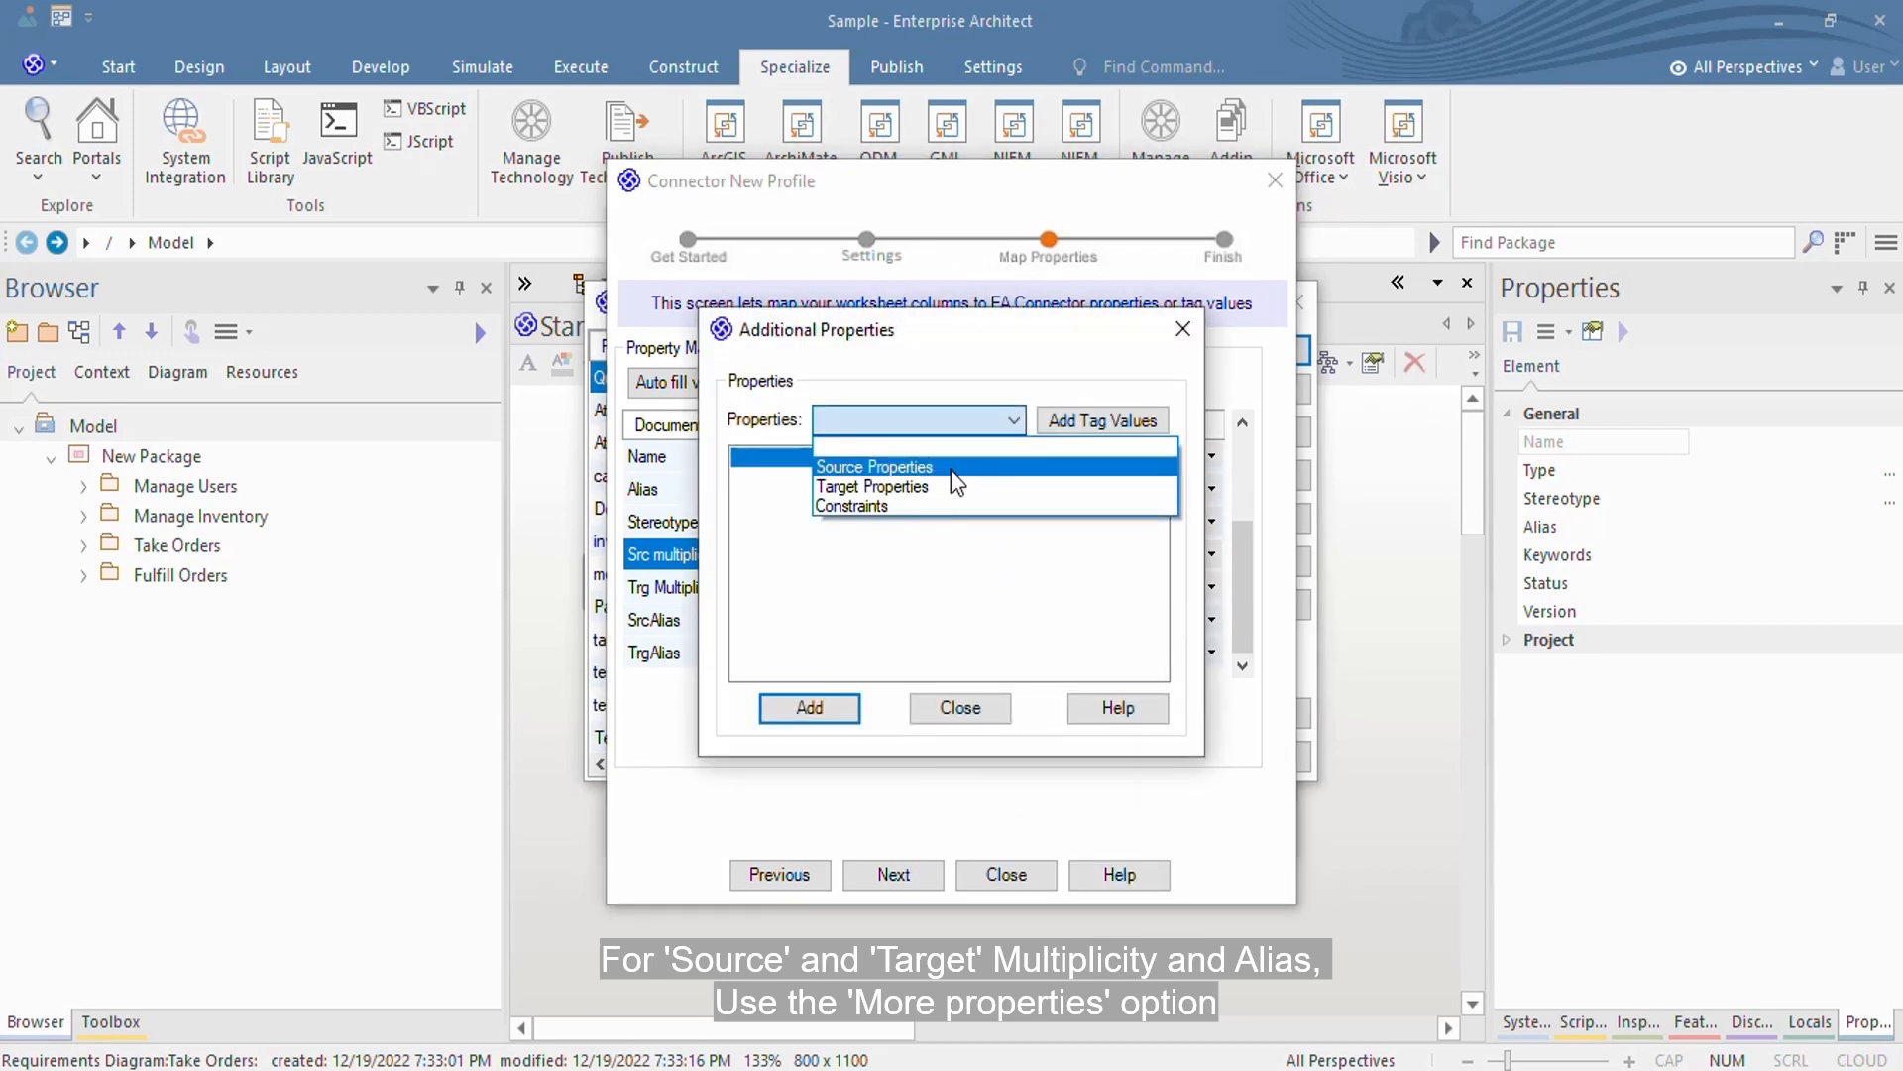
click(949, 466)
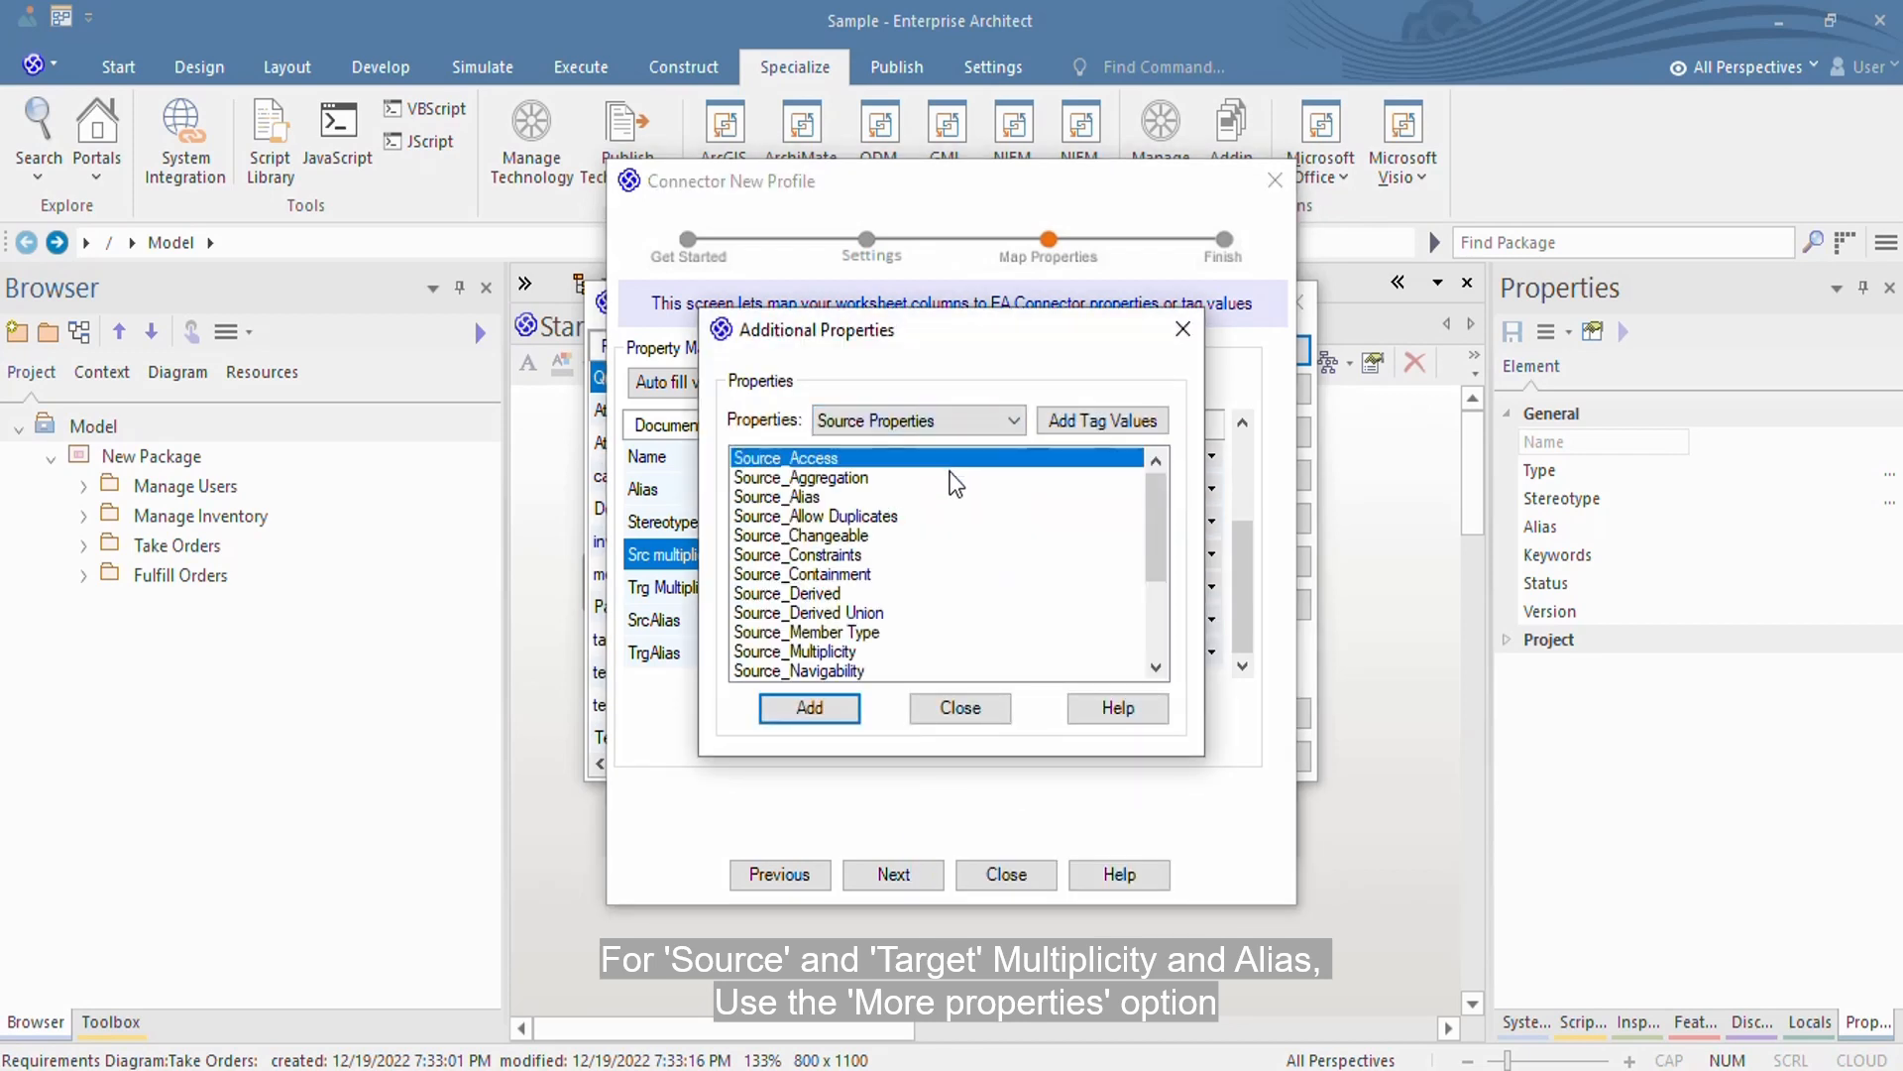
click(857, 652)
click(835, 711)
Map the Trg Multiplicity column to Target_Multiplicity from the additional Target Properties
click(1003, 590)
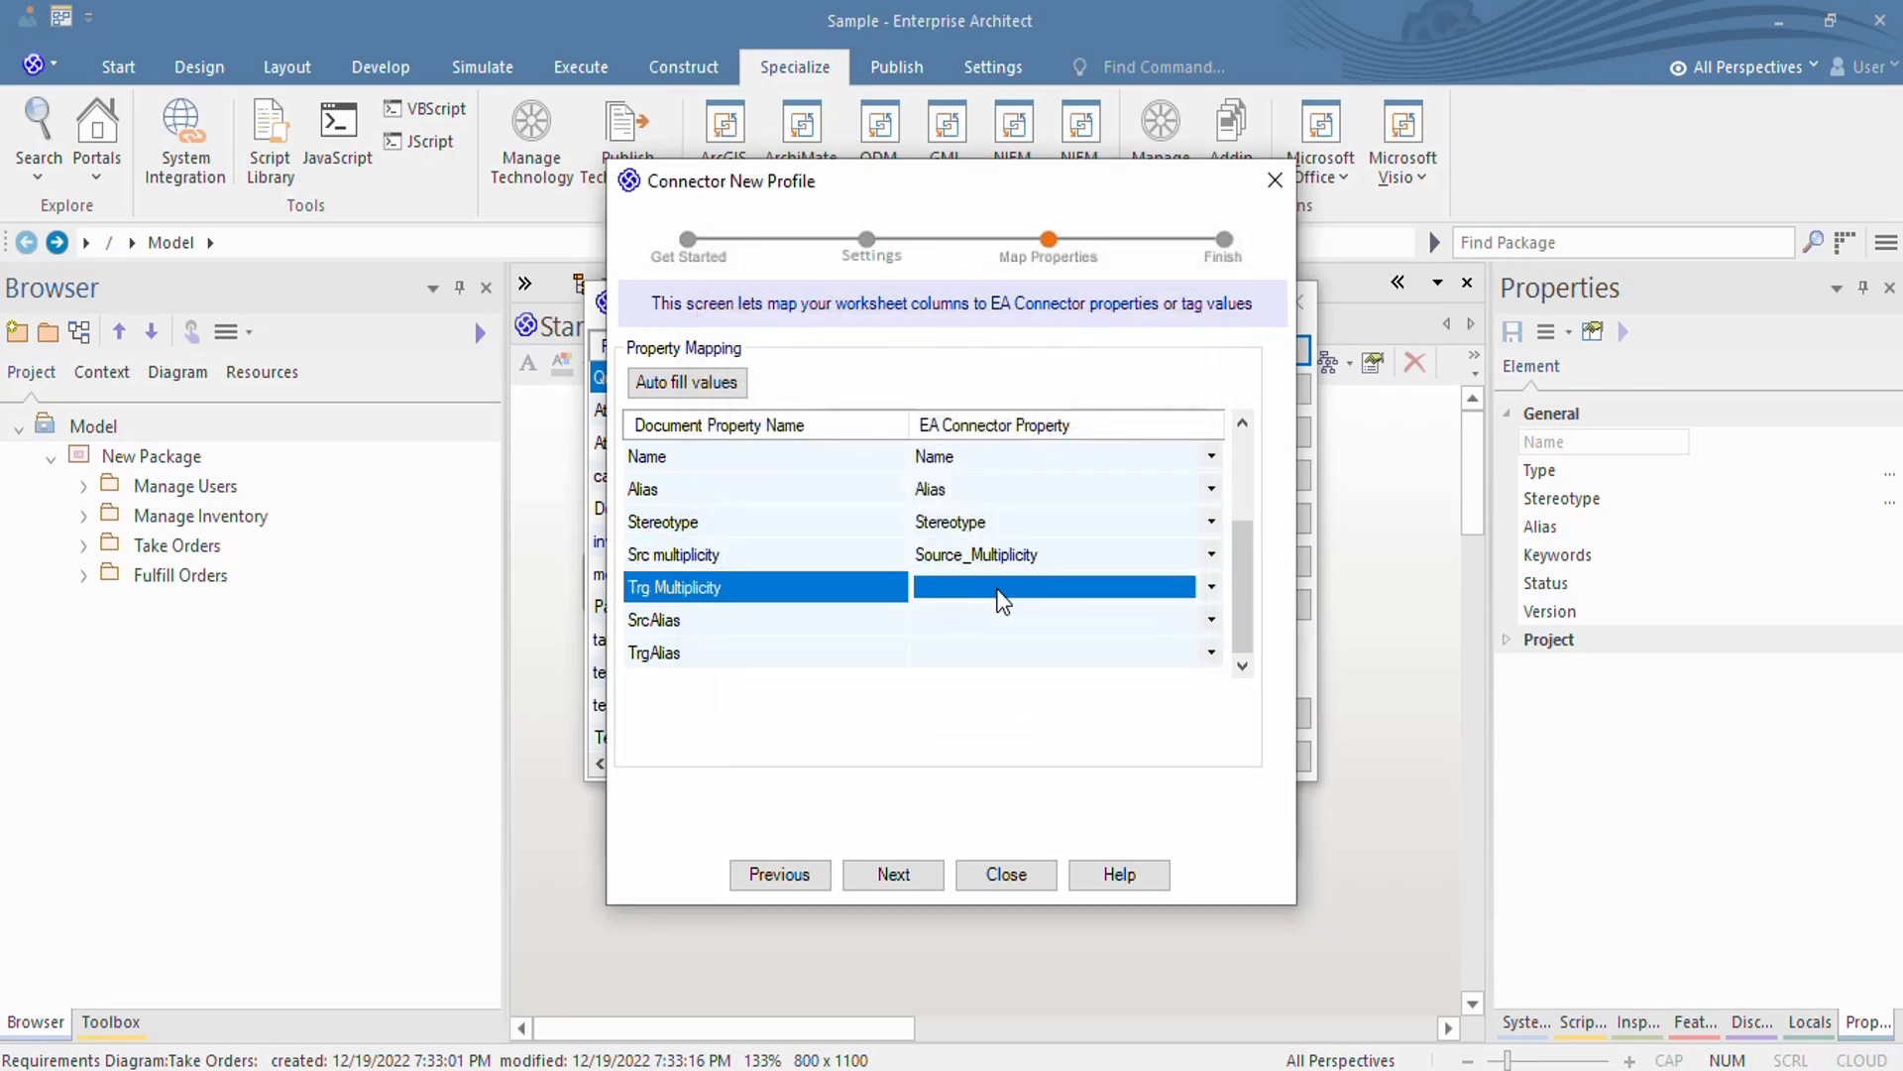
click(1004, 601)
click(981, 902)
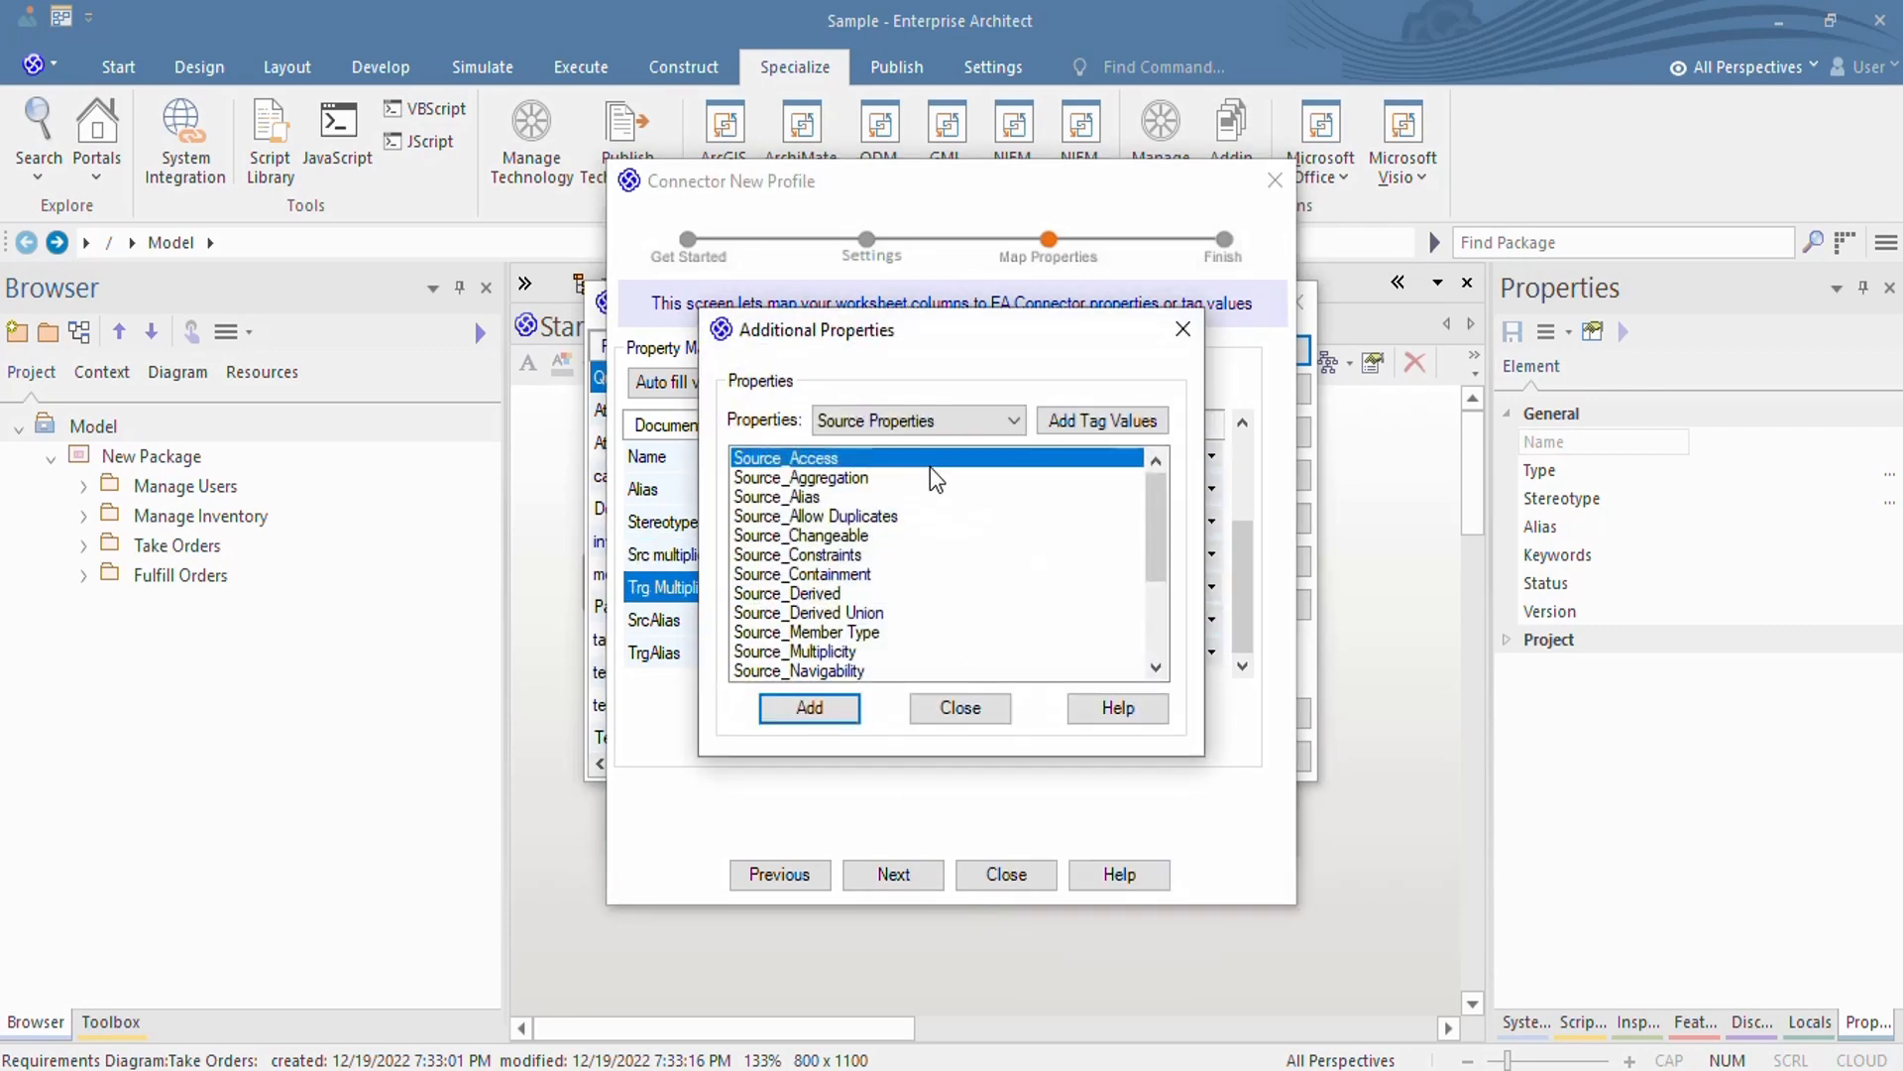
click(943, 424)
click(924, 492)
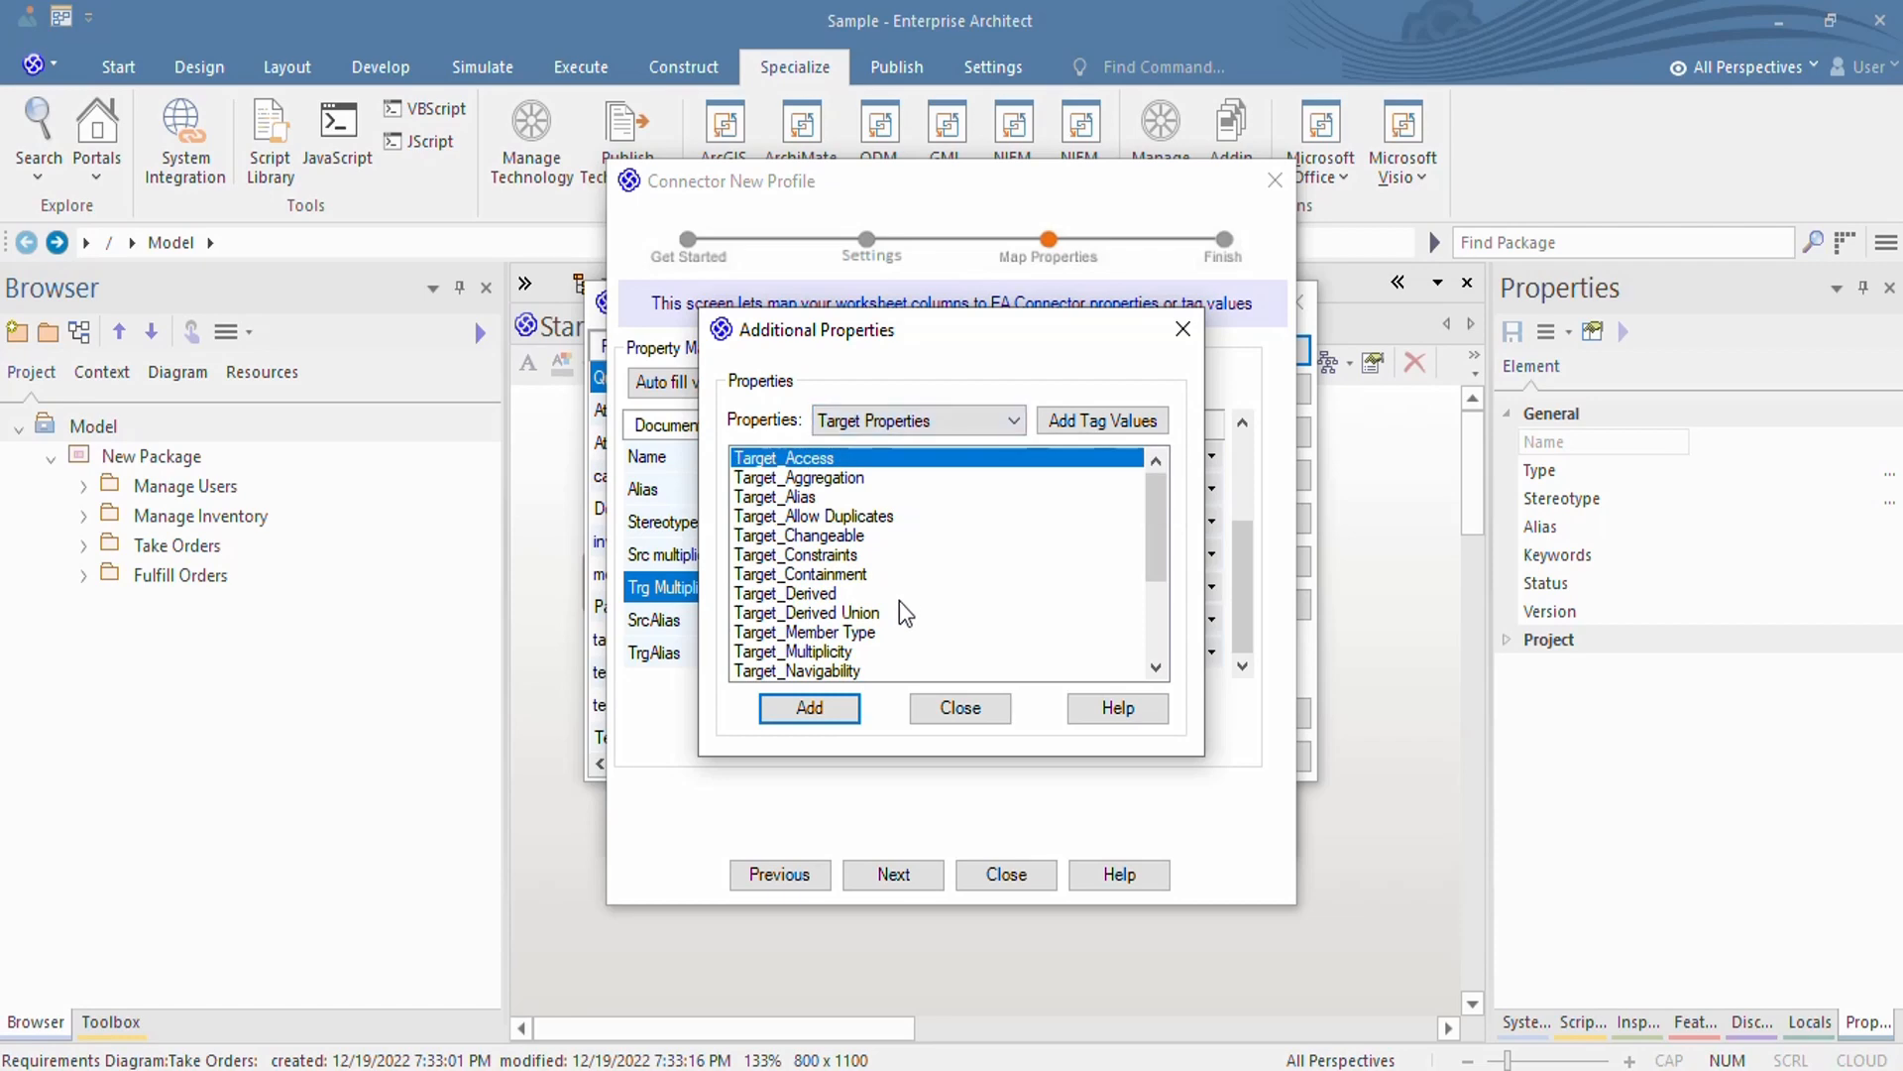
click(853, 651)
click(843, 709)
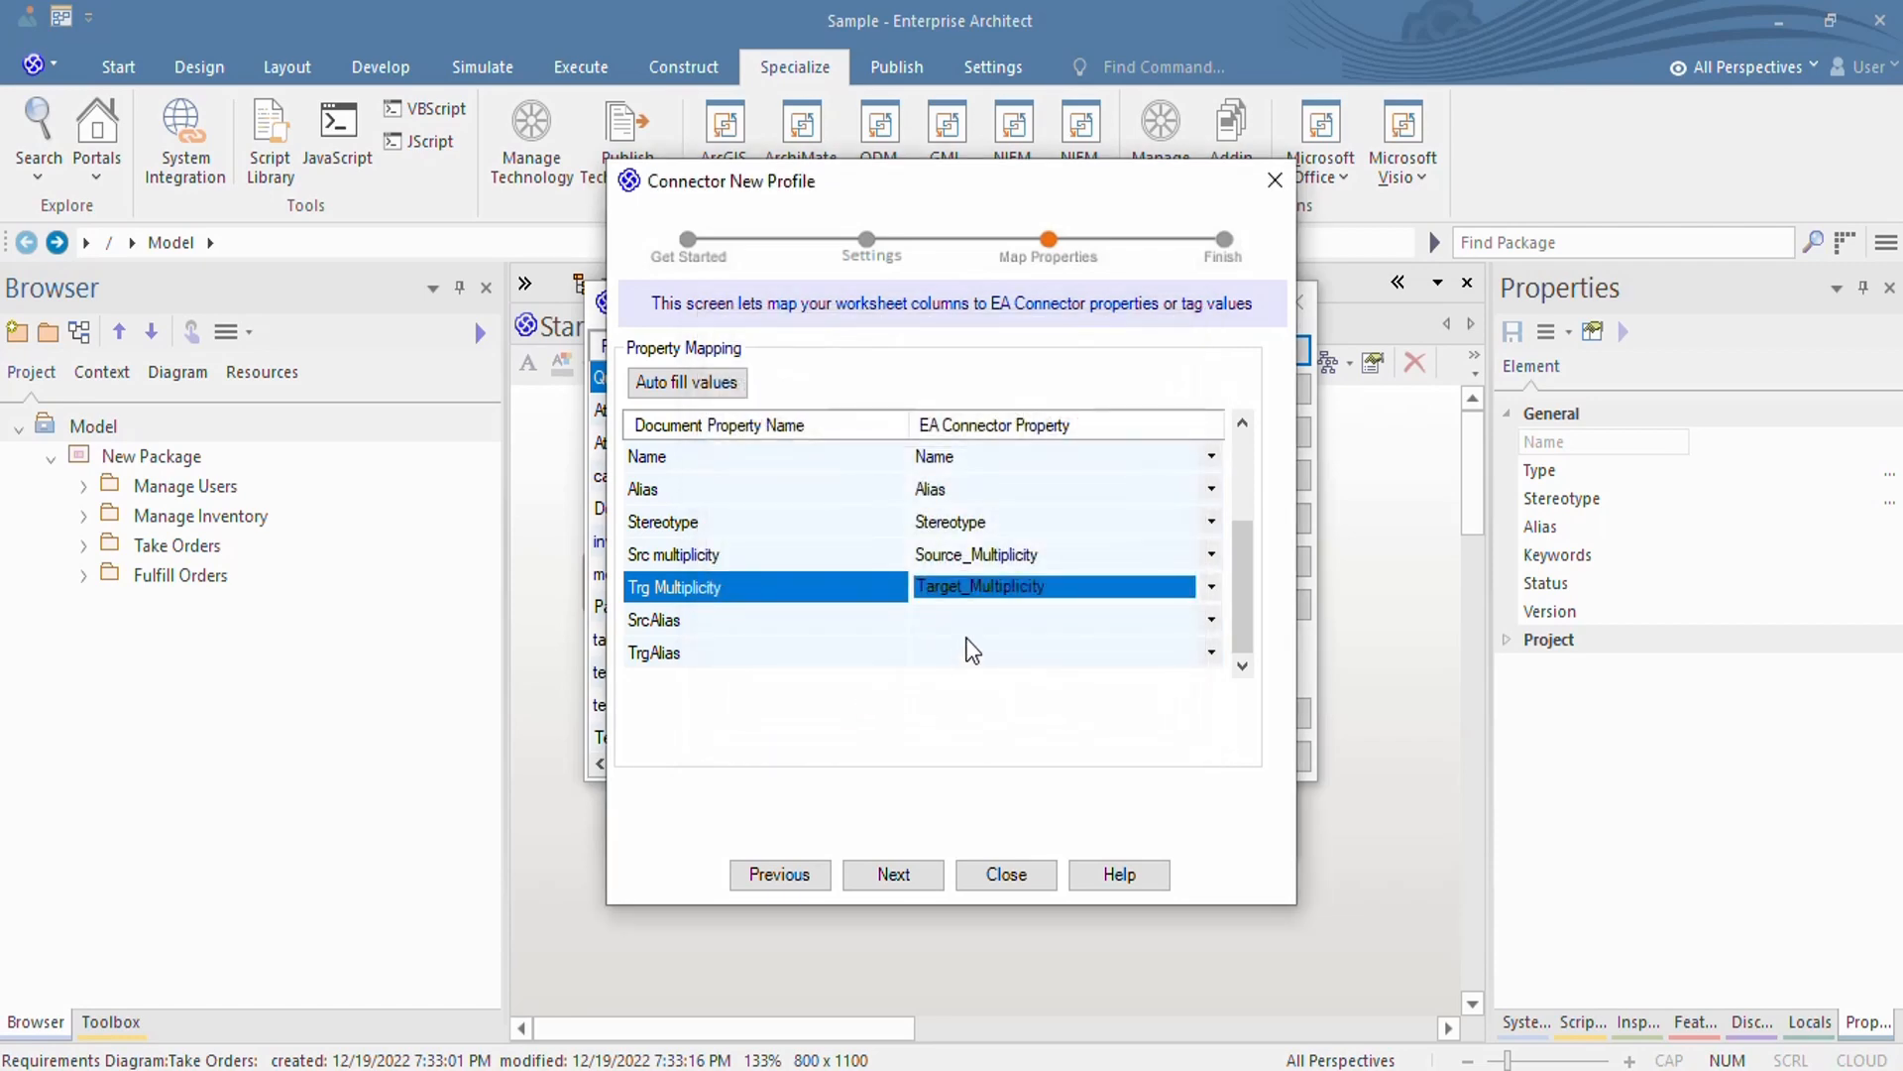
Map the SrcAlias column to Source_Alias from the additional Source Properties
click(975, 621)
click(973, 621)
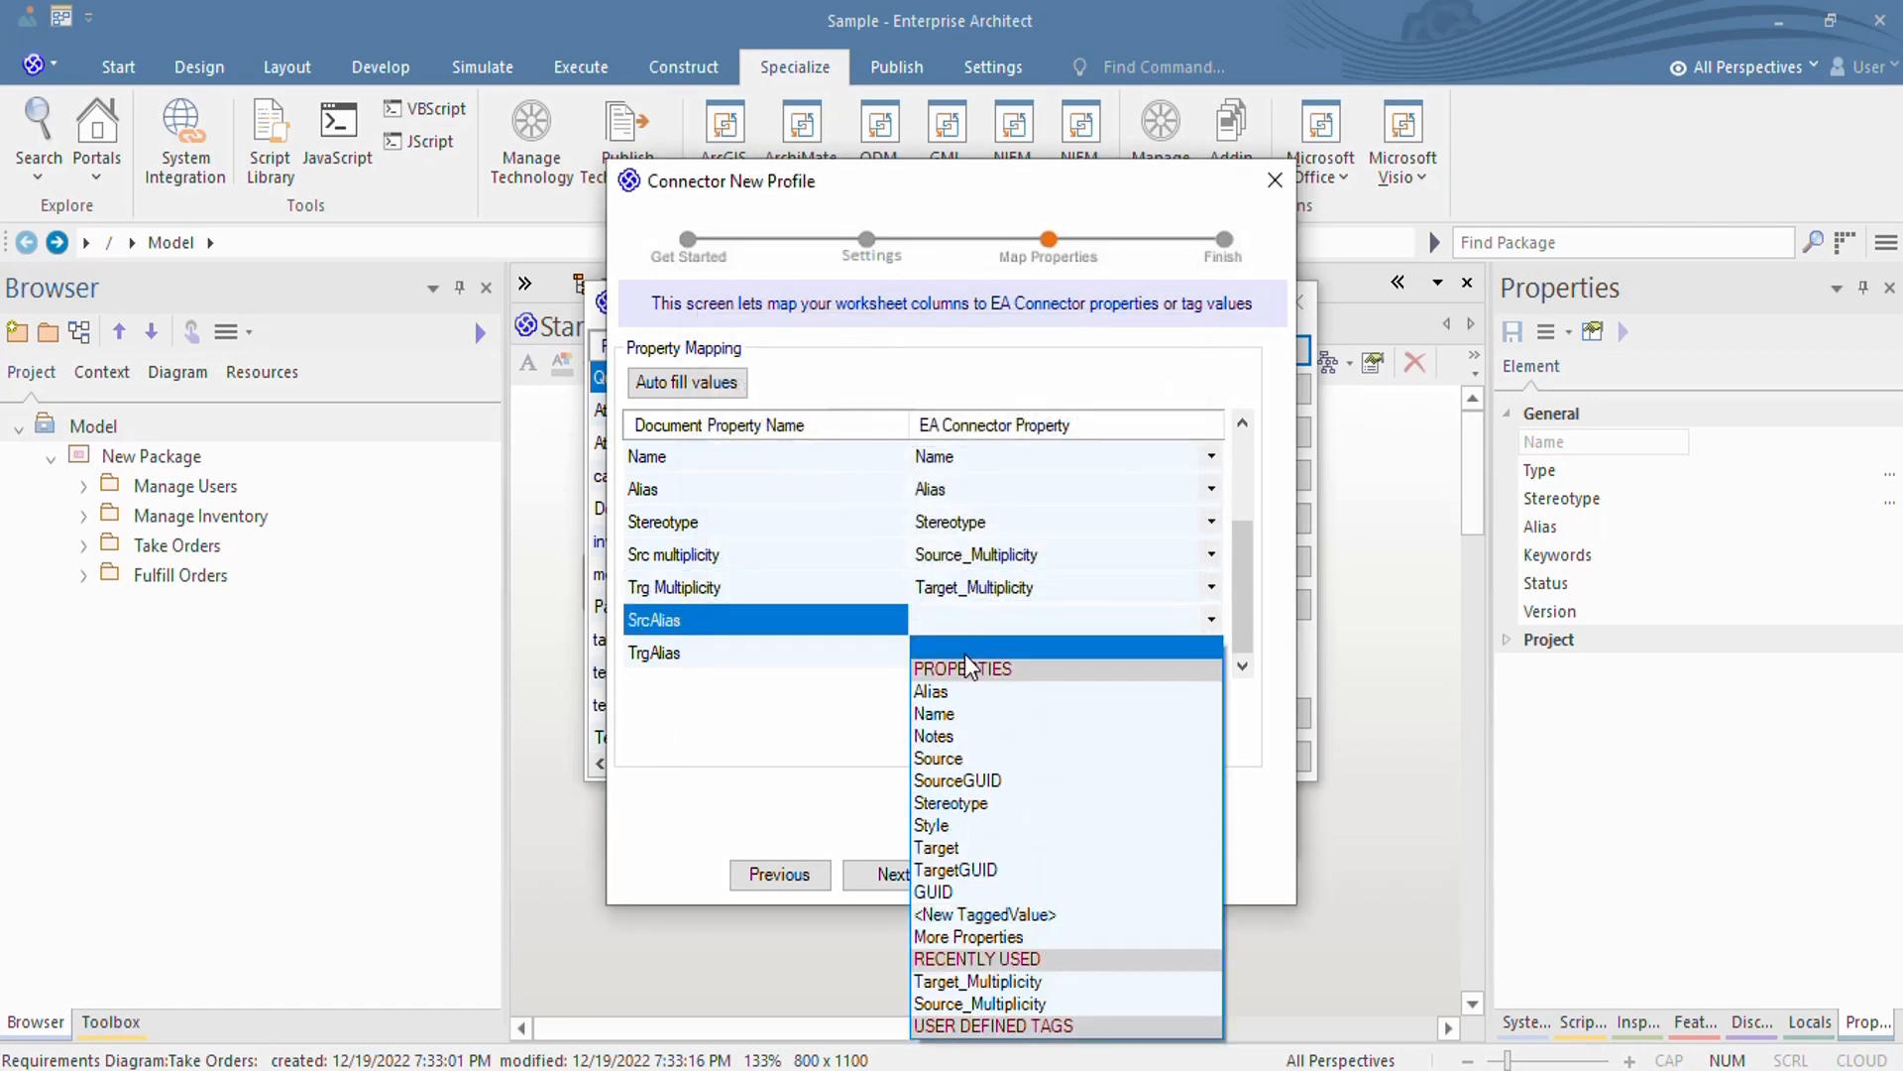
click(996, 932)
click(949, 426)
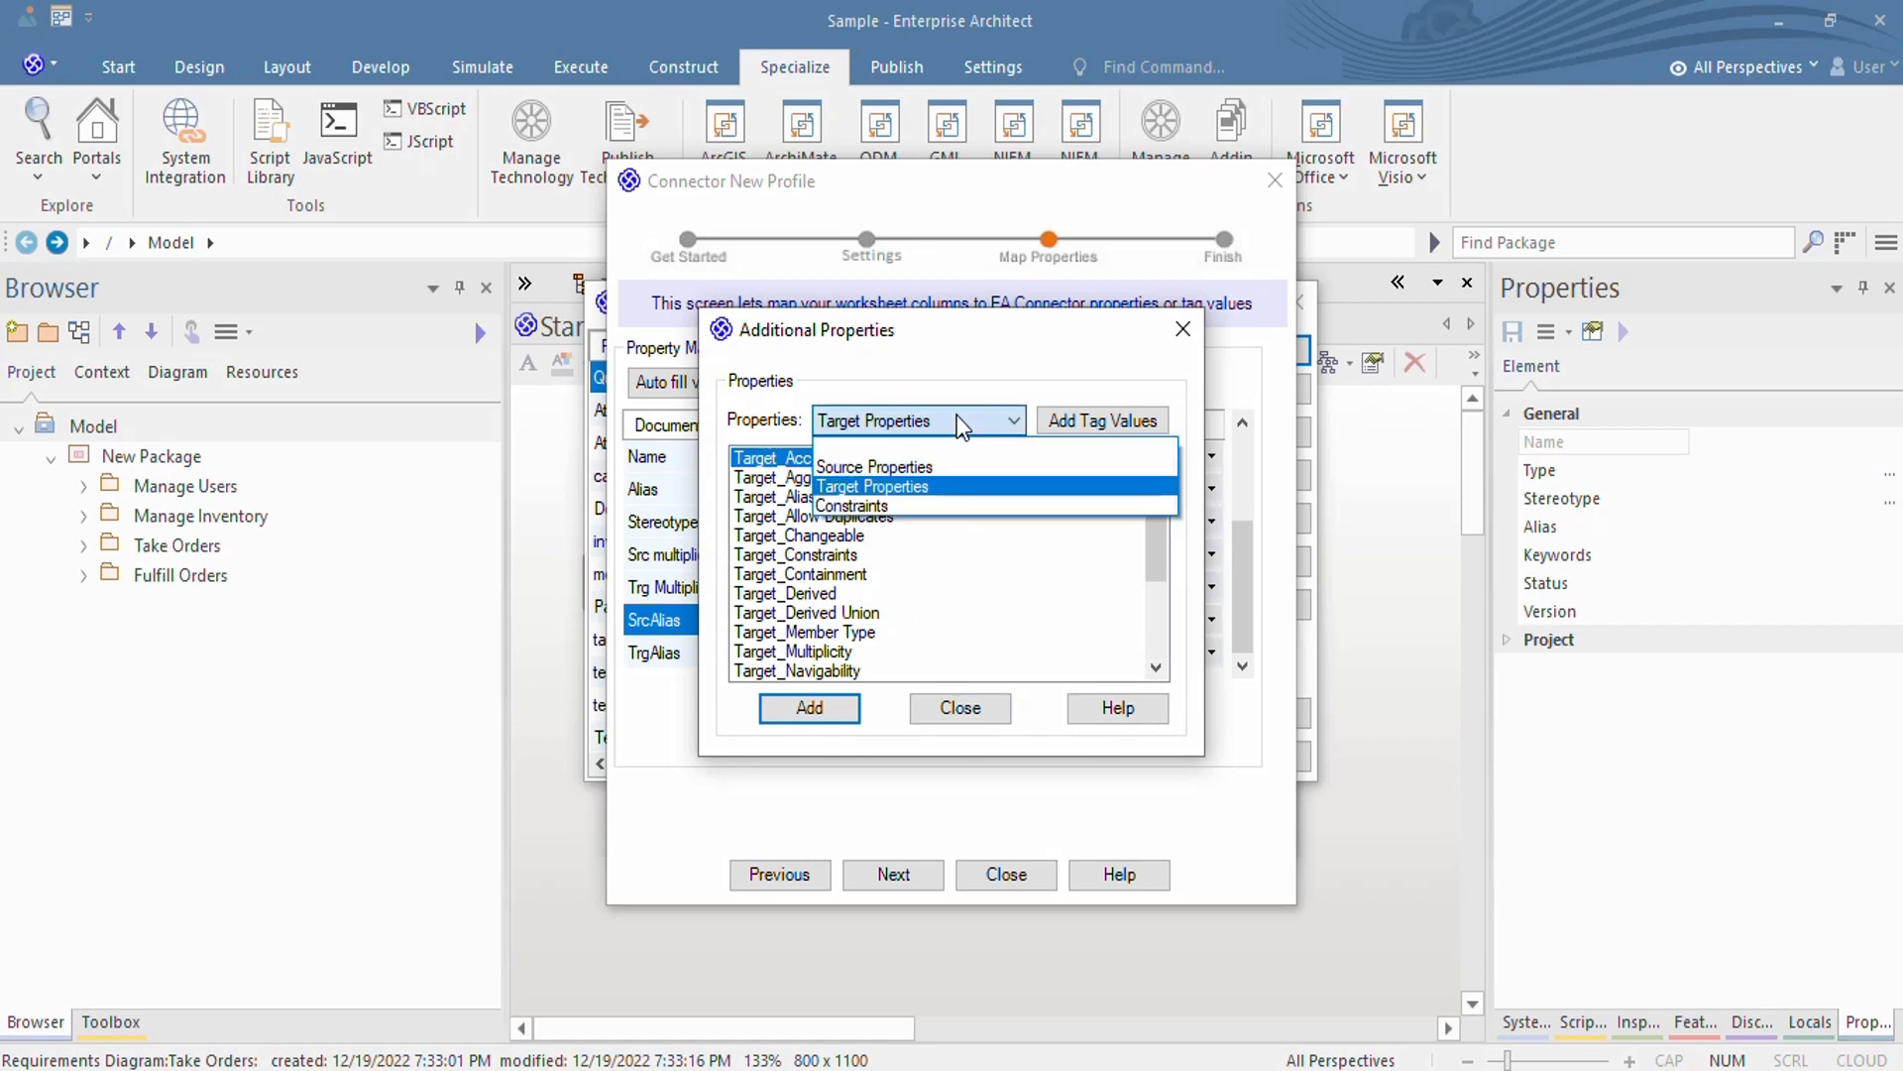
click(934, 462)
click(844, 497)
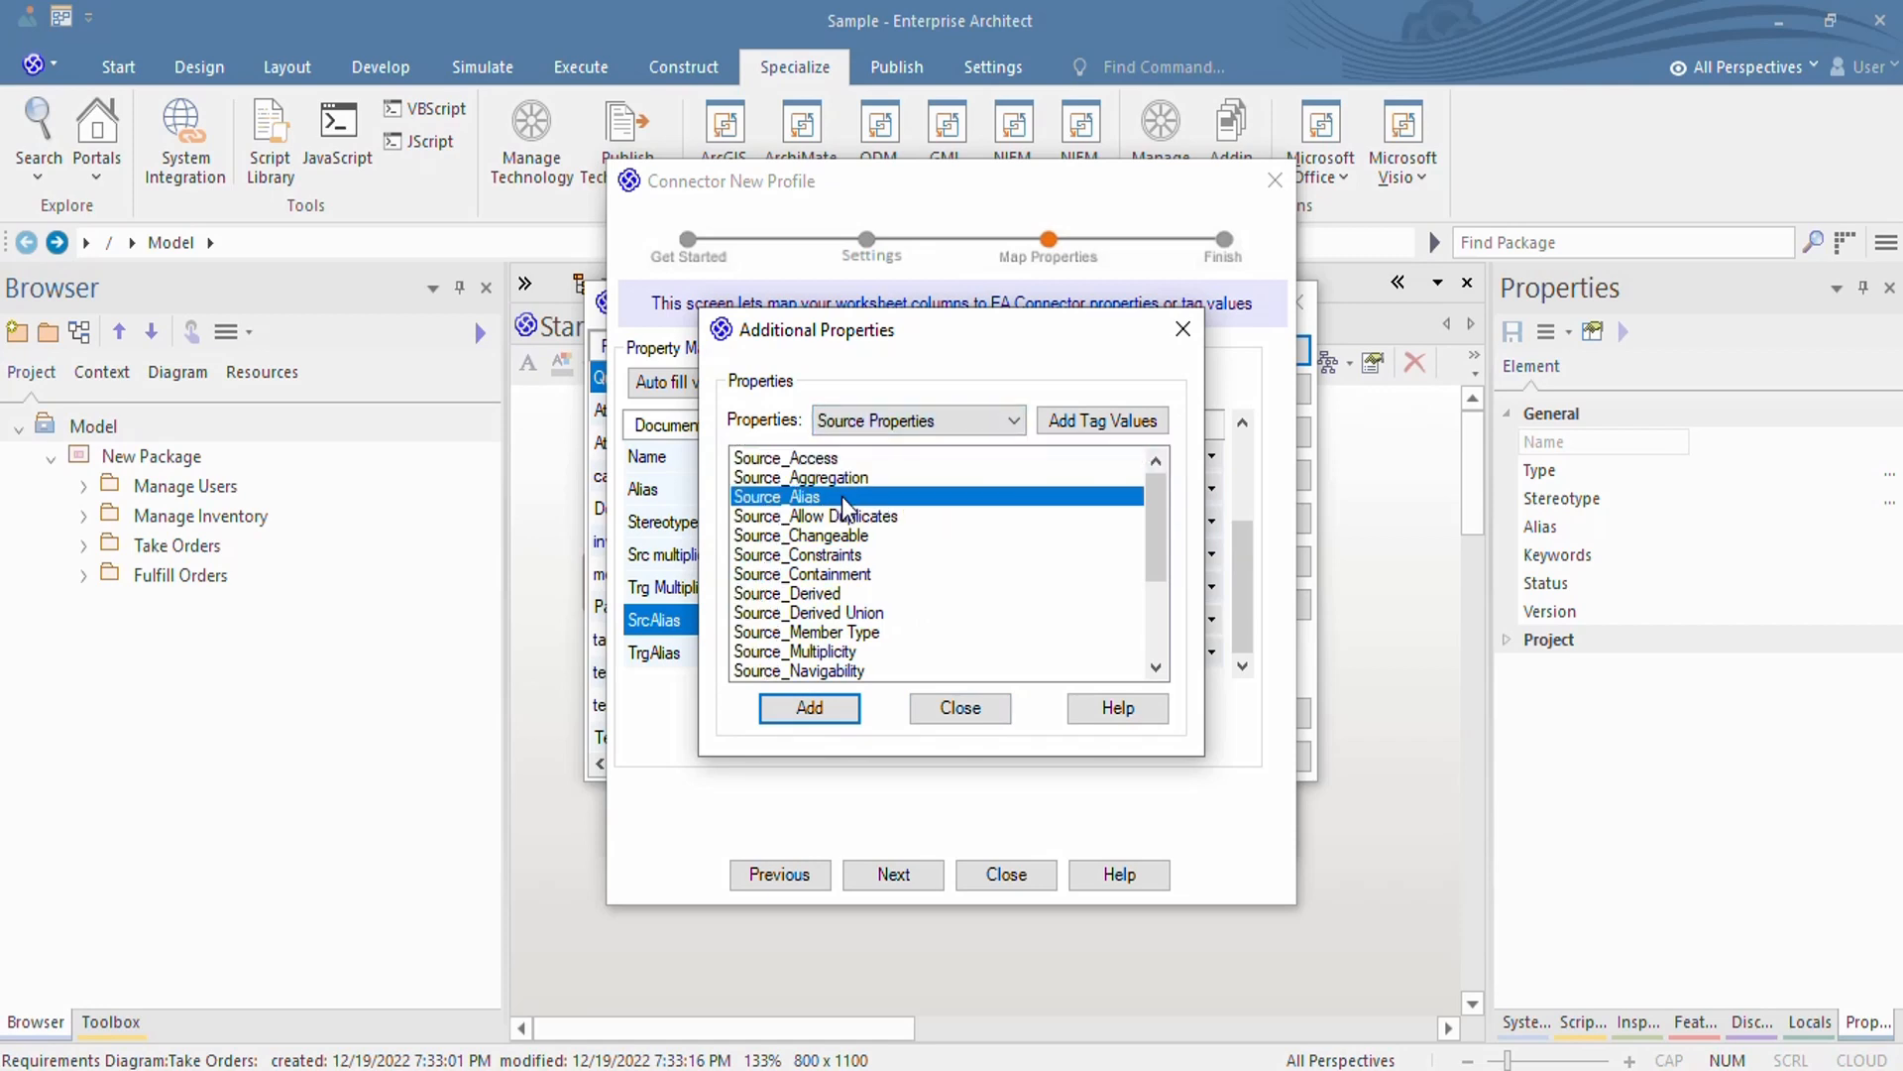
click(840, 712)
Map the TrgAlias column to Target_Alias from the additional Target Properties
click(1108, 650)
click(1110, 649)
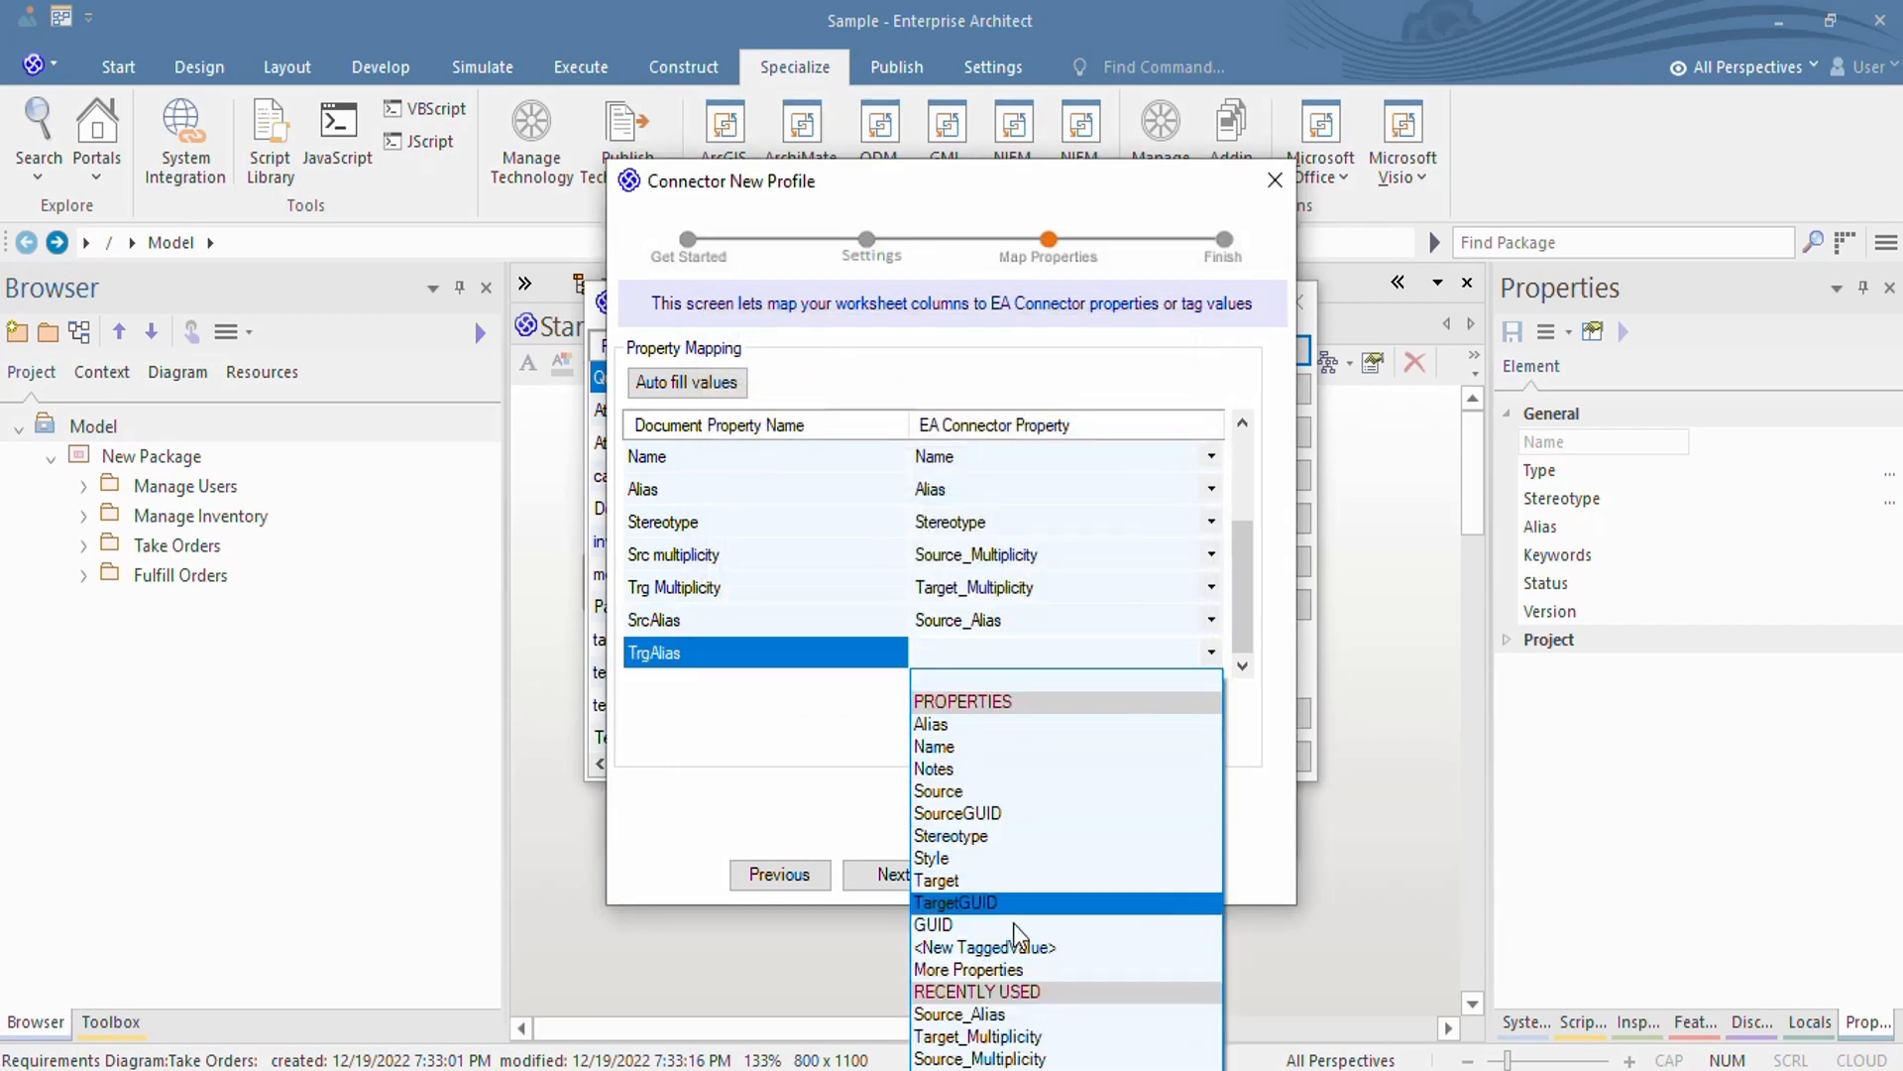
click(992, 969)
click(902, 421)
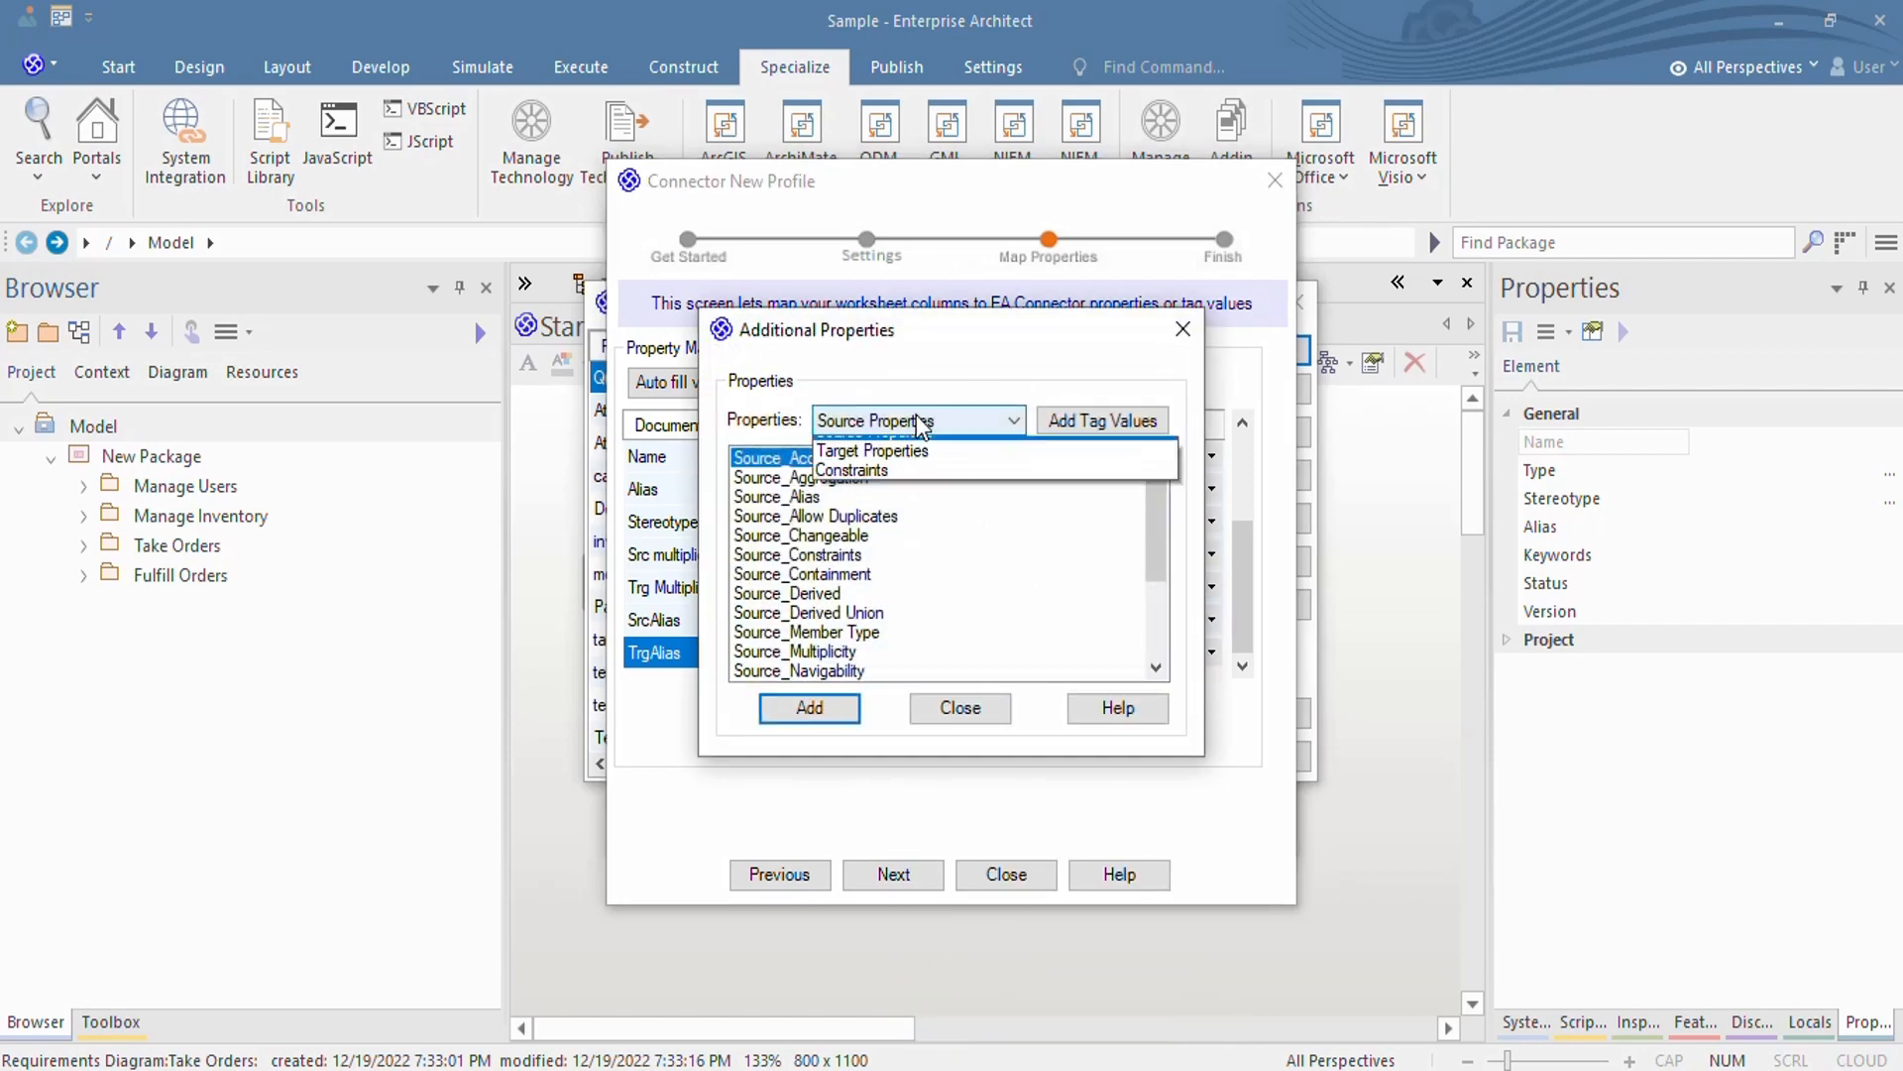
click(904, 481)
click(842, 497)
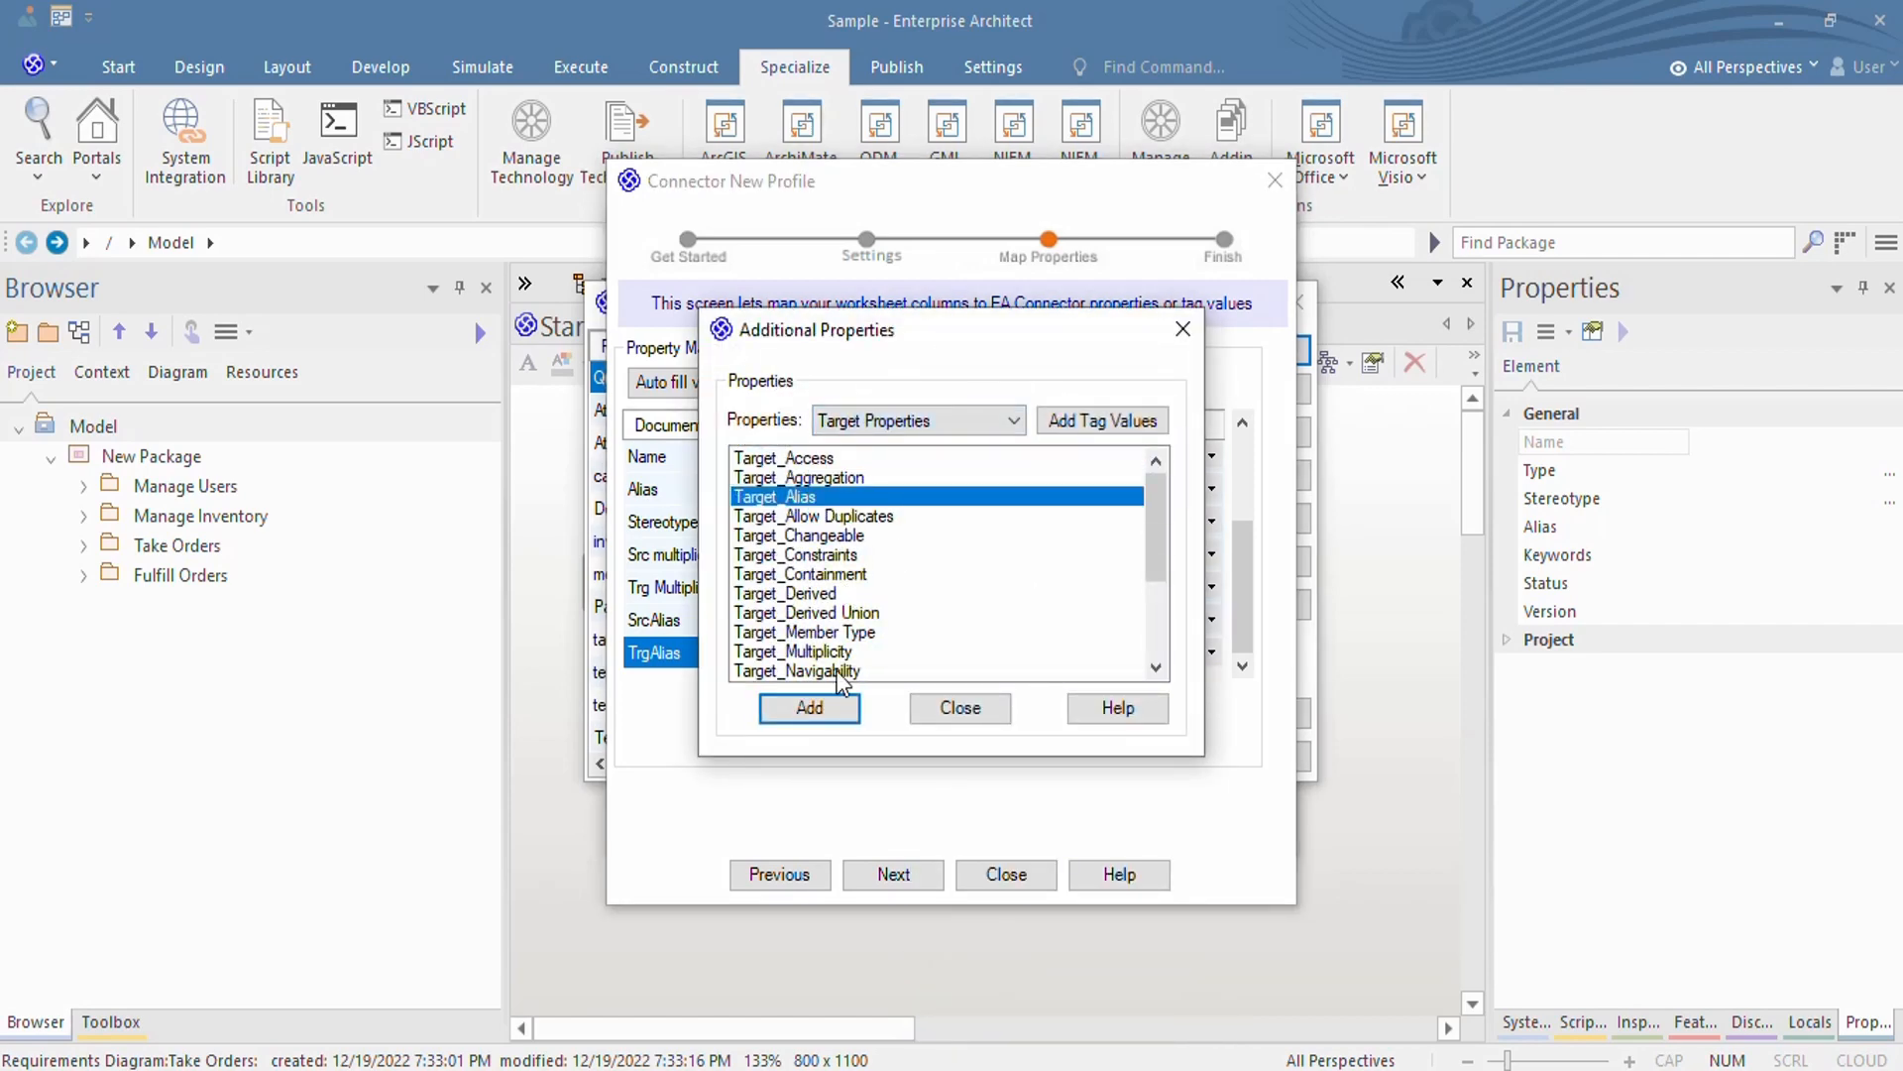
click(810, 708)
Review the mapped properties and structure preview, create the connector profile and leave the profile manager
mouse_move(1248, 600)
mouse_down()
mouse_move(1248, 521)
mouse_move(1247, 614)
mouse_up()
click(893, 874)
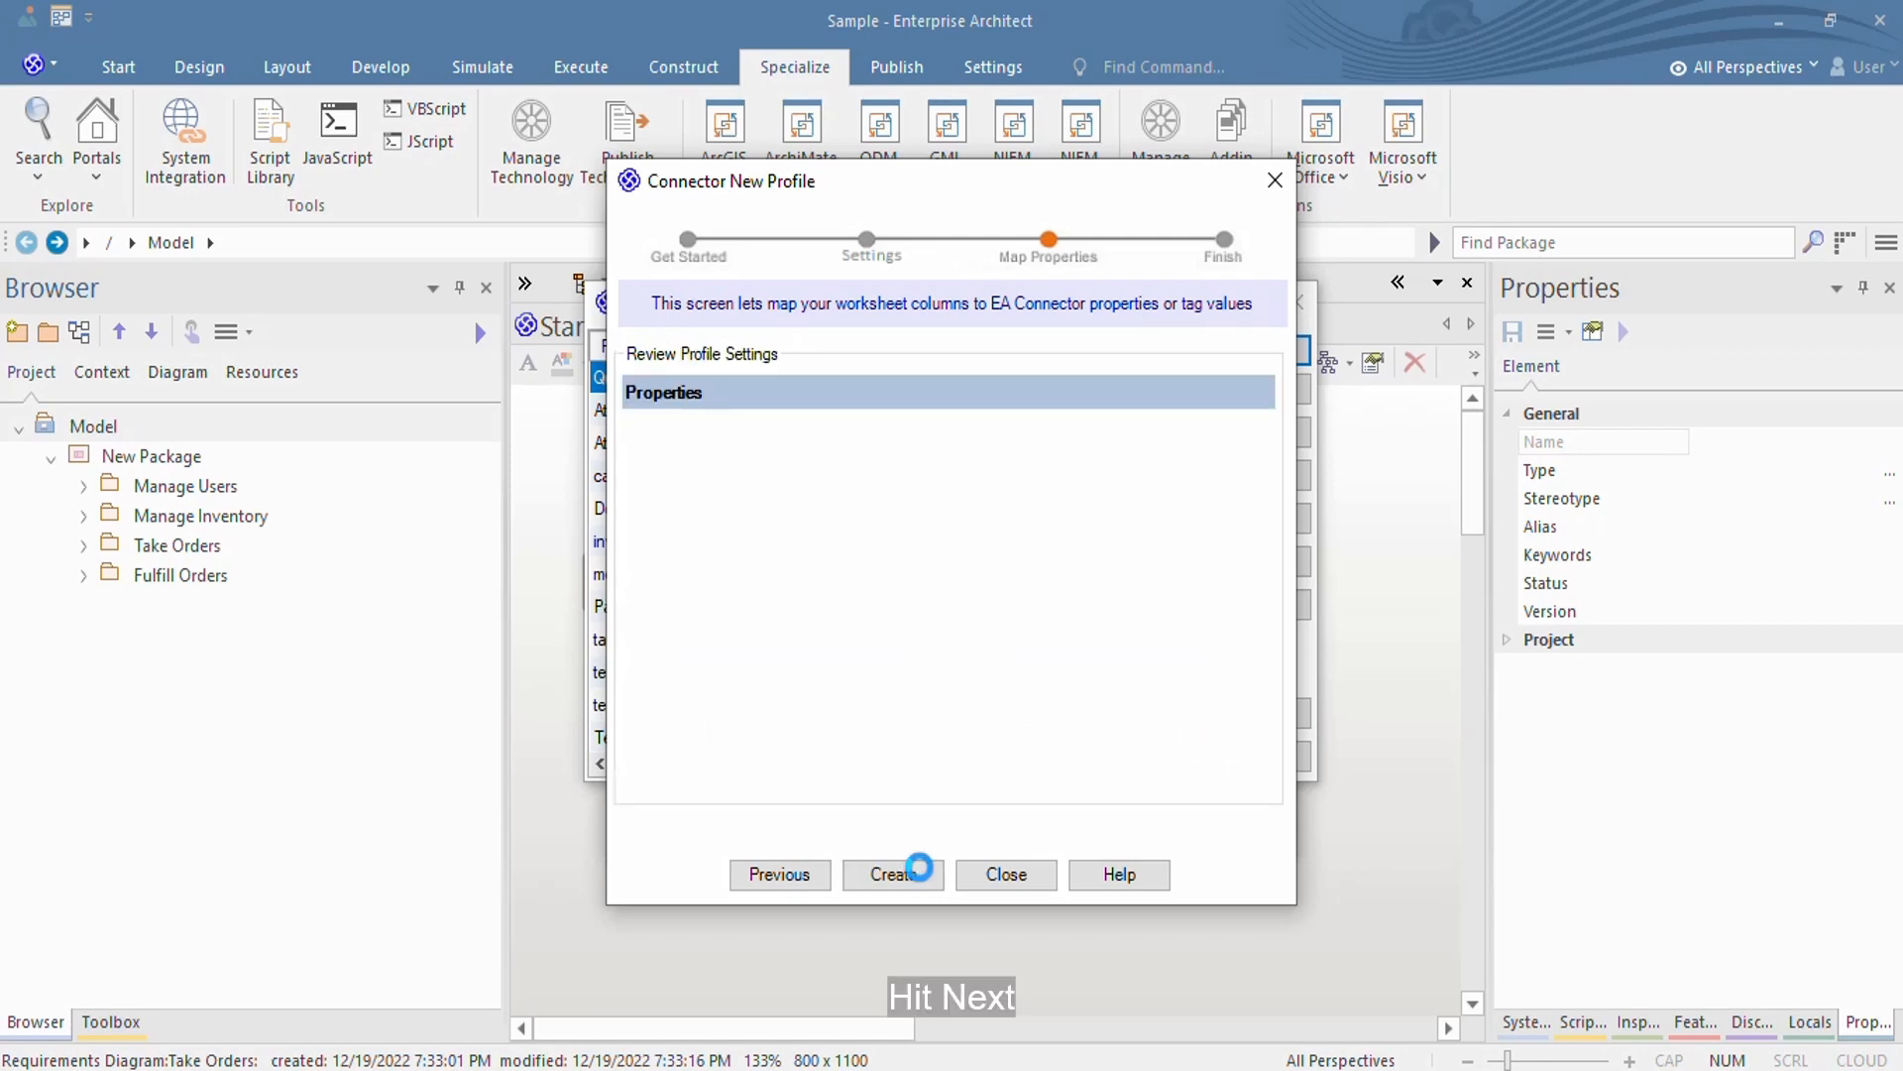
mouse_move(1250, 520)
mouse_down()
mouse_move(1245, 605)
mouse_move(1246, 521)
mouse_up()
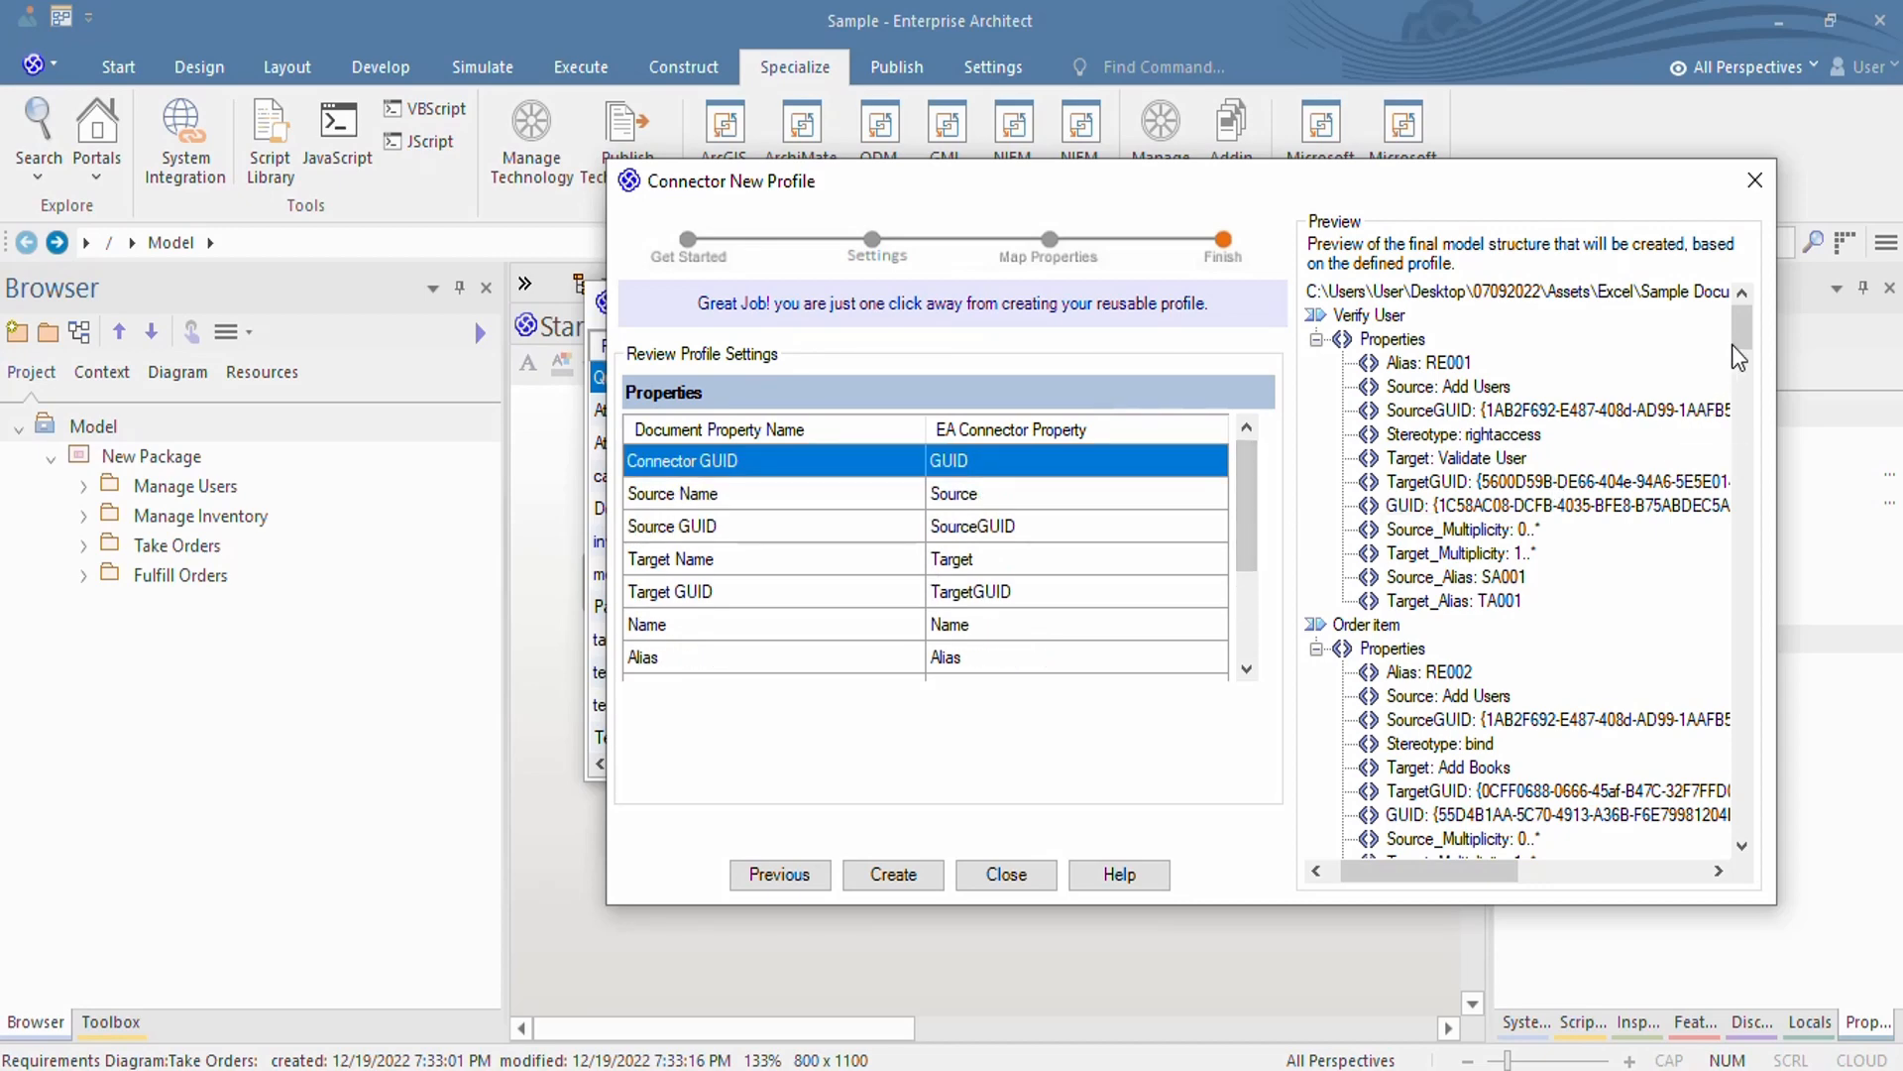
mouse_move(1733, 343)
mouse_down()
mouse_move(1735, 379)
mouse_move(1734, 347)
mouse_up()
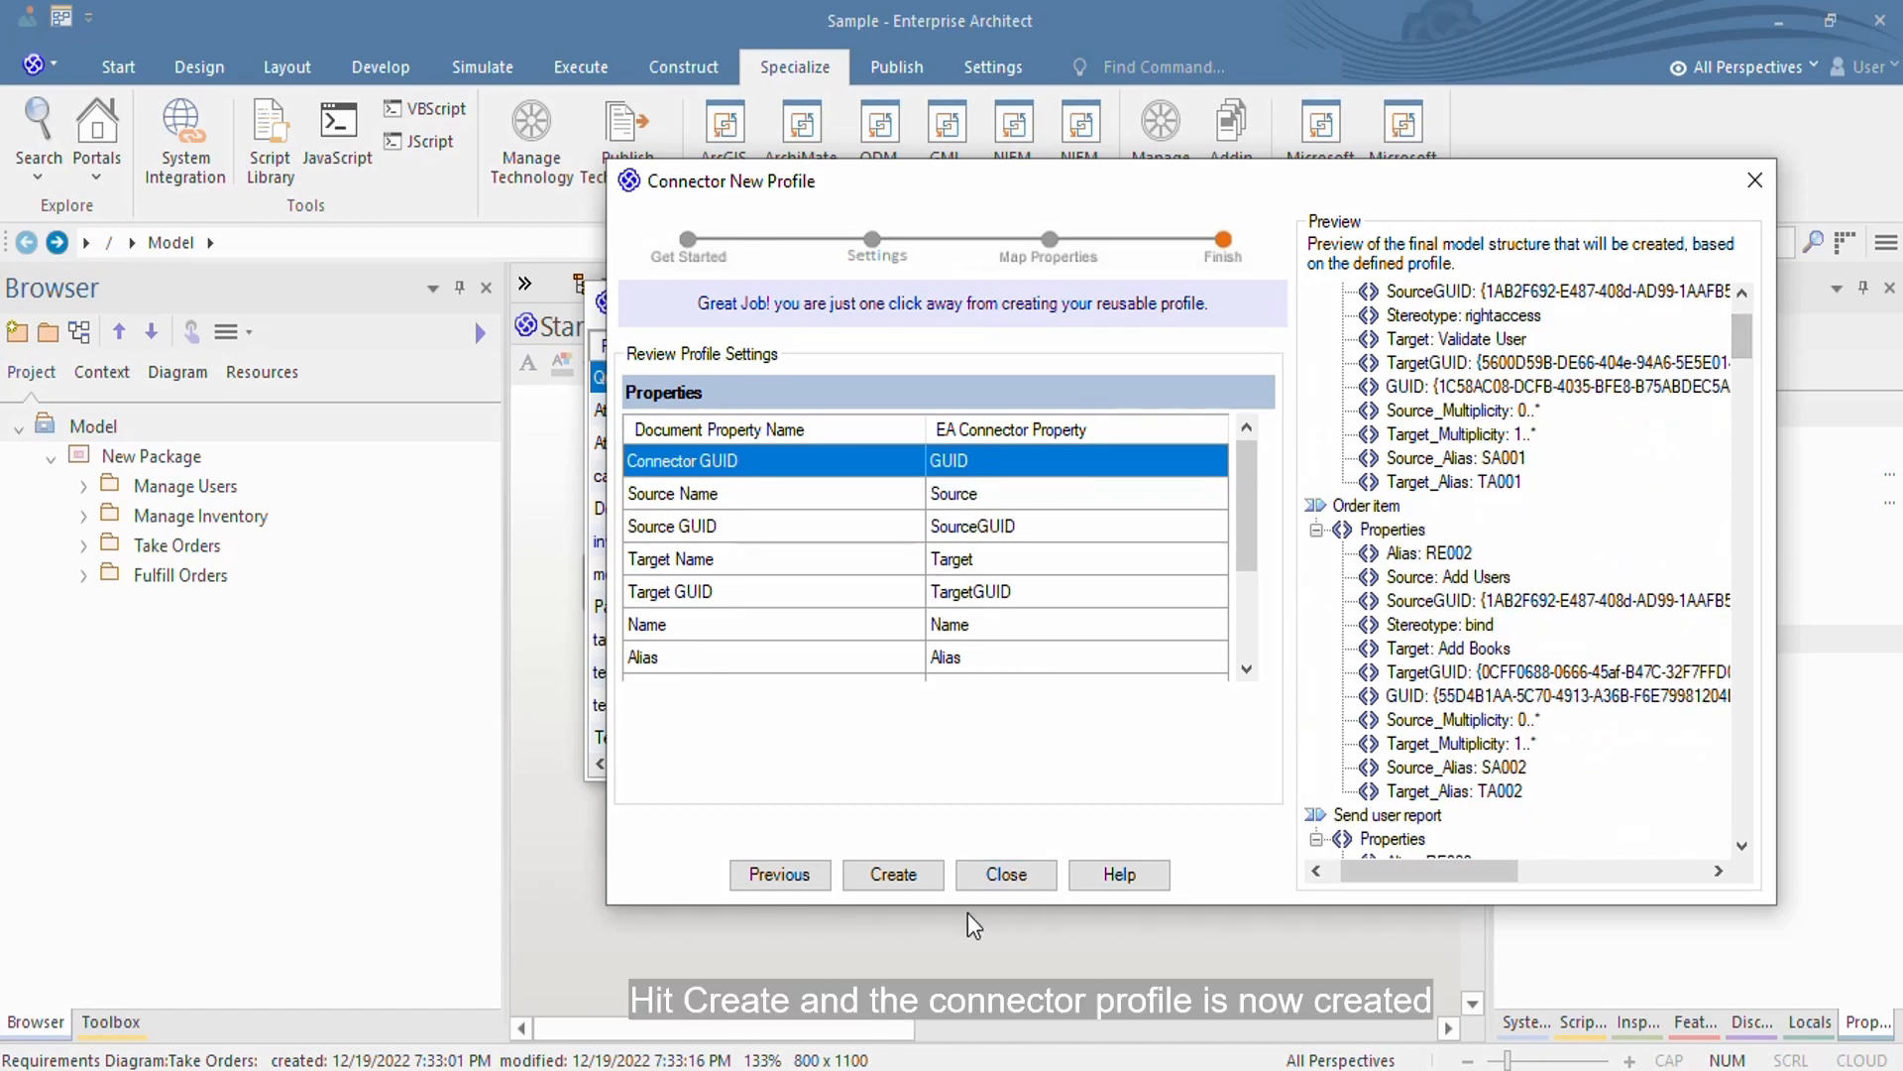
click(917, 875)
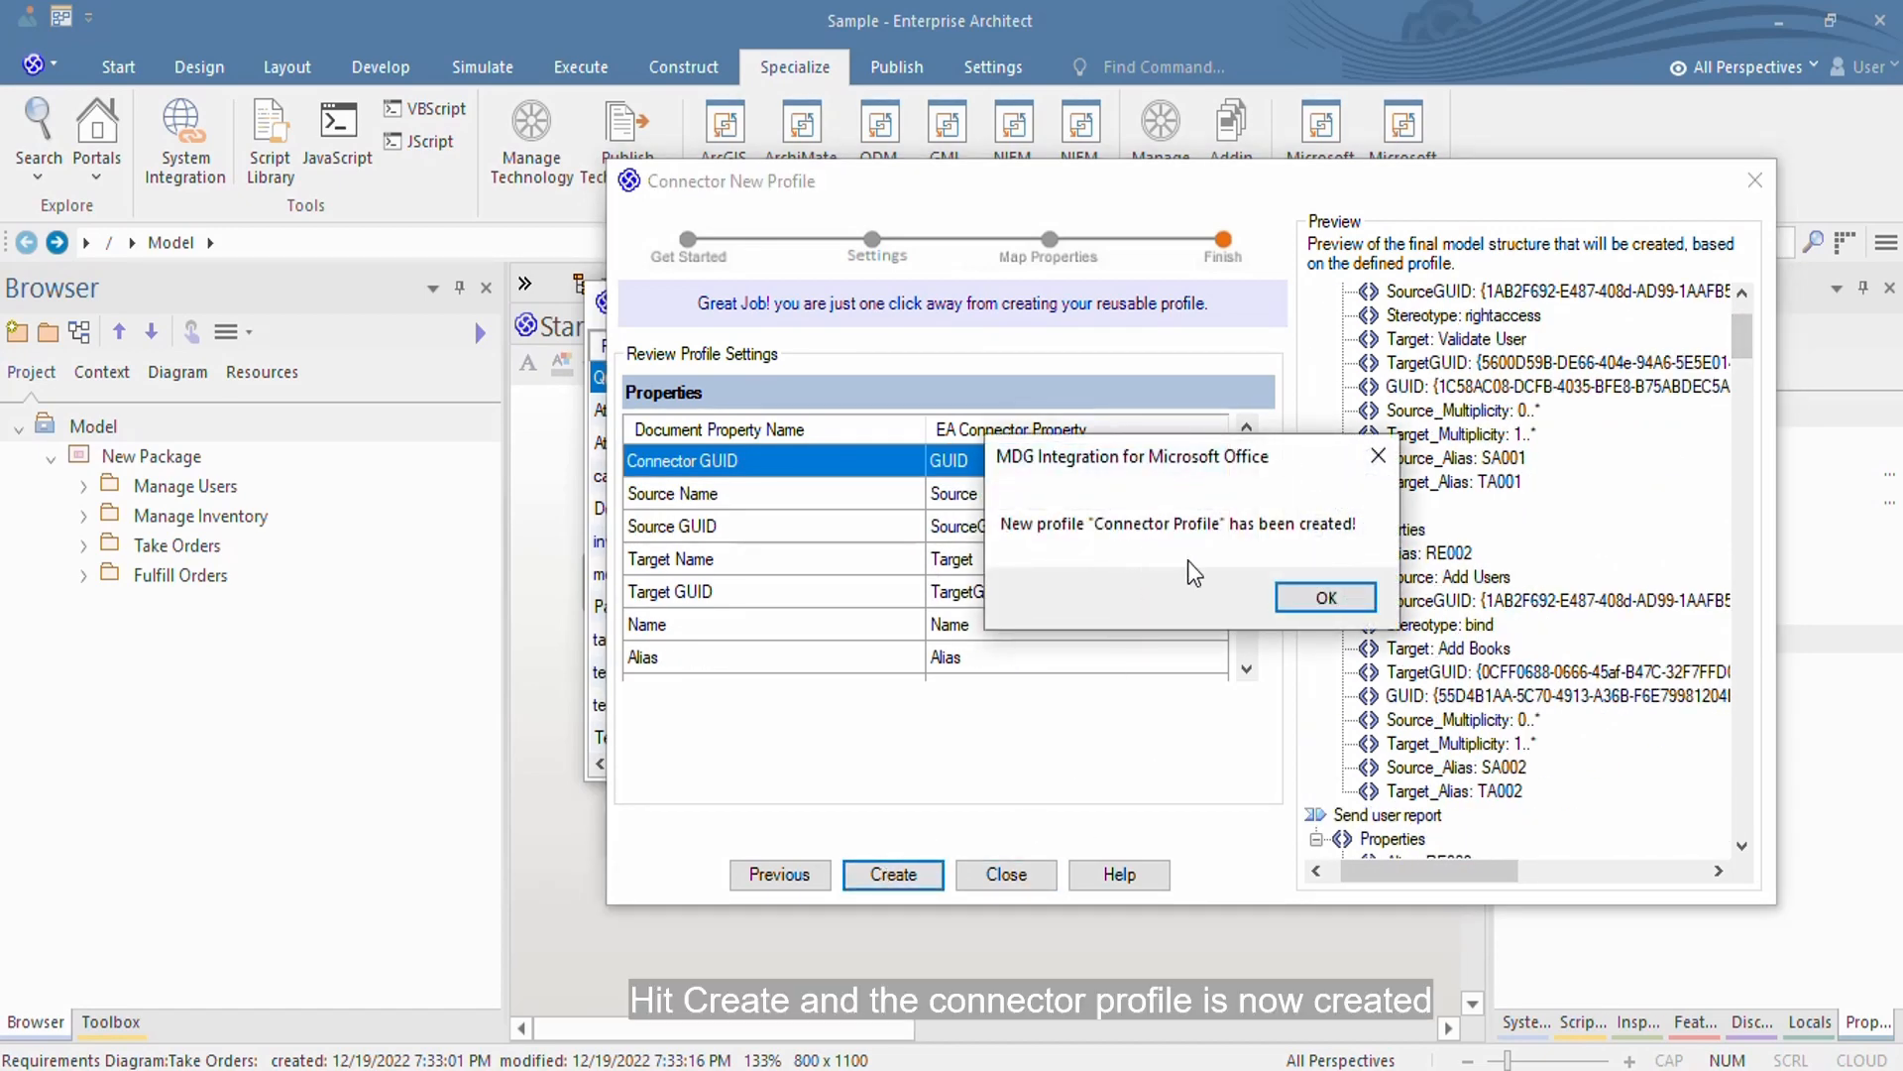
click(1300, 592)
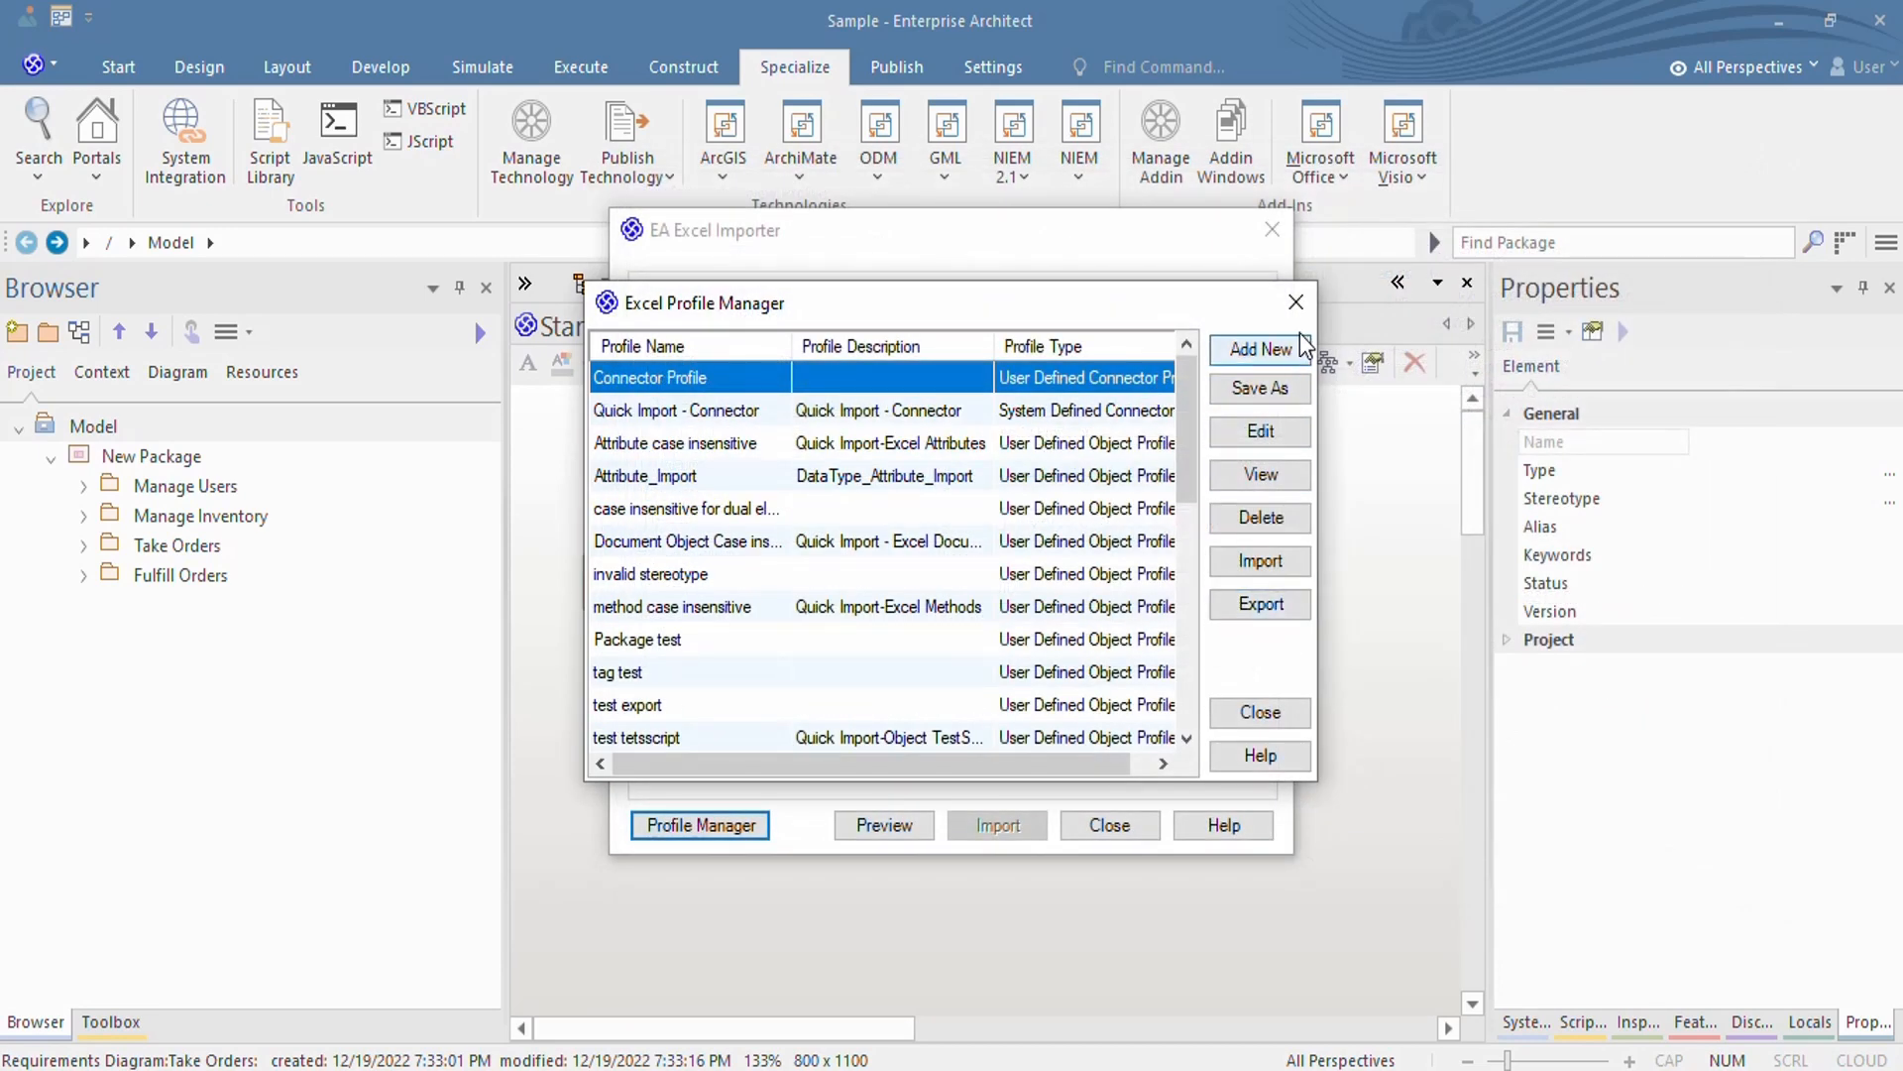
click(1304, 302)
Choose Quick Import - Requirements - With Interdependencies(1).xlsx from Sample Documents as the document to import
click(1221, 304)
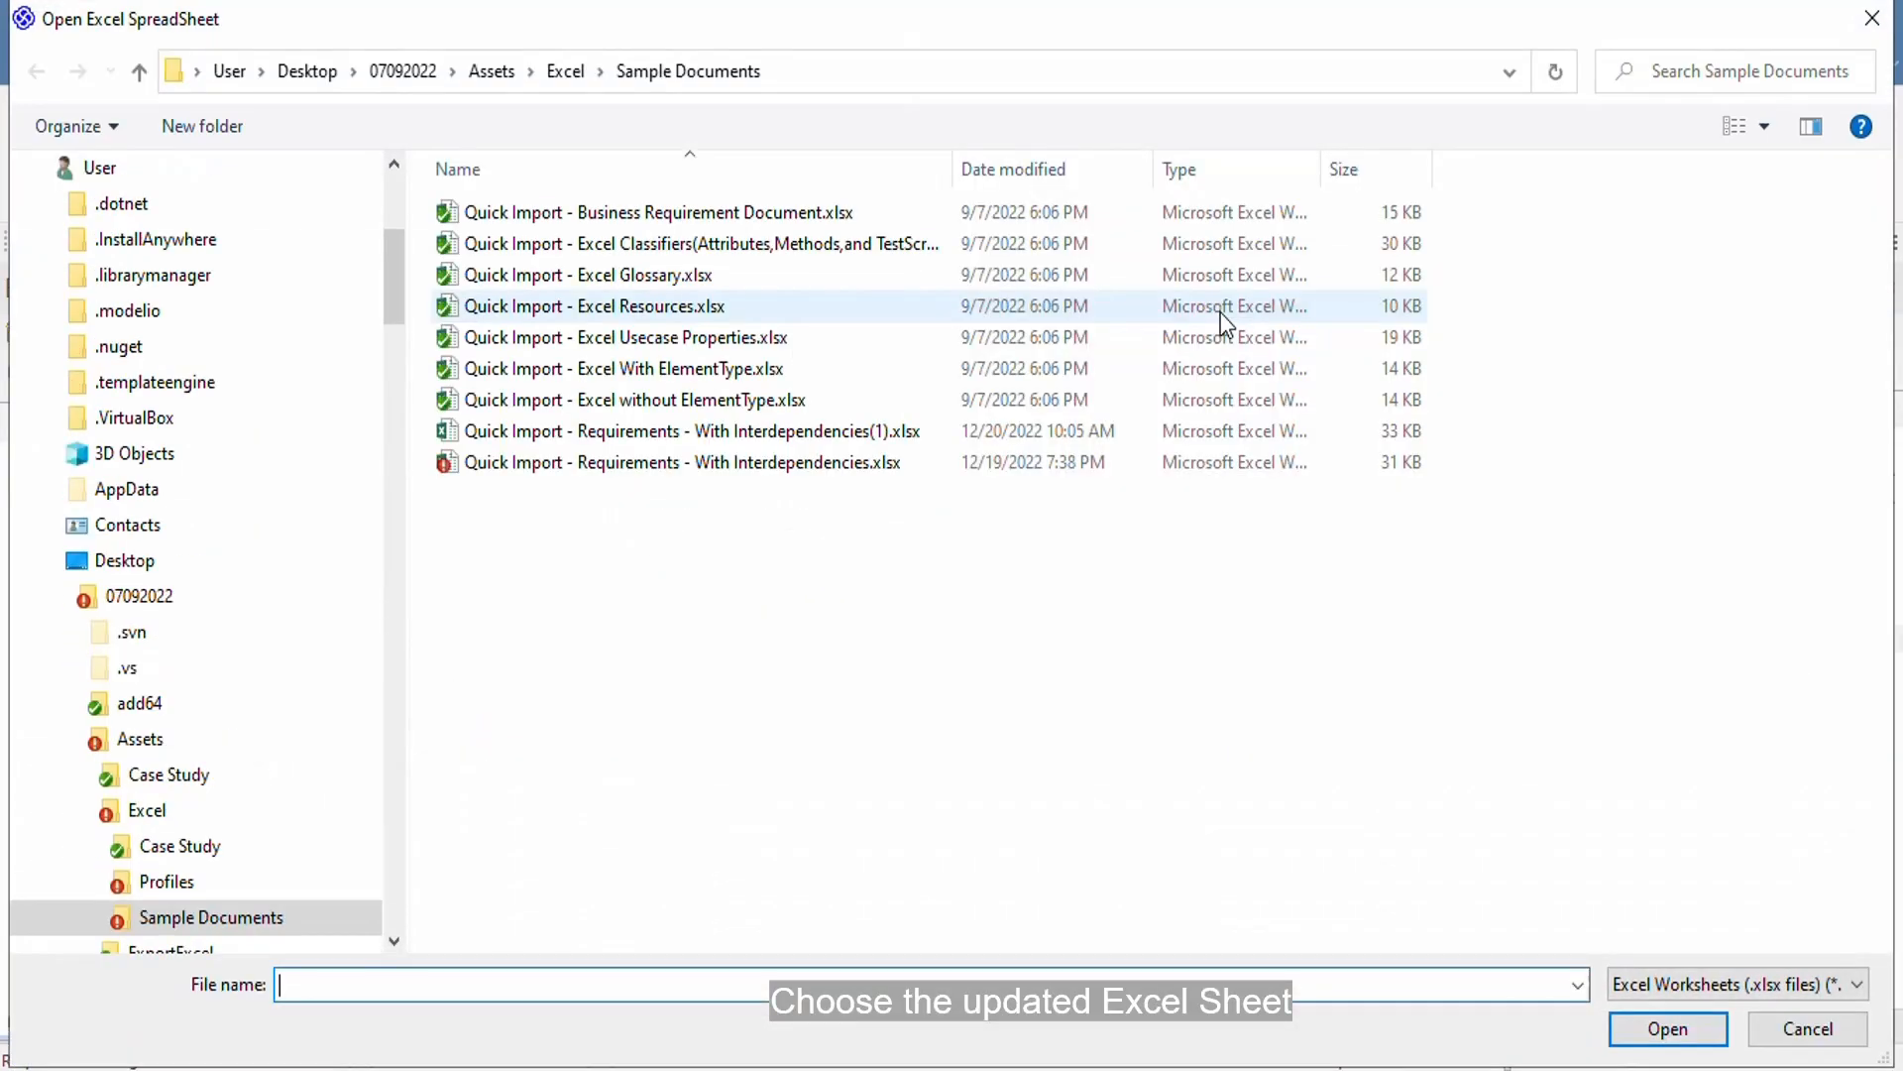
click(949, 428)
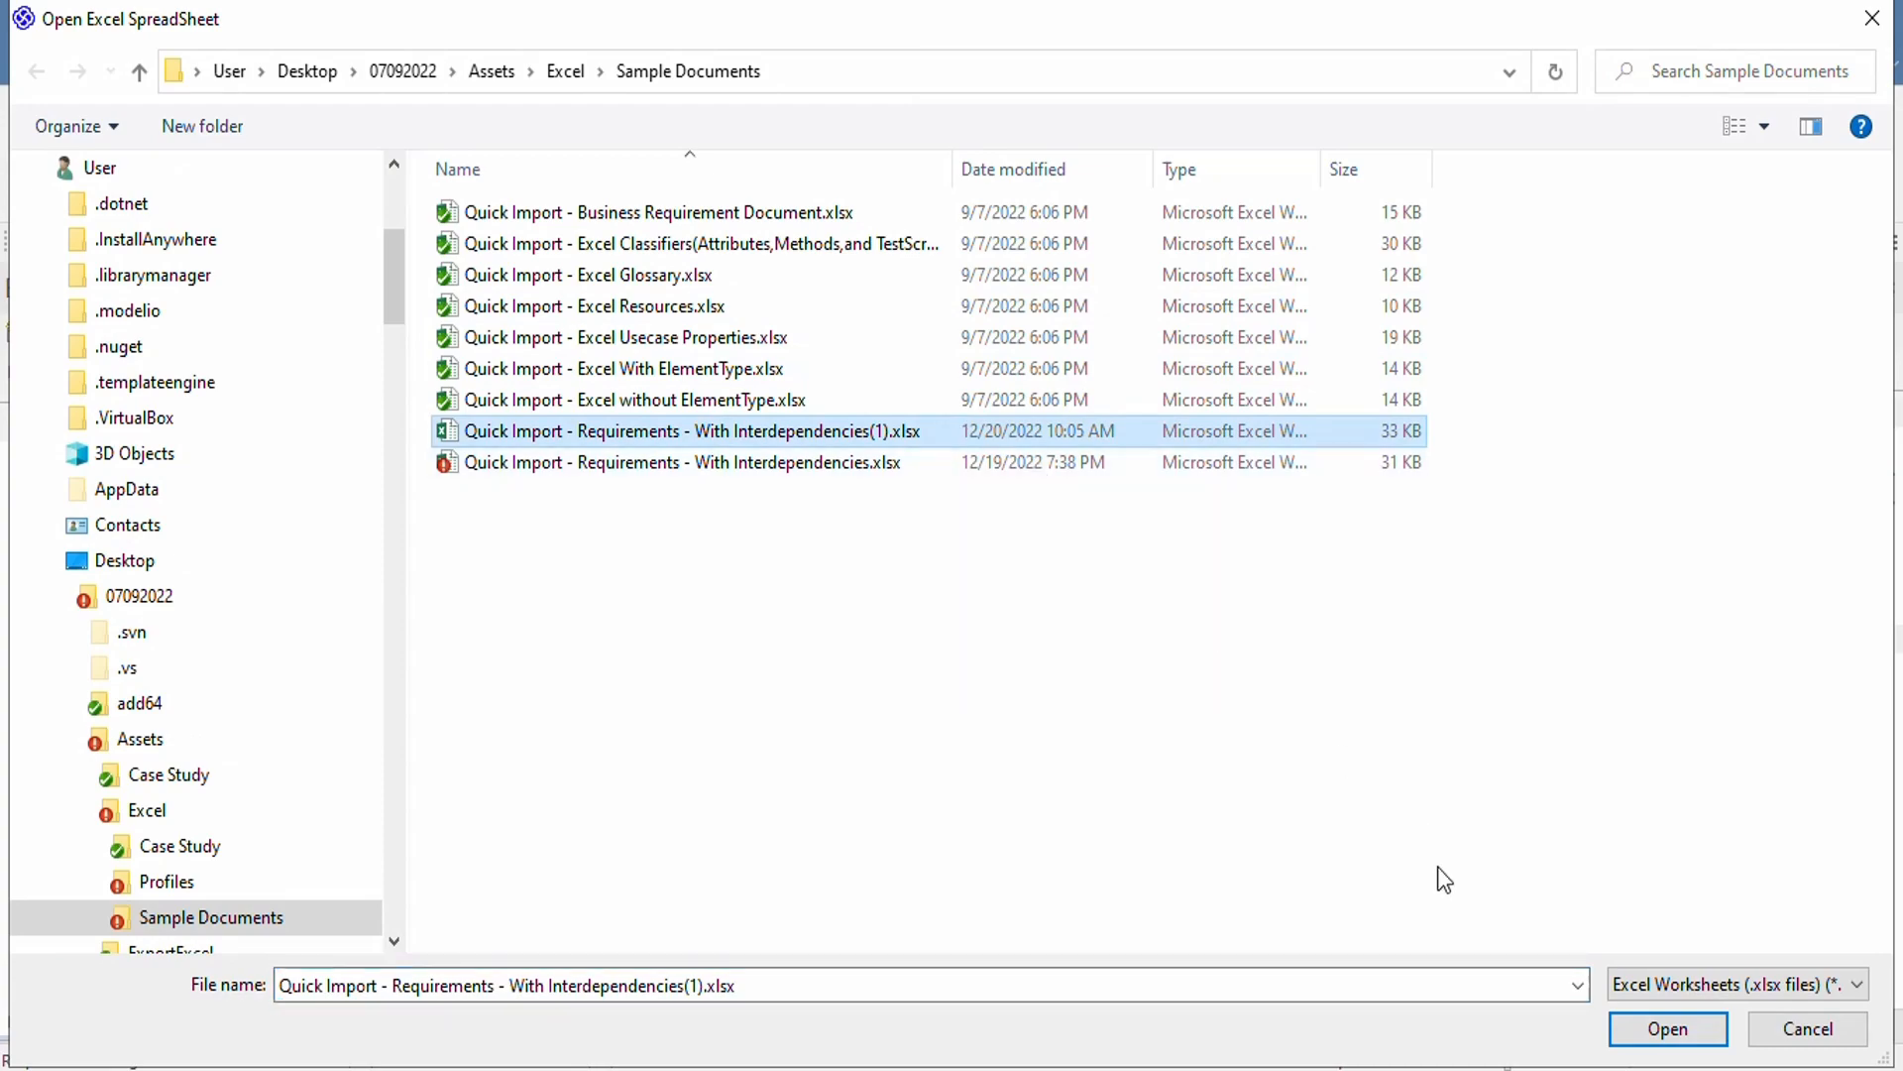
click(1669, 1029)
Set the import to use the Connector Update Info worksheet and the user-defined Connector Profile
click(1111, 342)
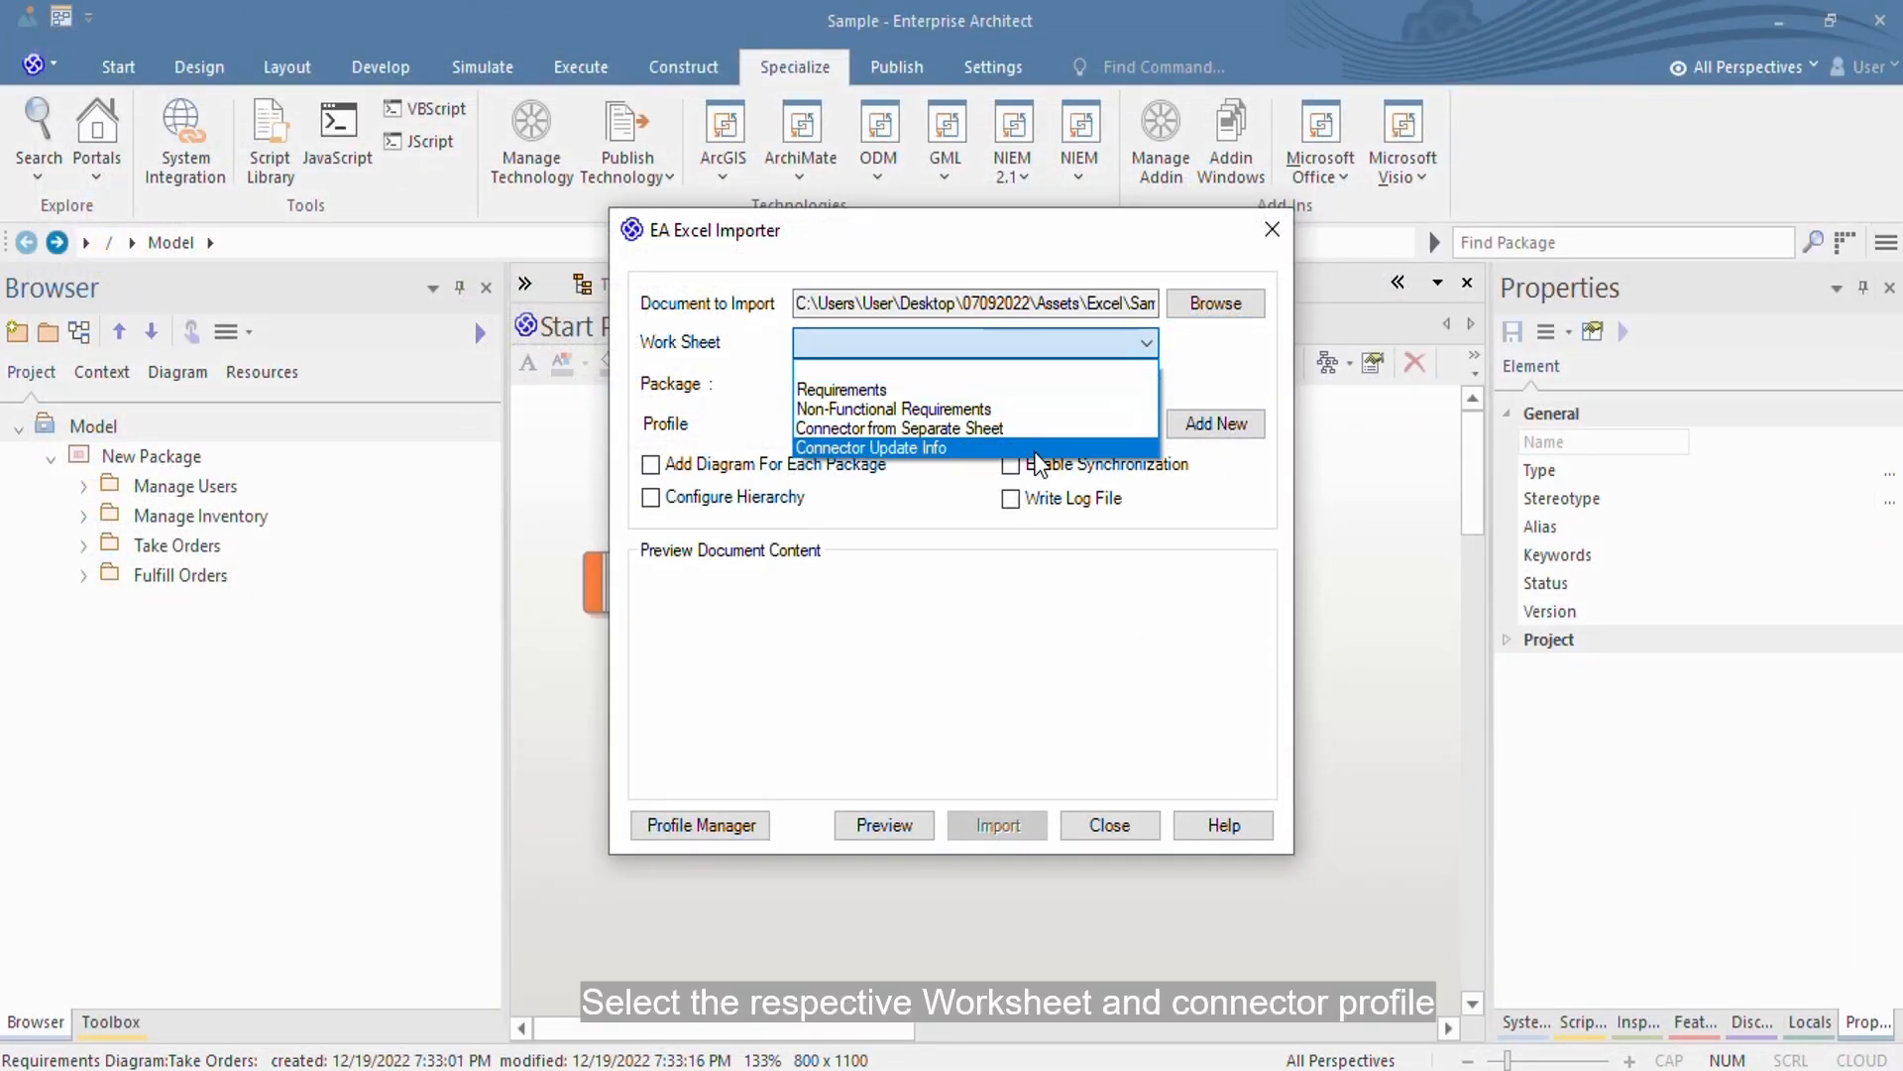
click(1035, 452)
click(1105, 425)
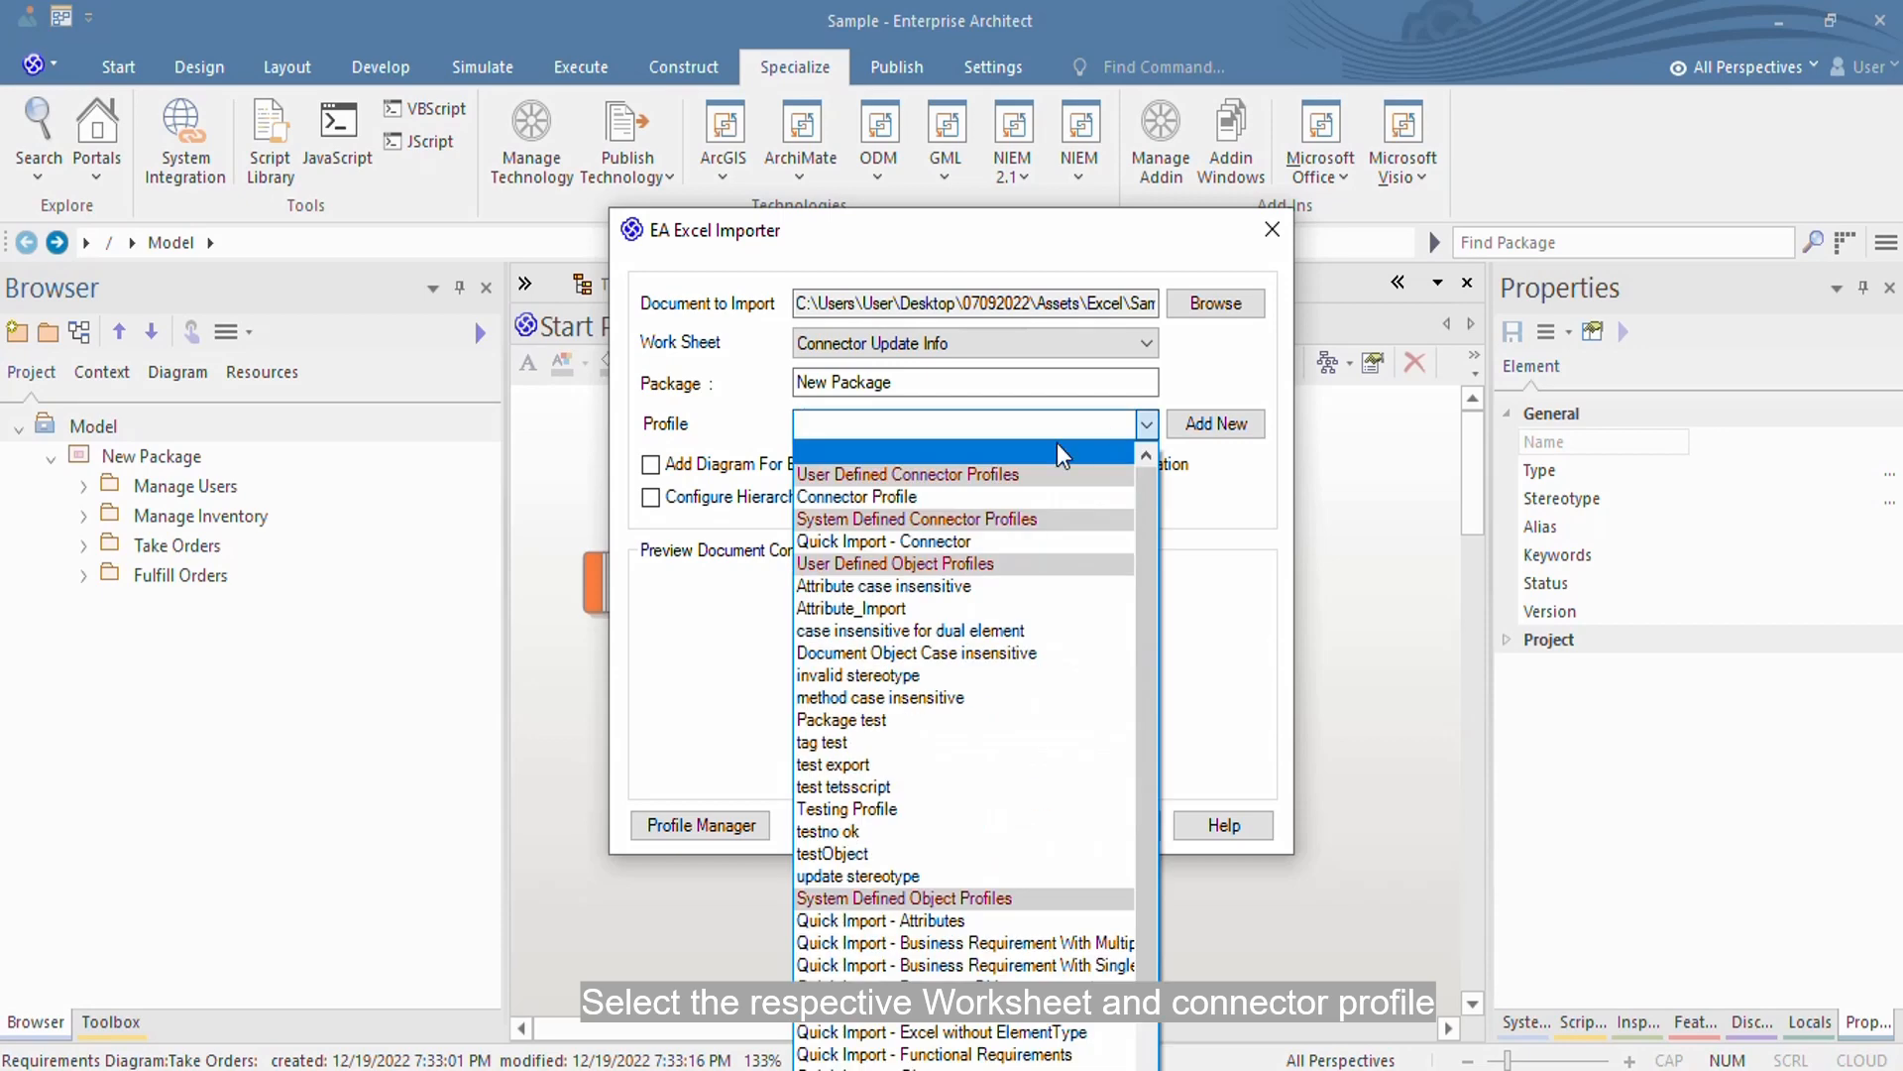
click(974, 498)
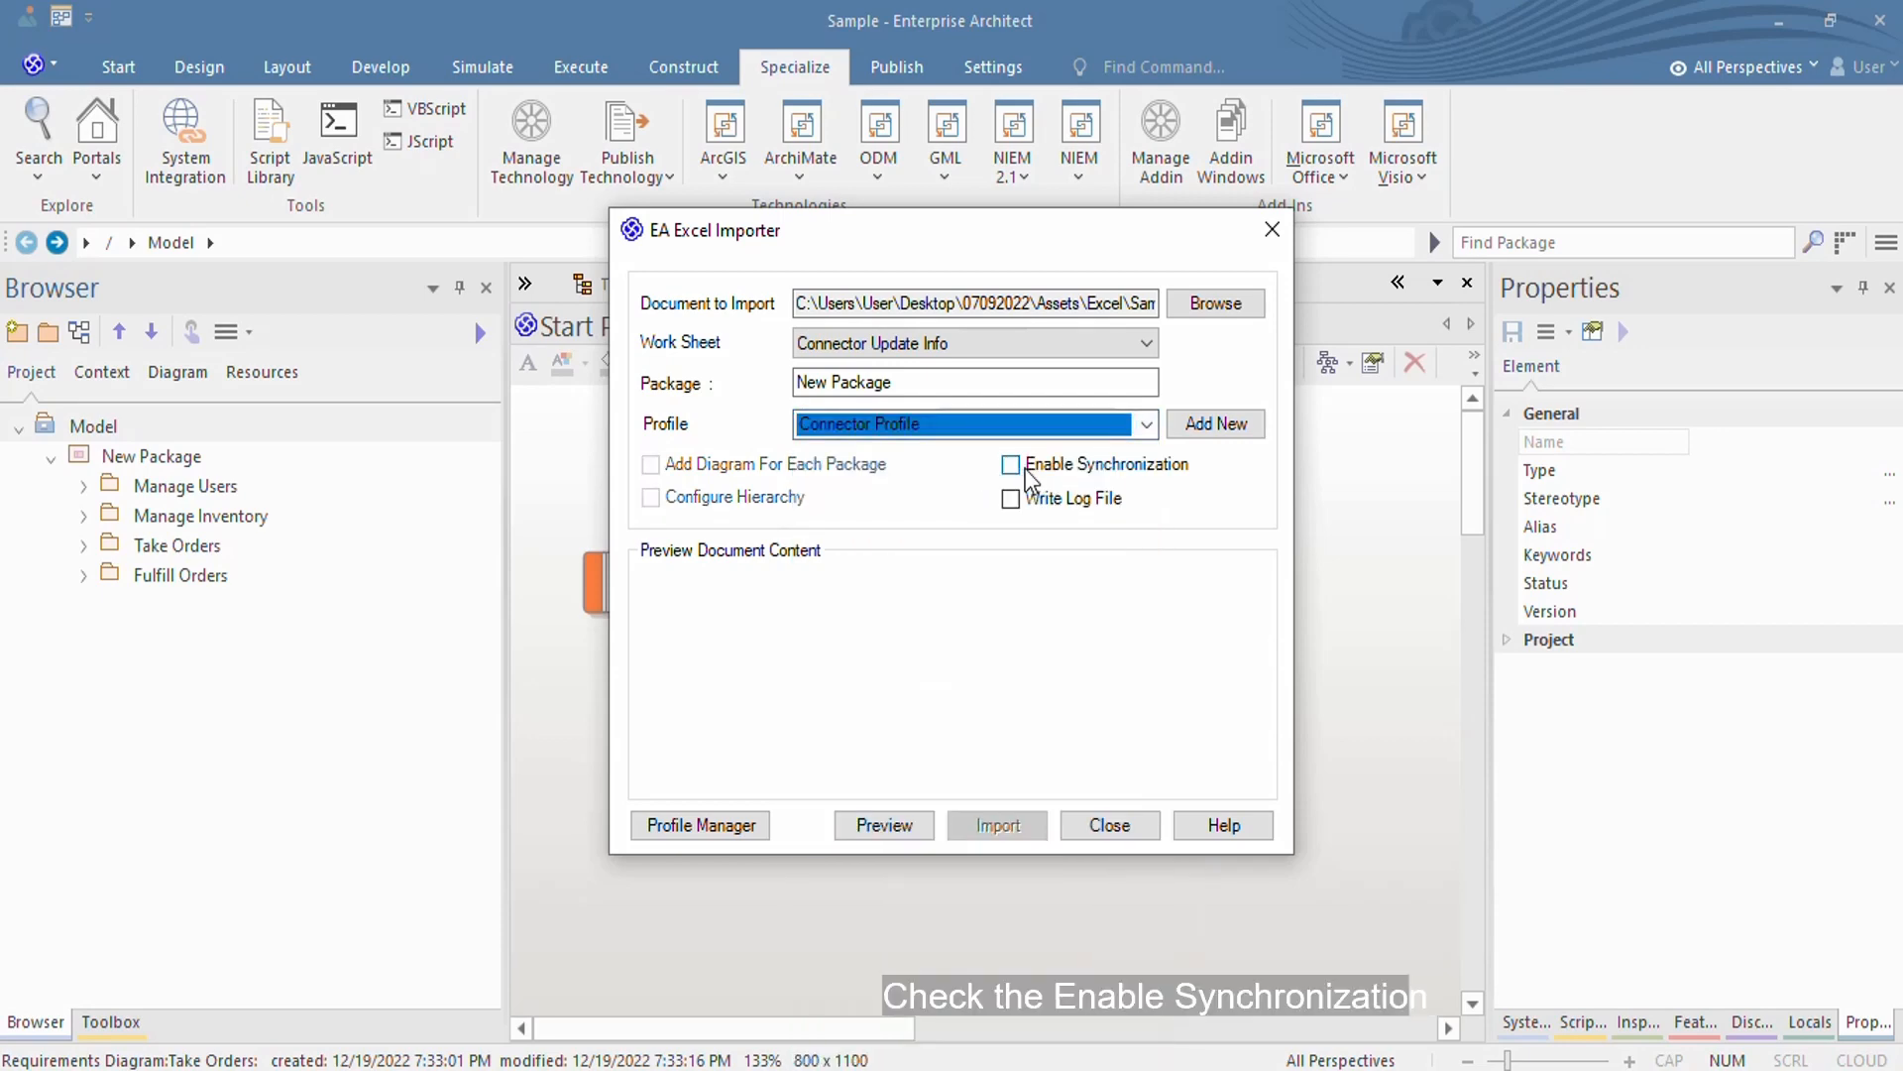
Enable synchronization with the proposed backup document settings and turn on writing a log file
click(1015, 467)
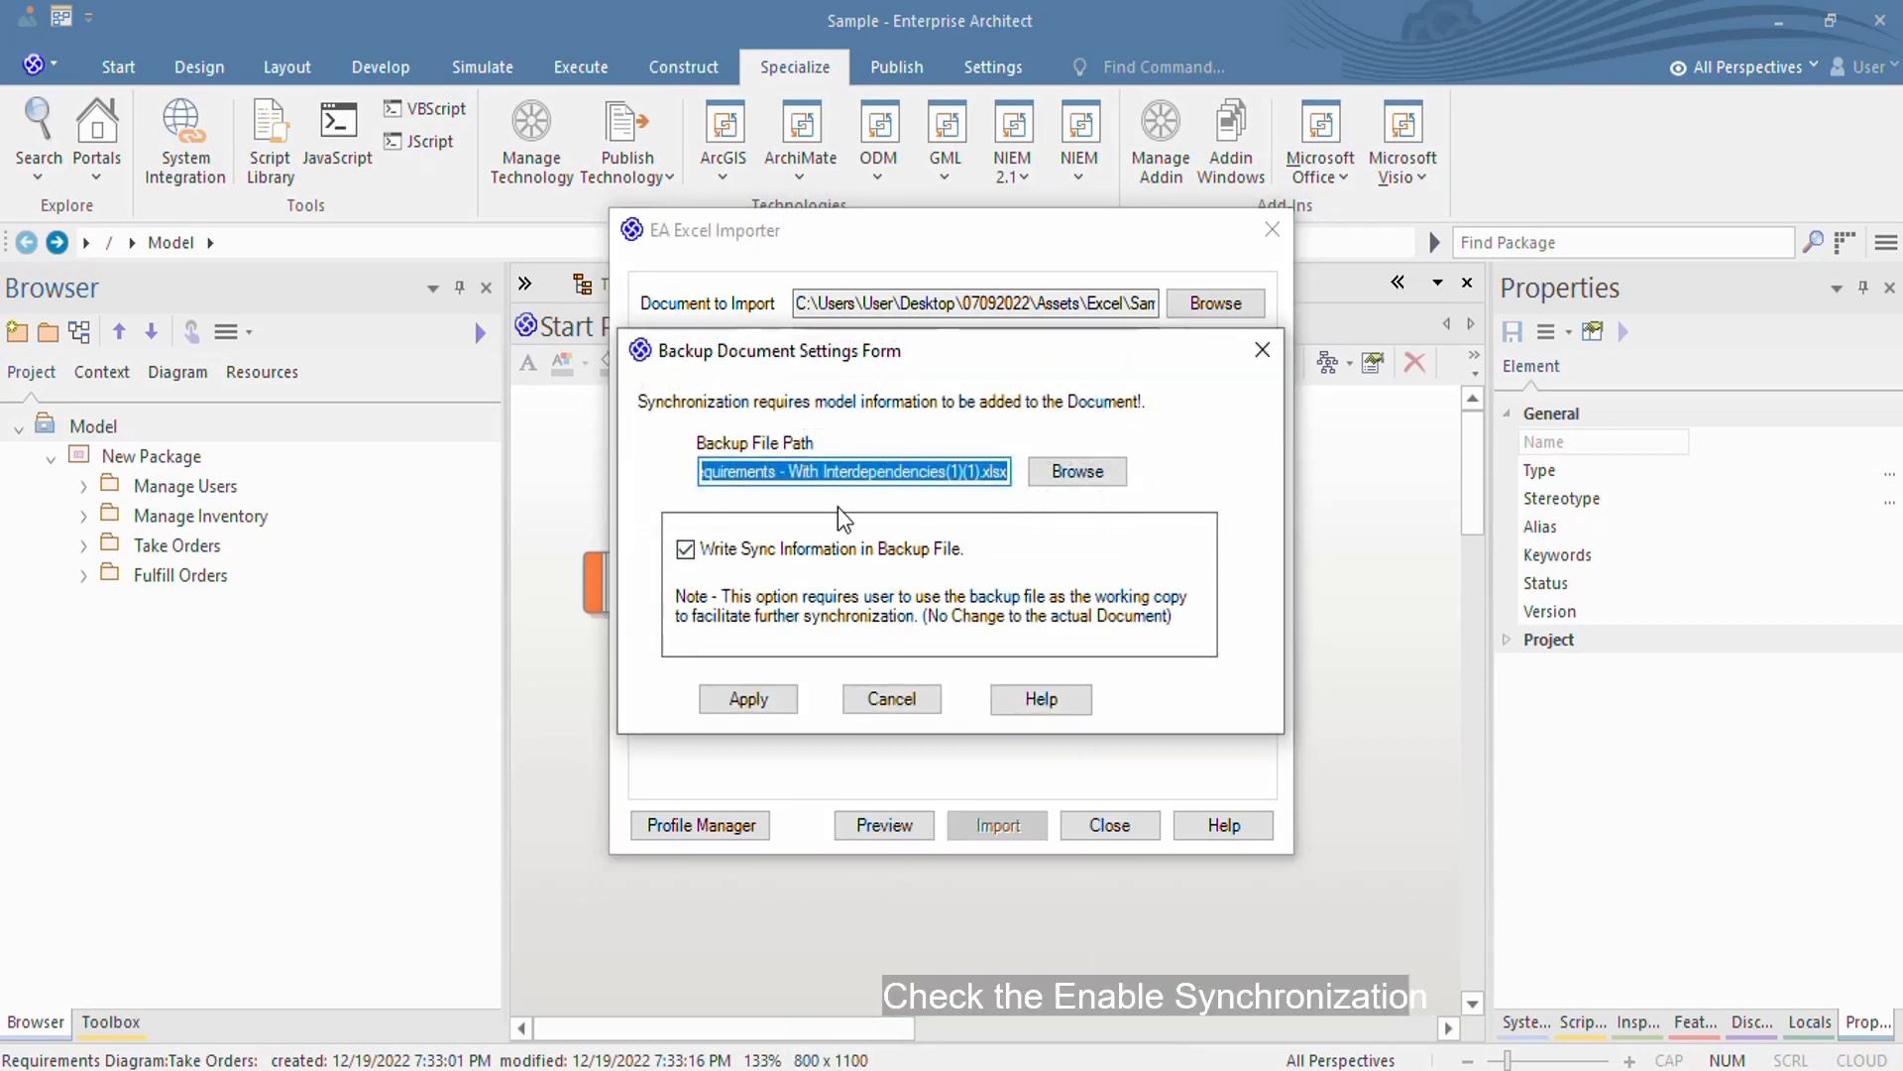
click(783, 702)
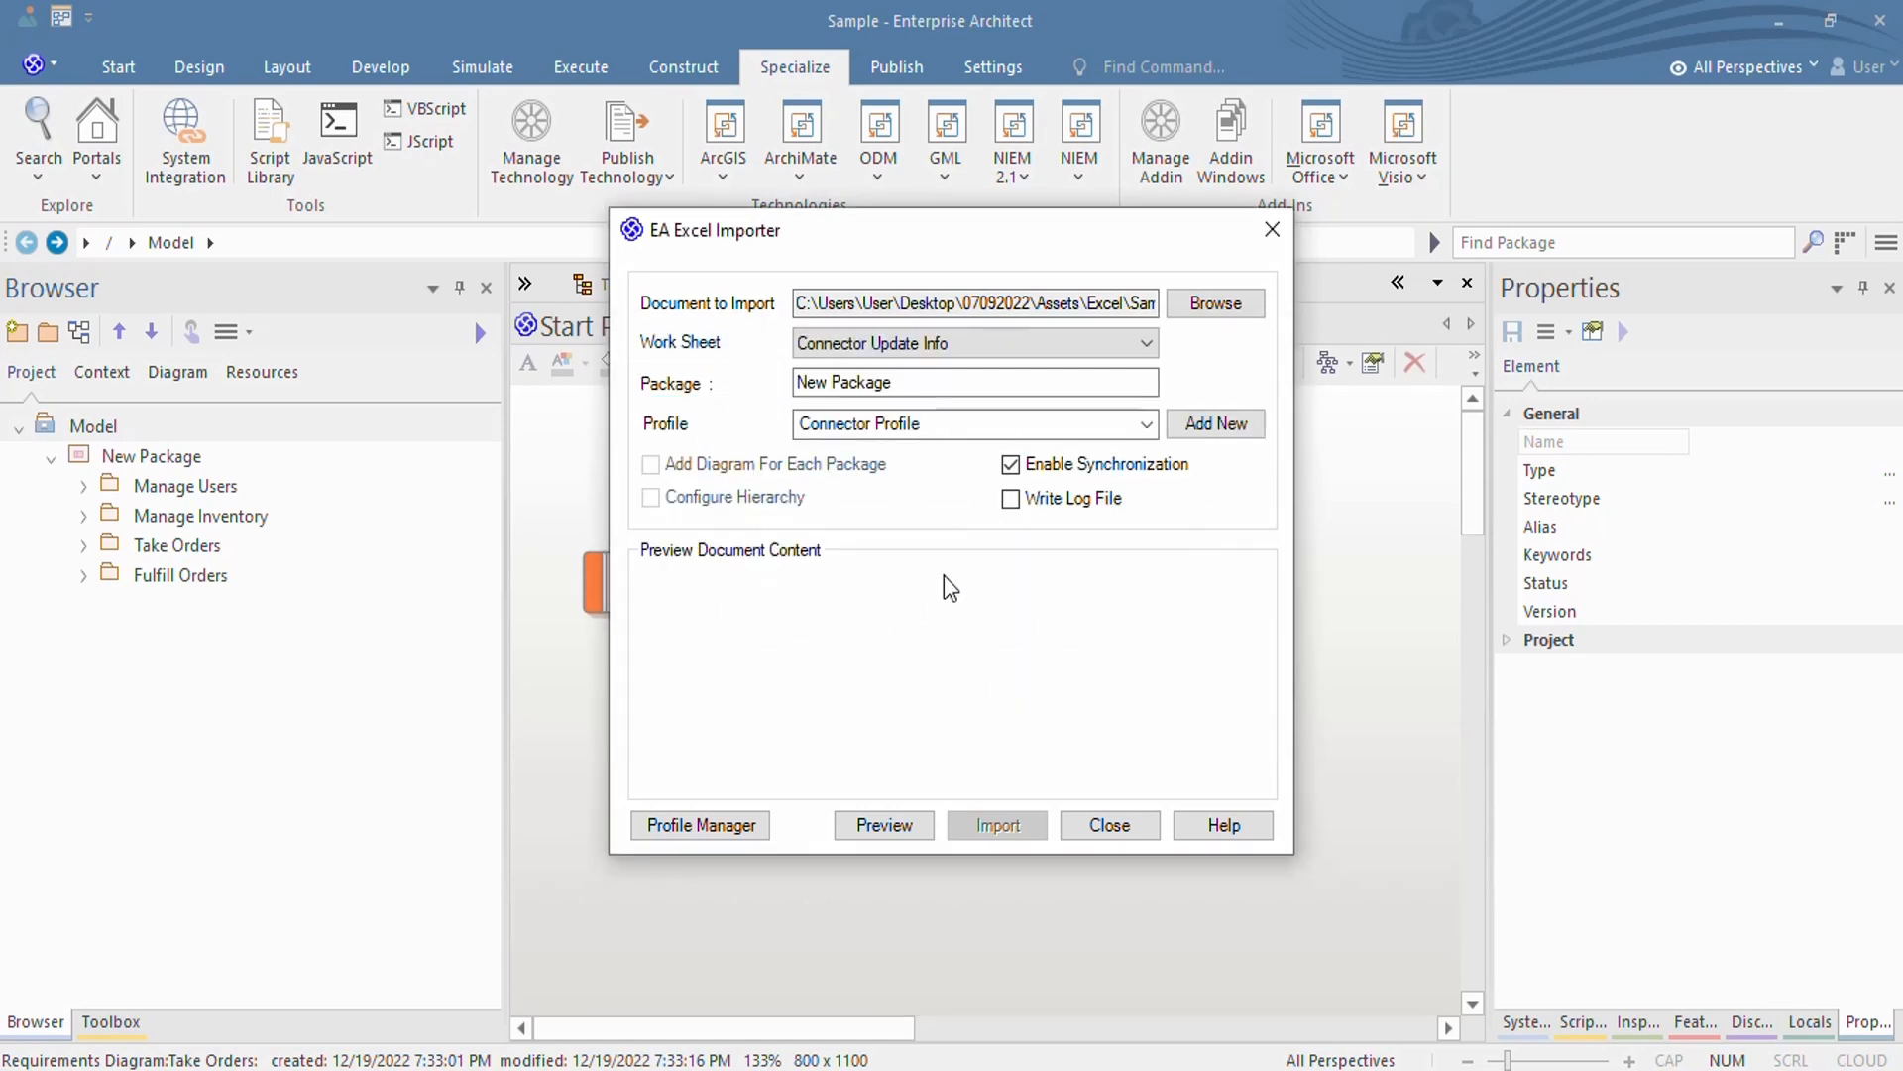
click(1011, 499)
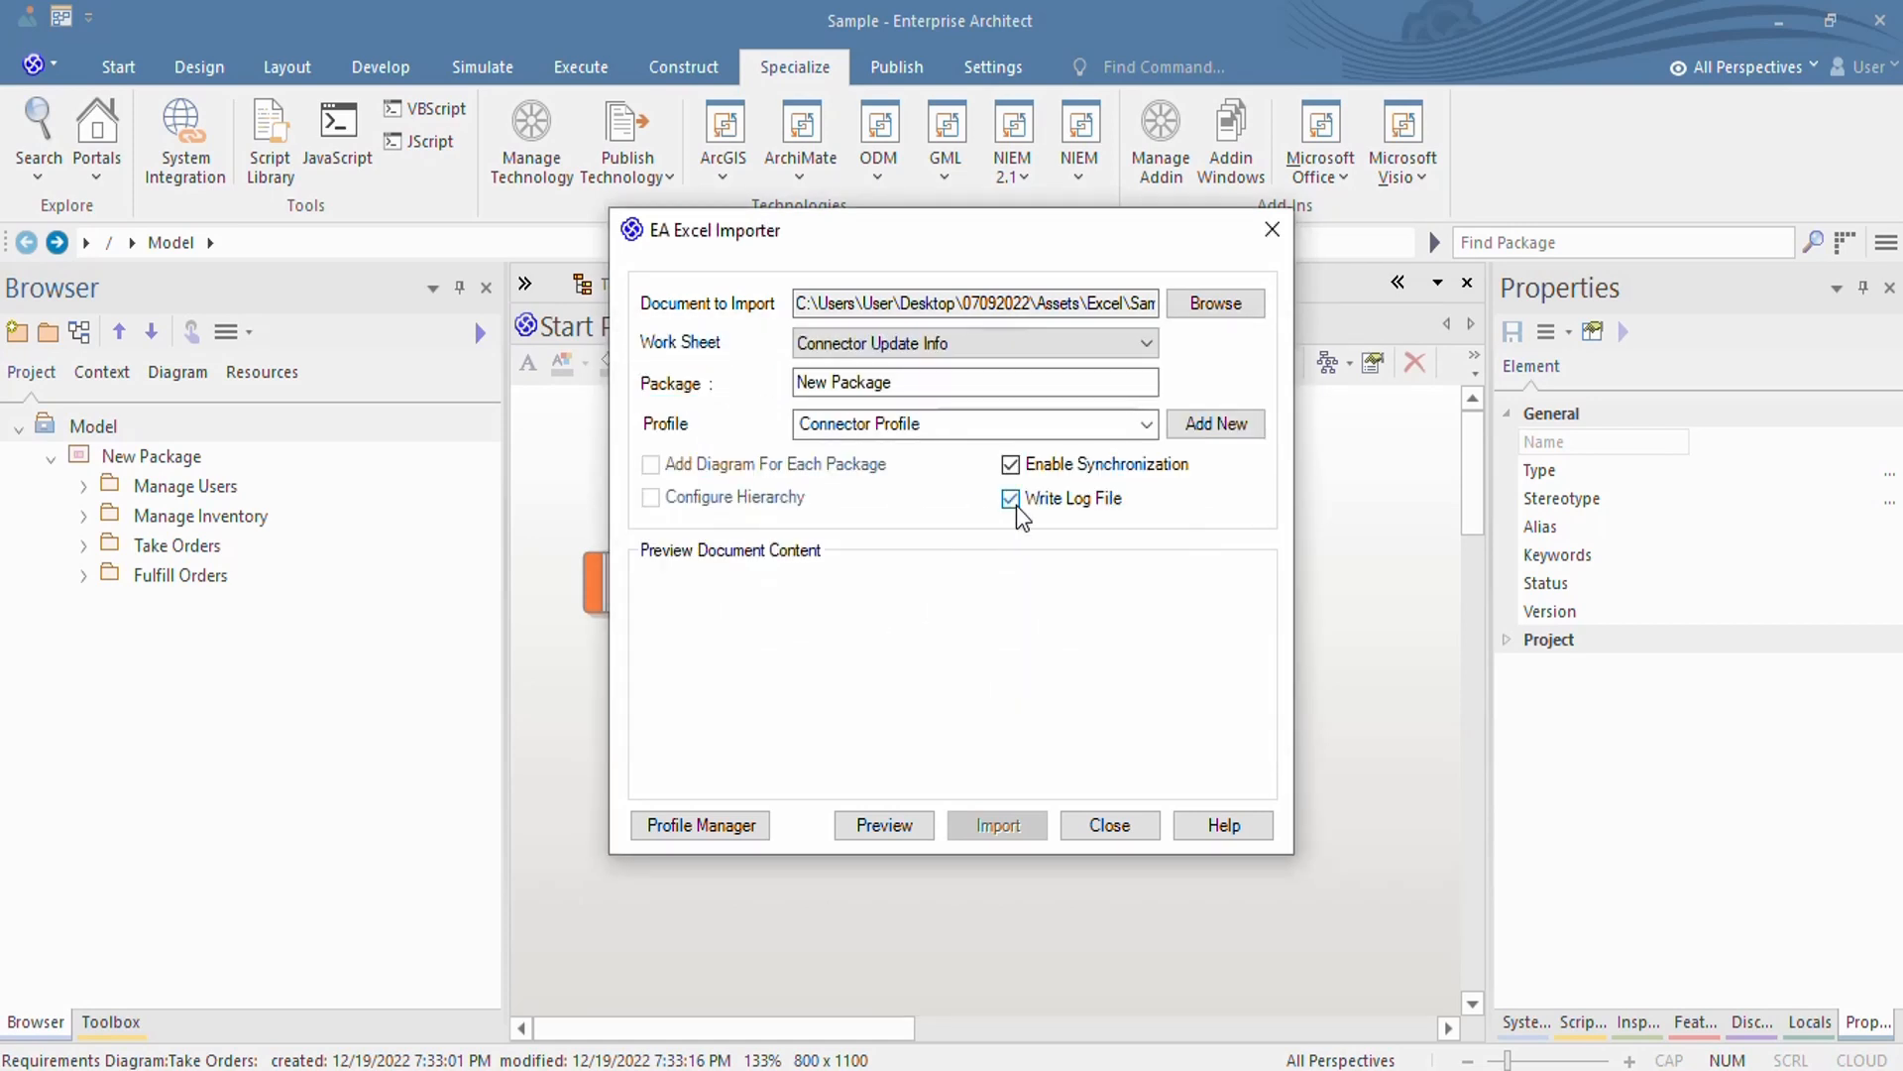
Preview the connector details, import them into the model and close the import summary, progress and importer windows
click(895, 828)
mouse_move(1252, 614)
mouse_down()
mouse_move(1255, 658)
mouse_move(1261, 597)
mouse_up()
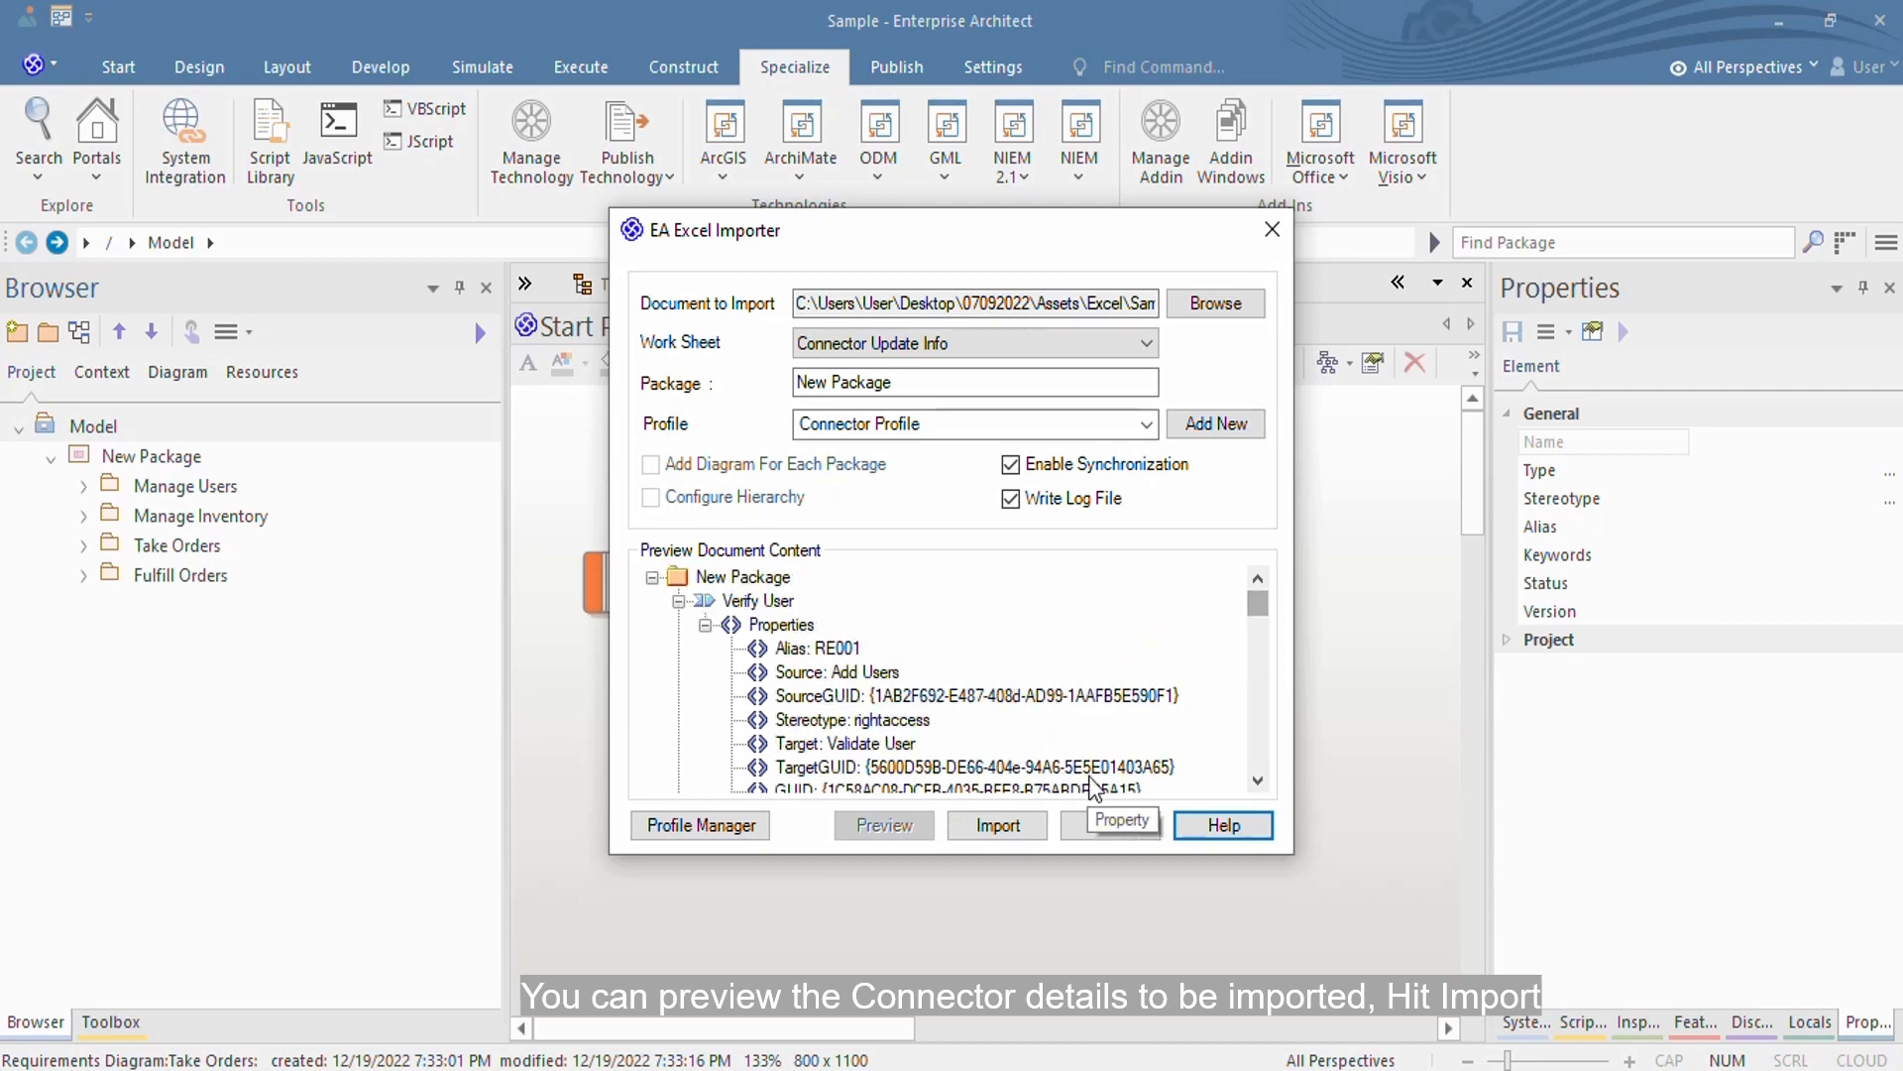
click(1003, 829)
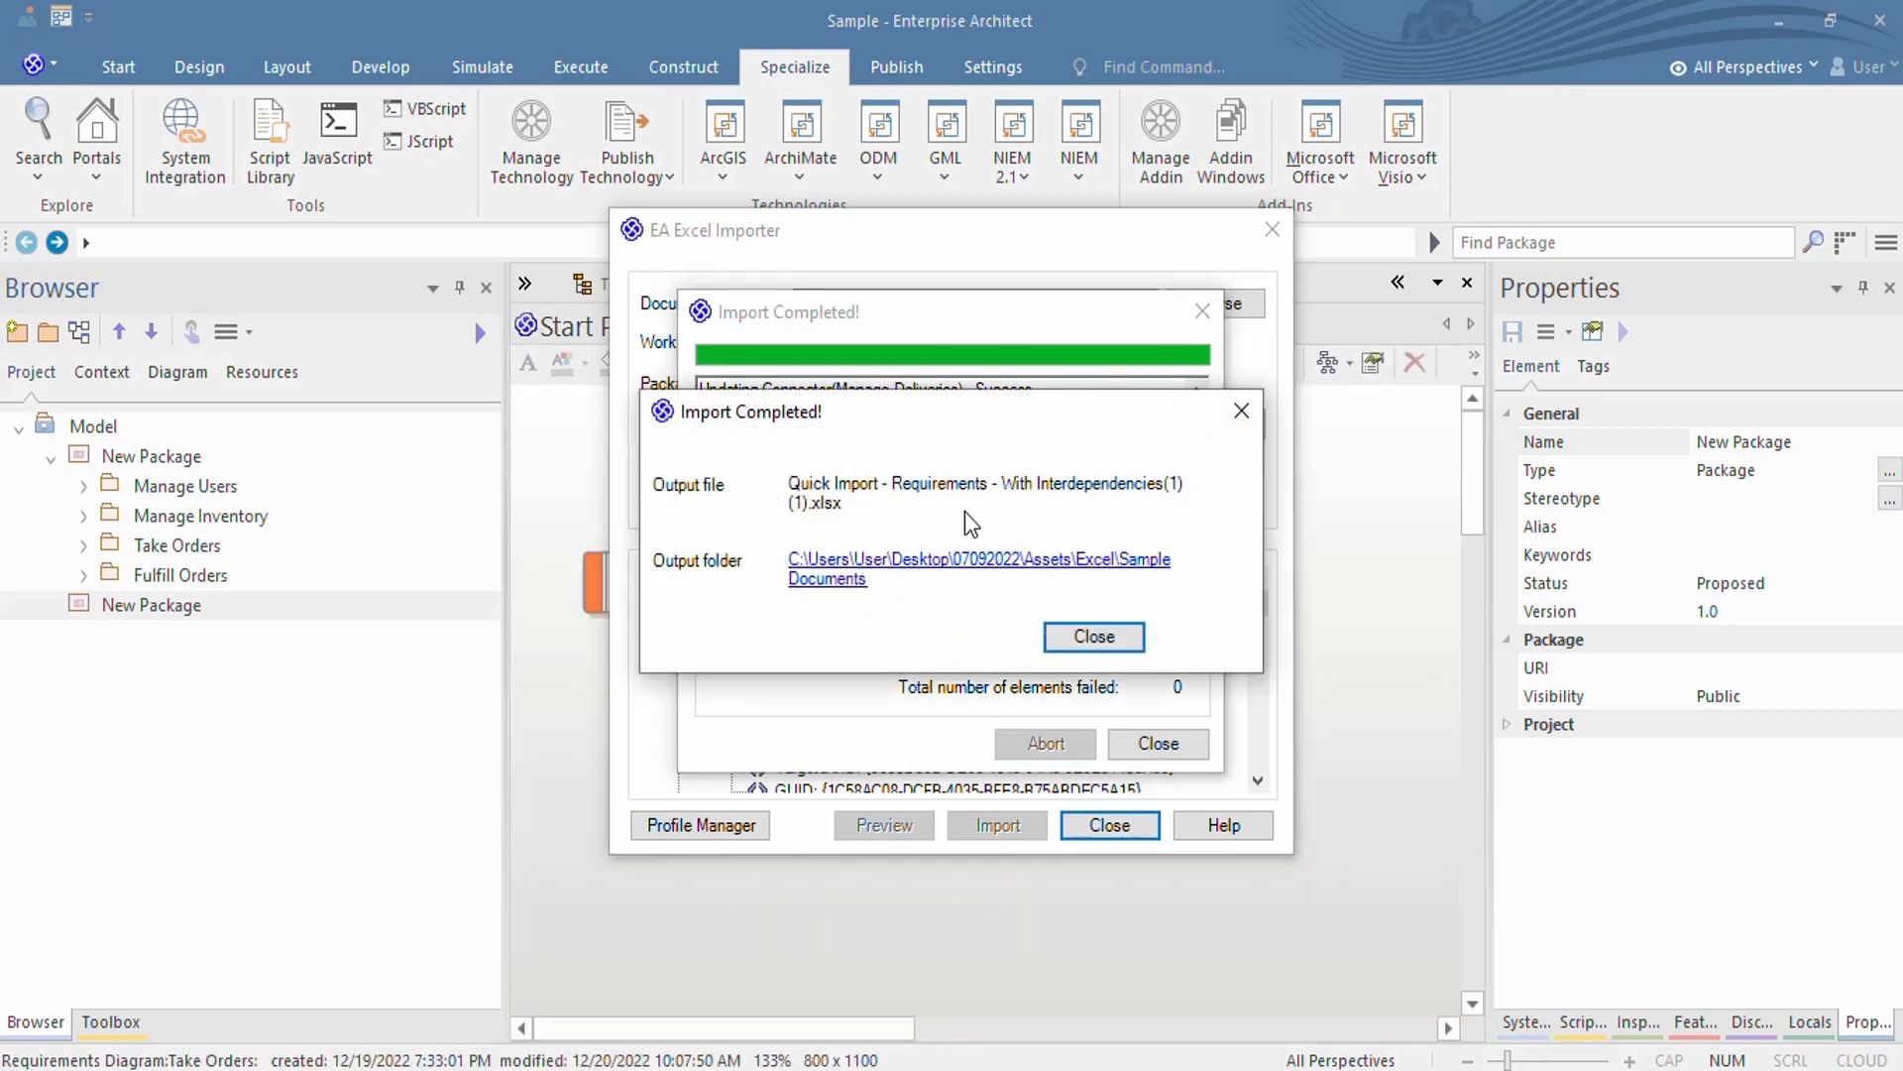
click(1093, 635)
click(1134, 746)
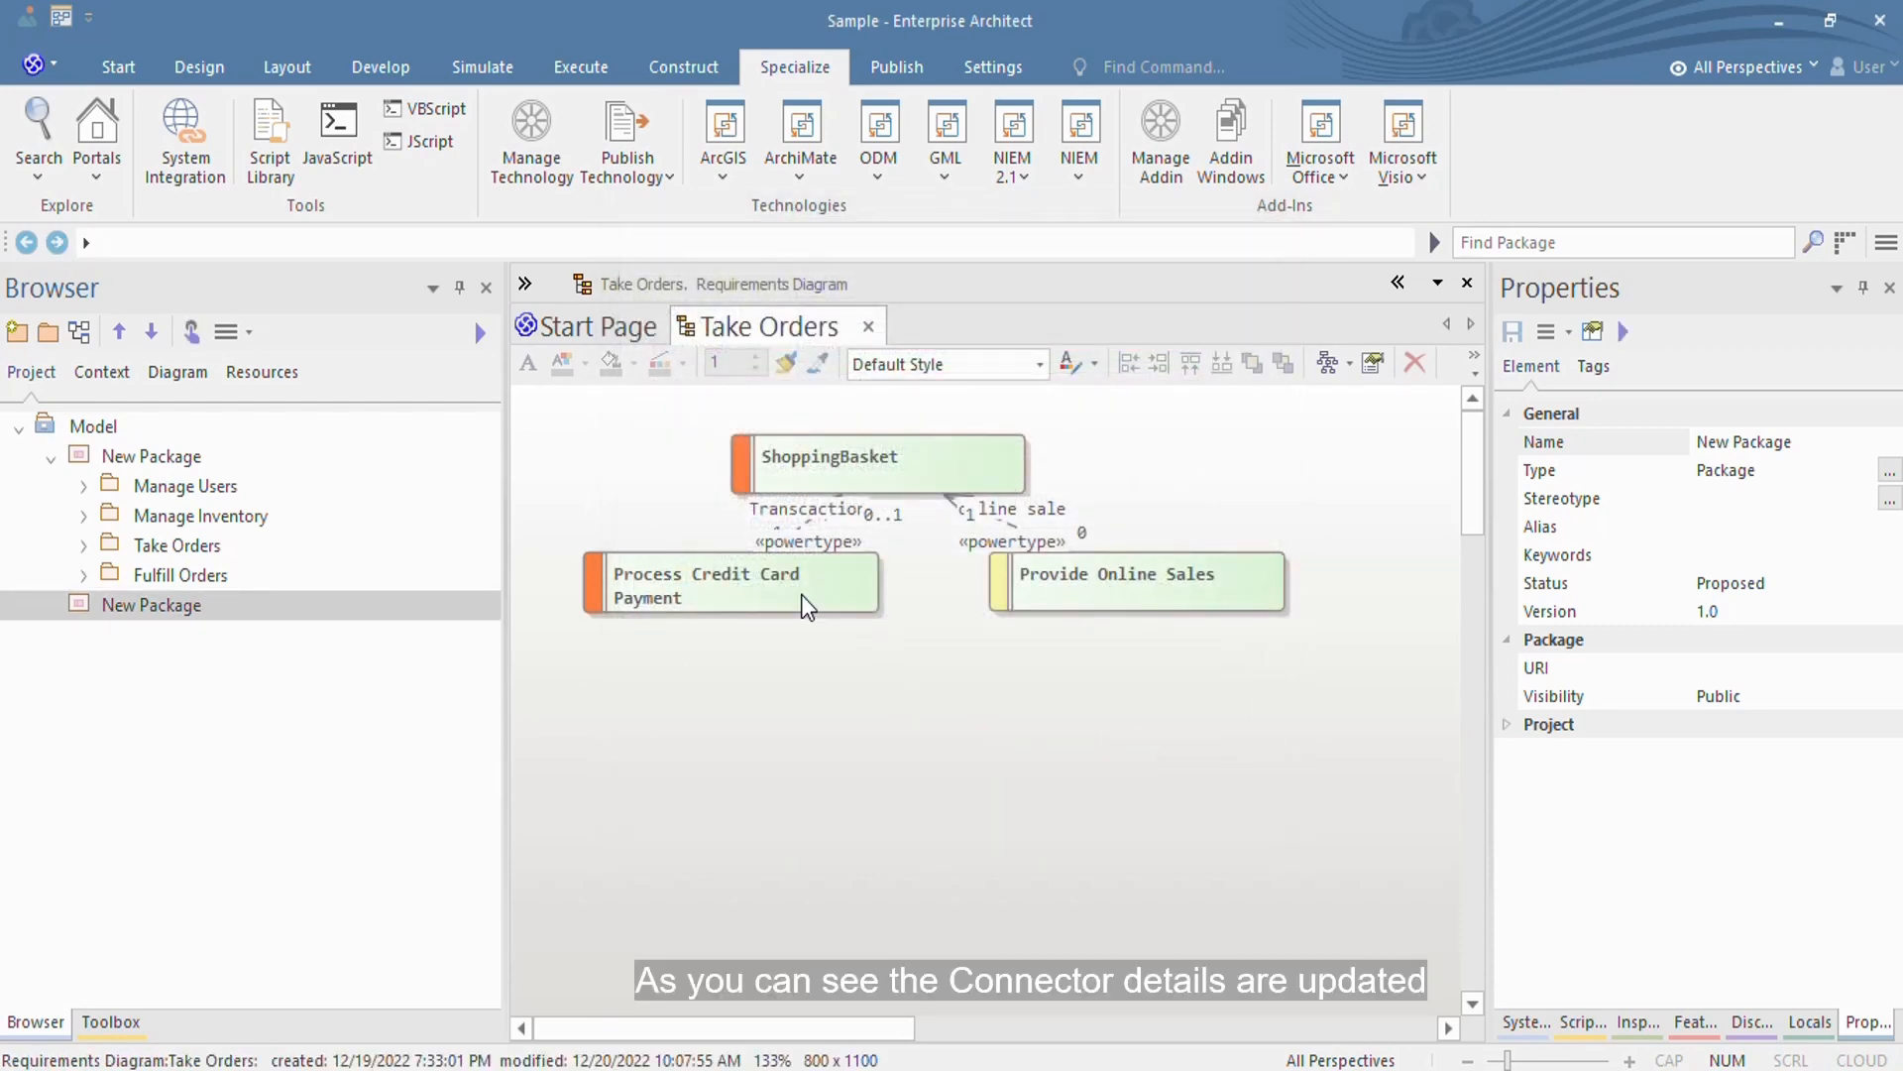
Move Process Credit Card Payment and Provide Online Sales lower in the diagram, and review the properties and both ends of the Process Credit Card Payment–ShoppingBasket connector
drag(801, 593, 811, 685)
drag(1084, 587, 1093, 735)
click(835, 587)
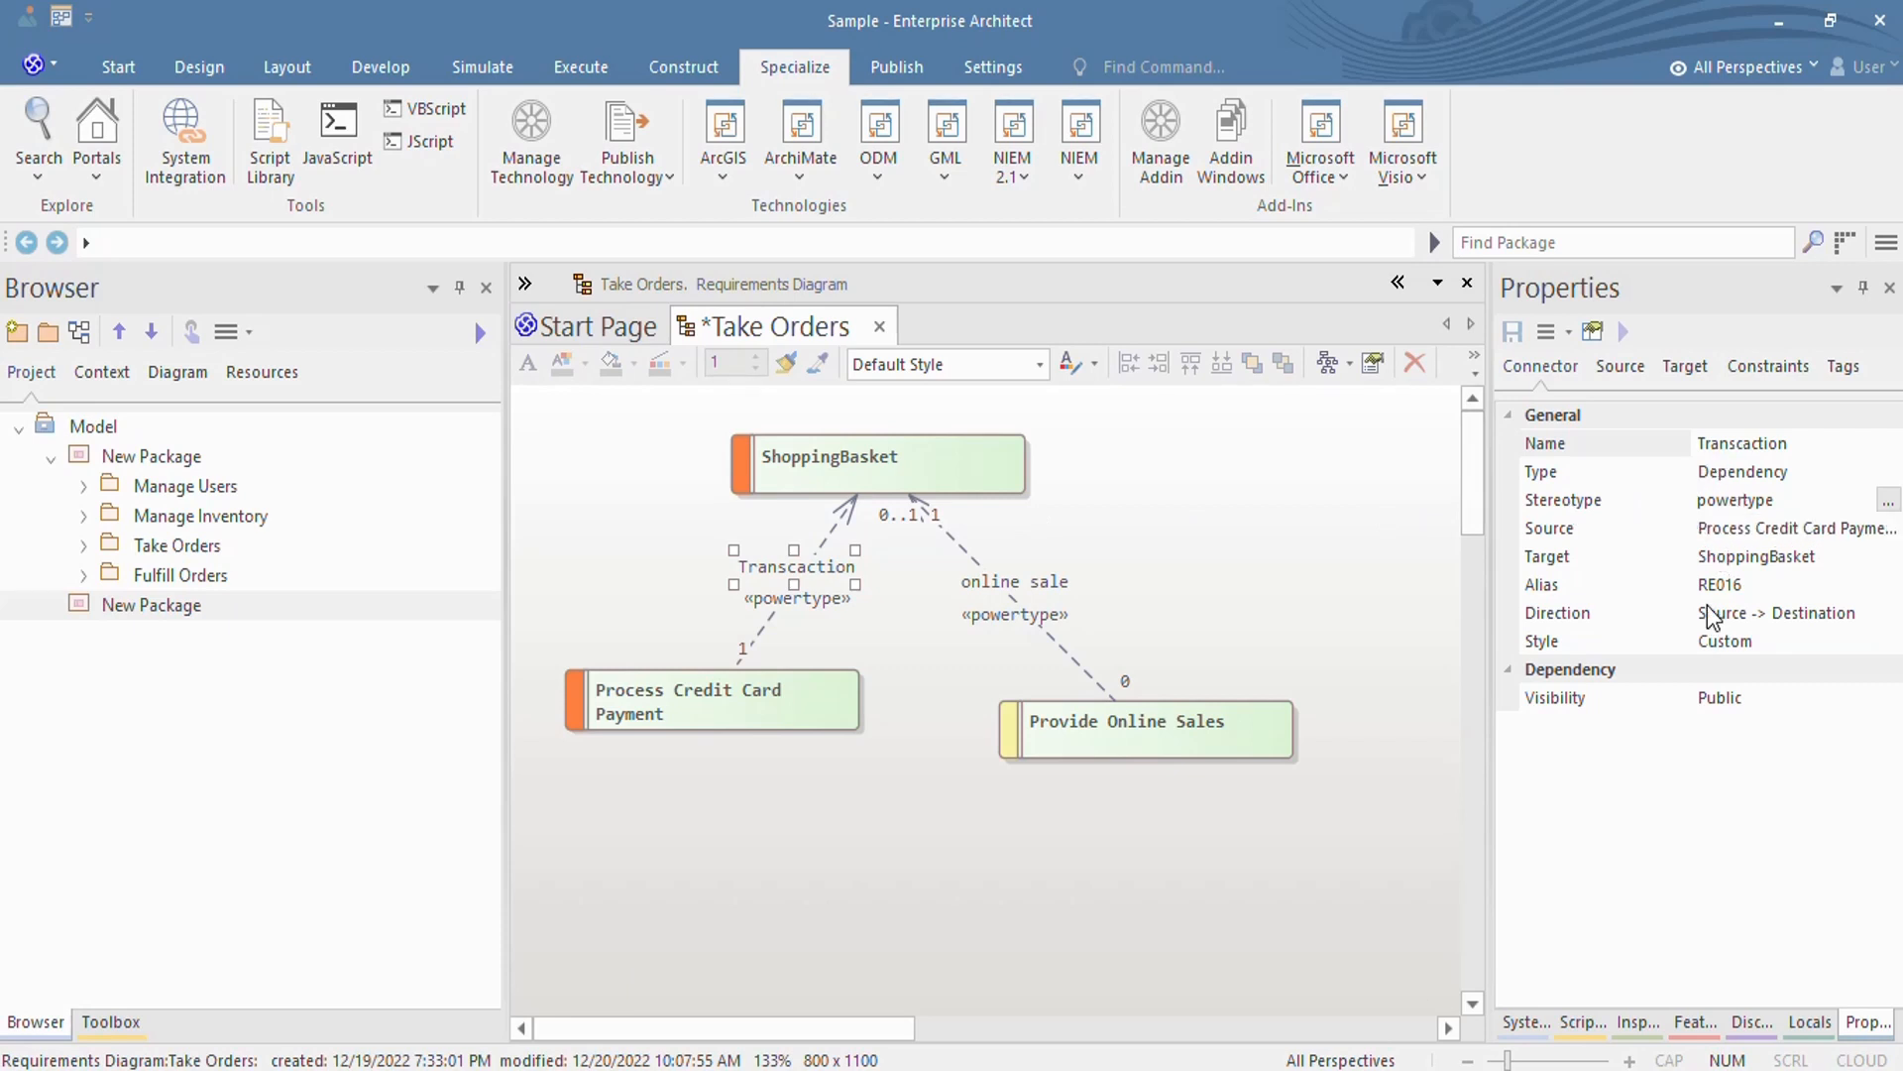
click(1618, 375)
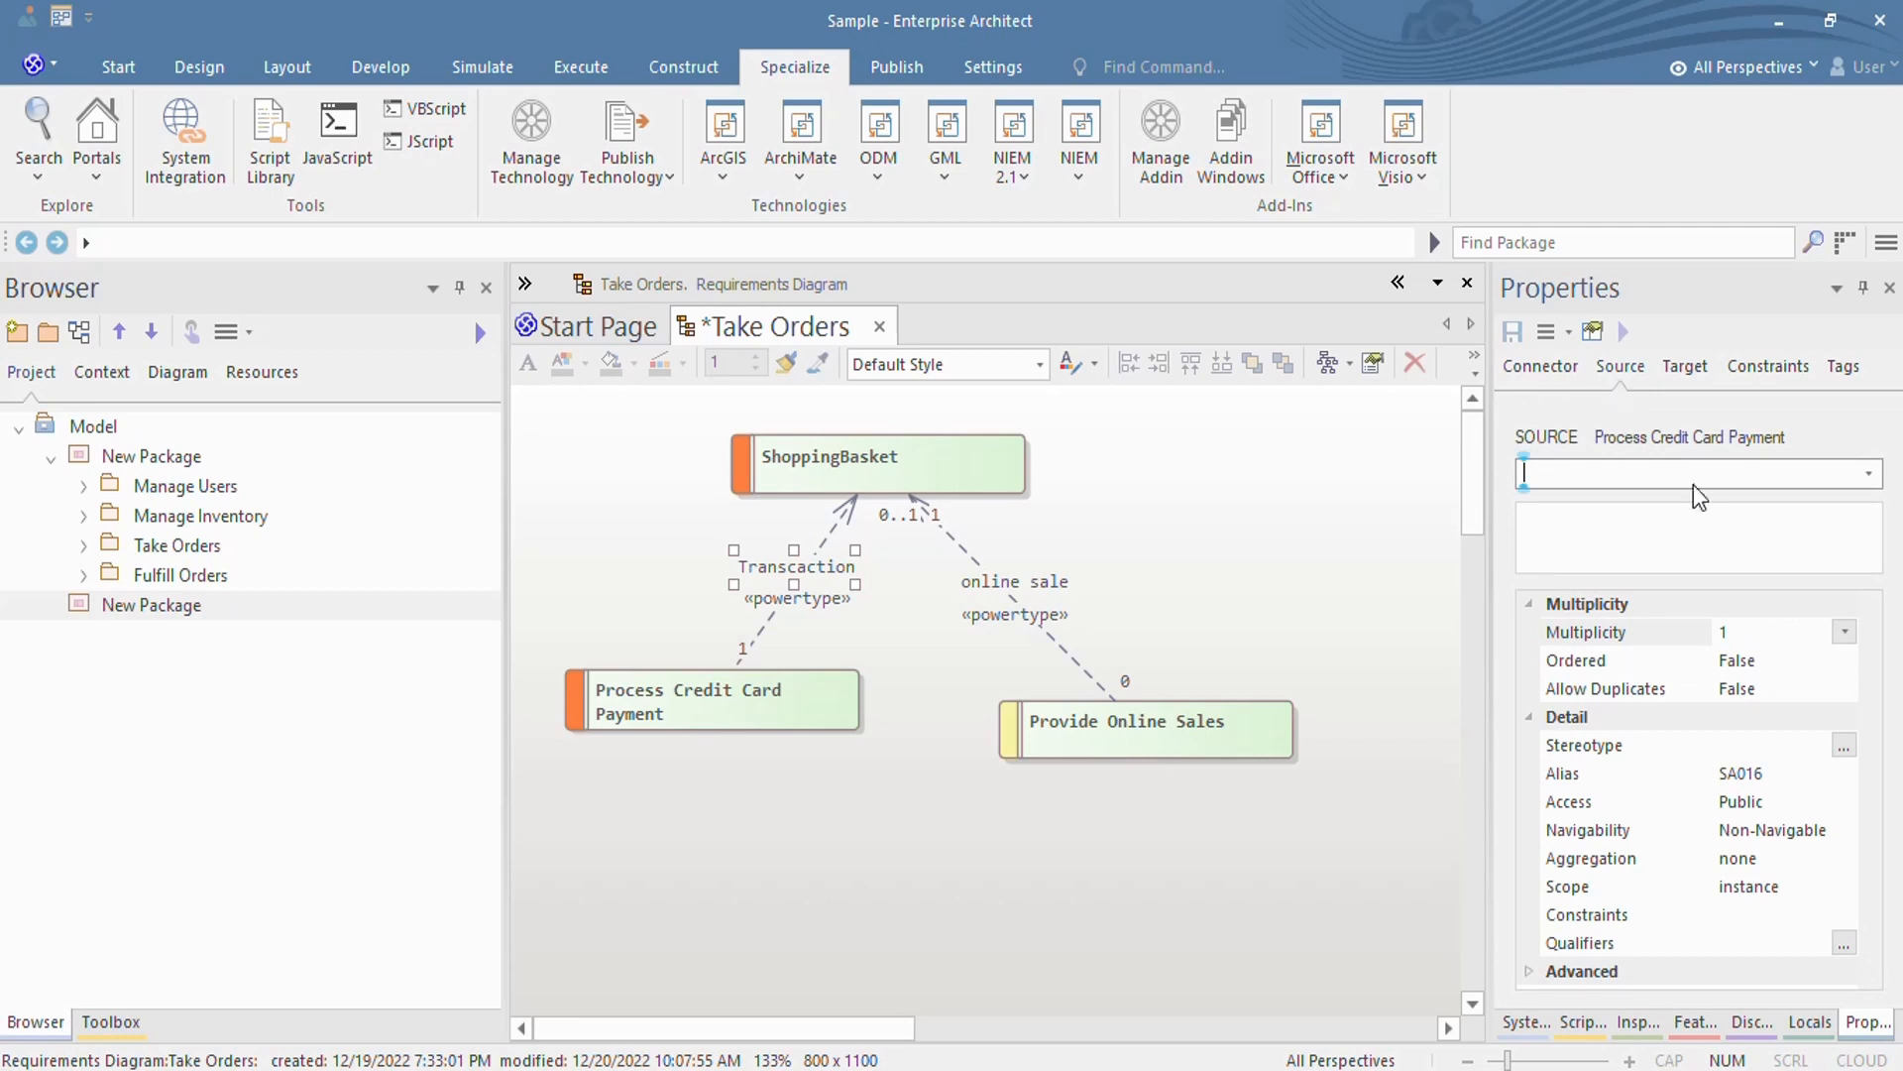
click(1685, 368)
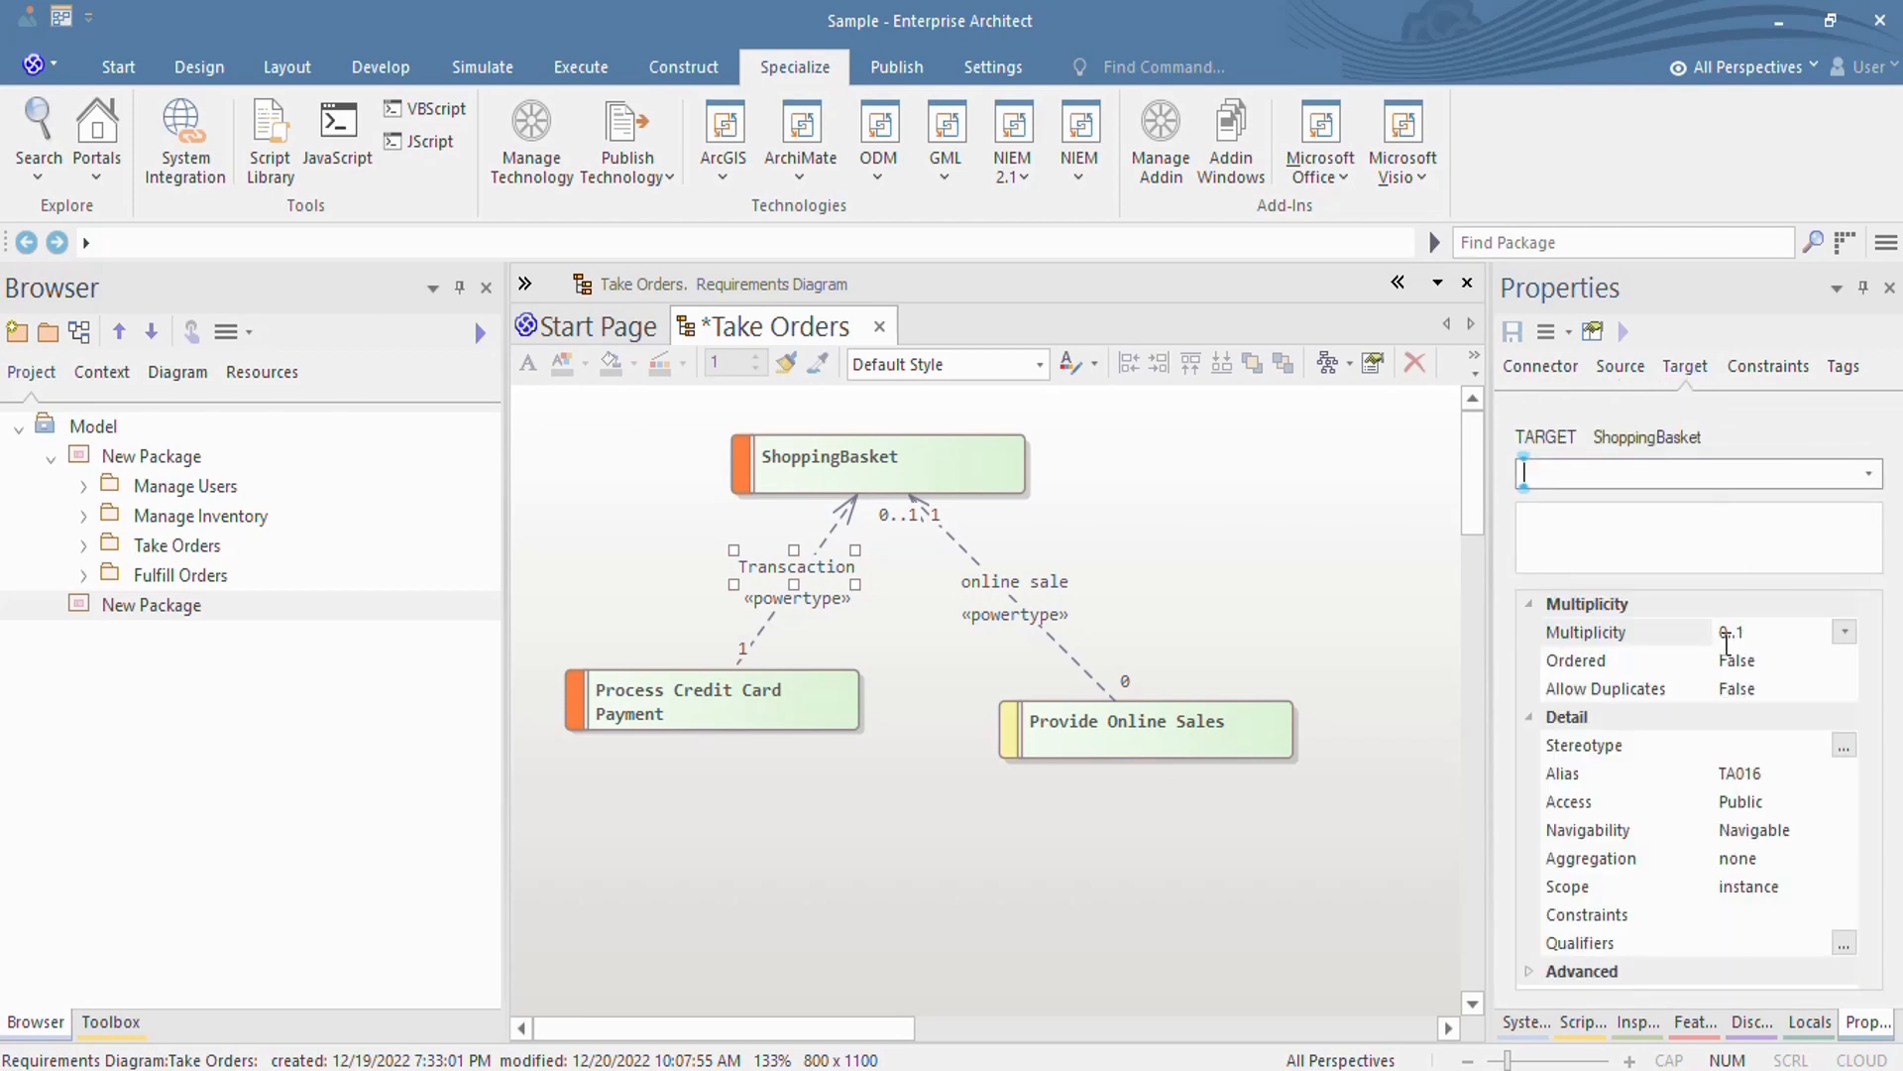
Switch to the Quick Import - Requirements workbook in Excel and check the multiplicity and alias columns of the Connector Update Info sheet
click(922, 1070)
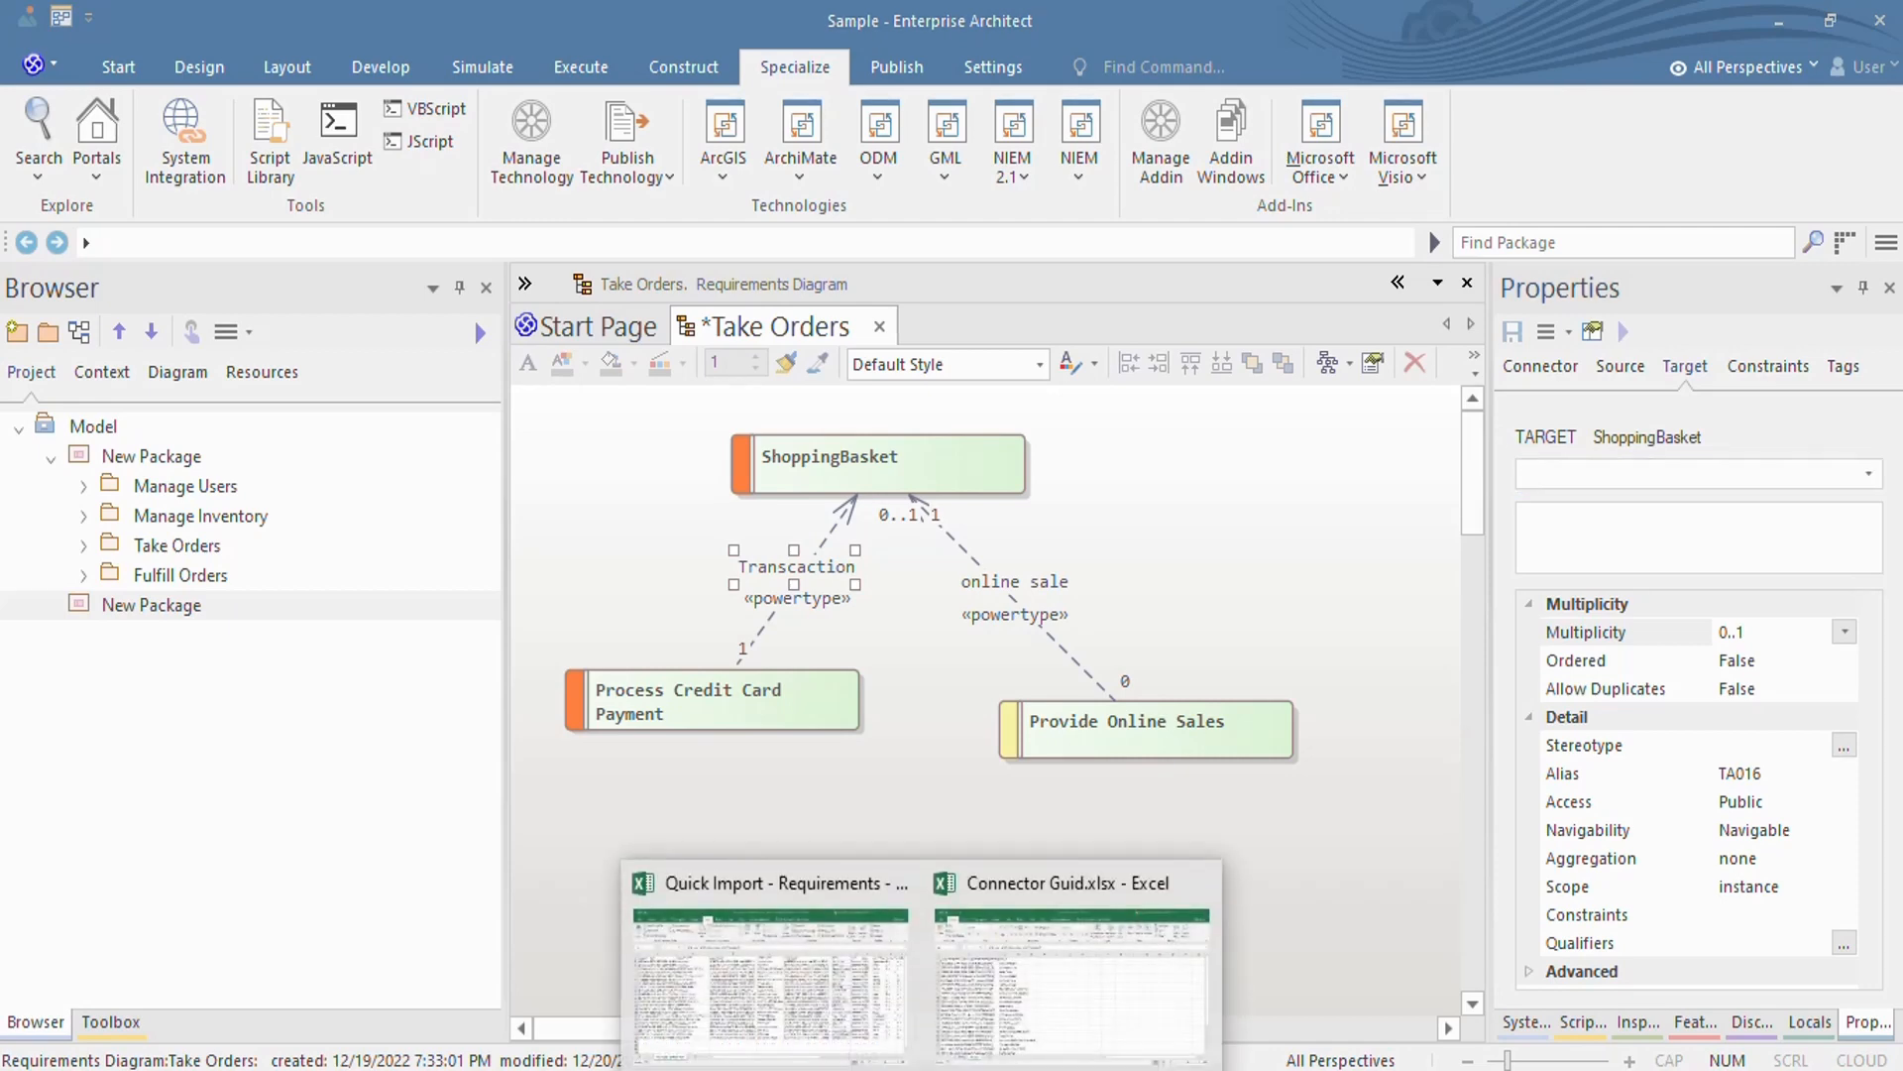
click(770, 972)
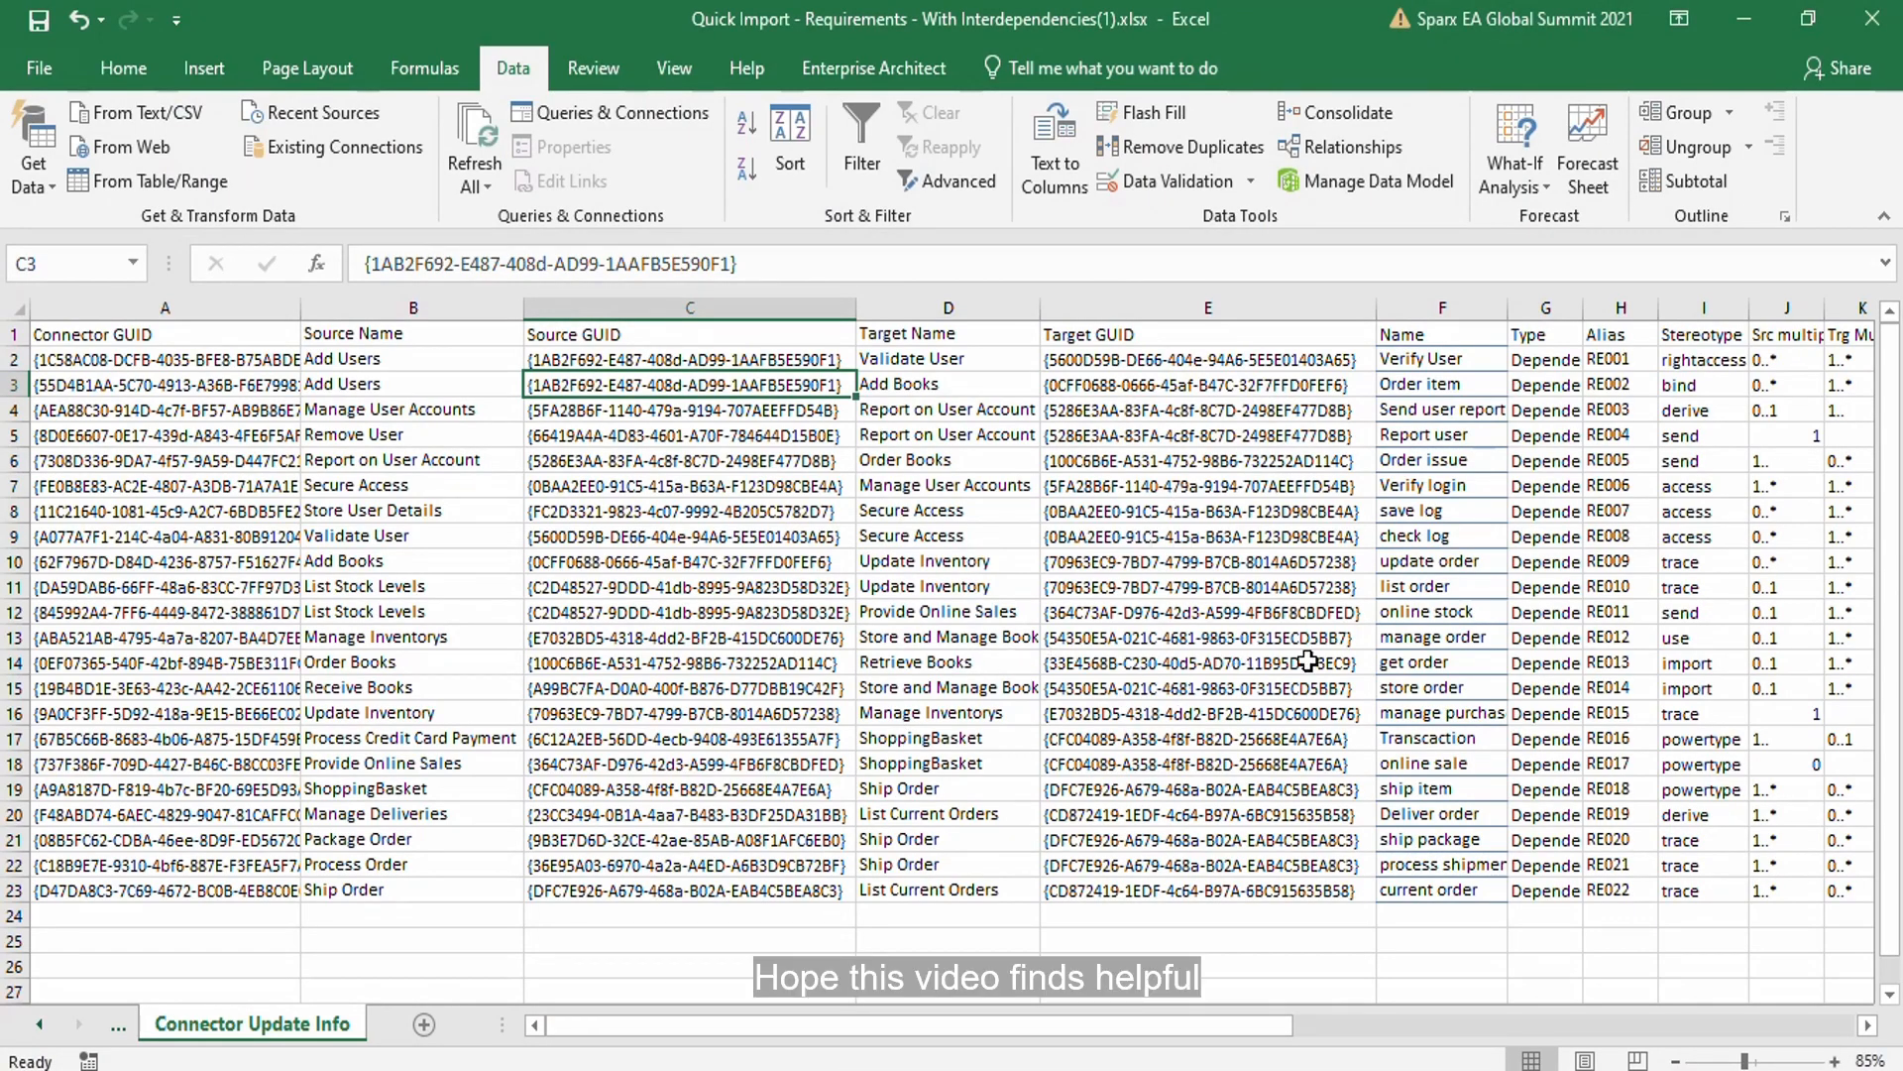
drag(1135, 1027, 1194, 1036)
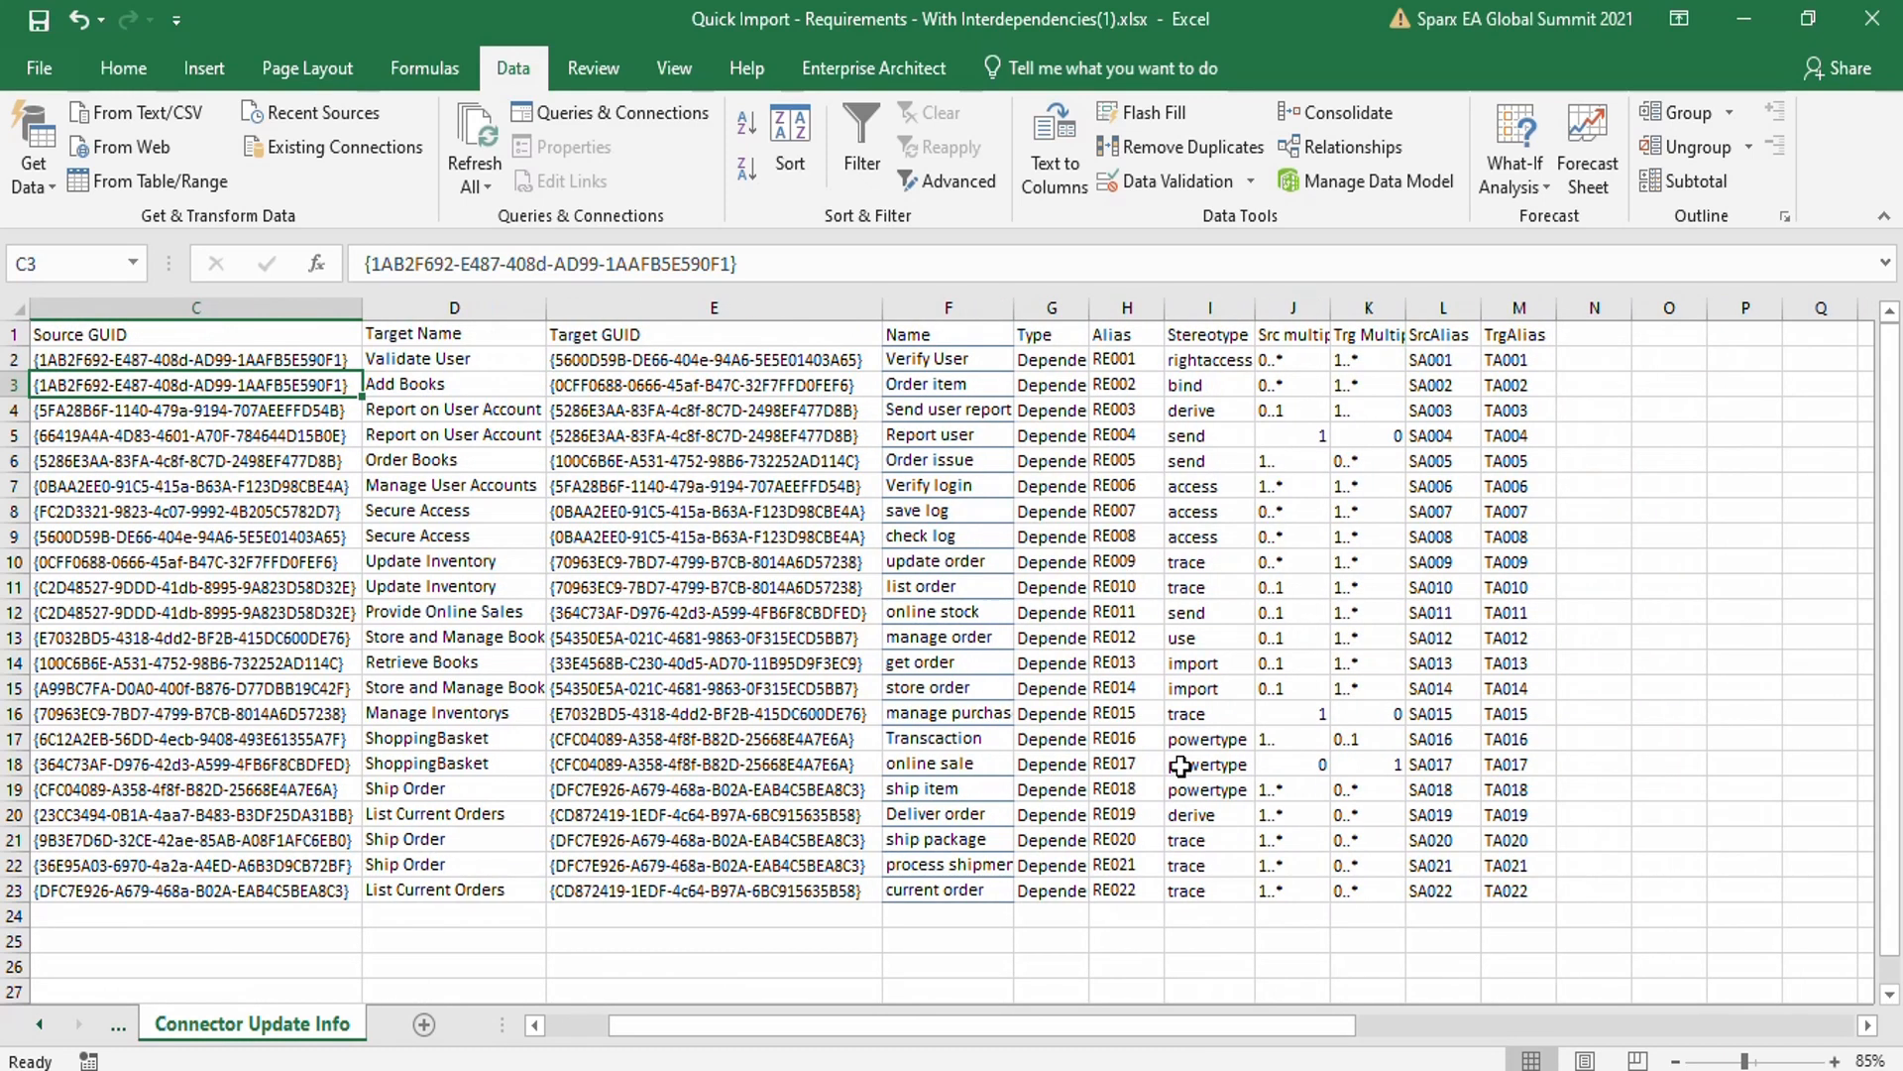